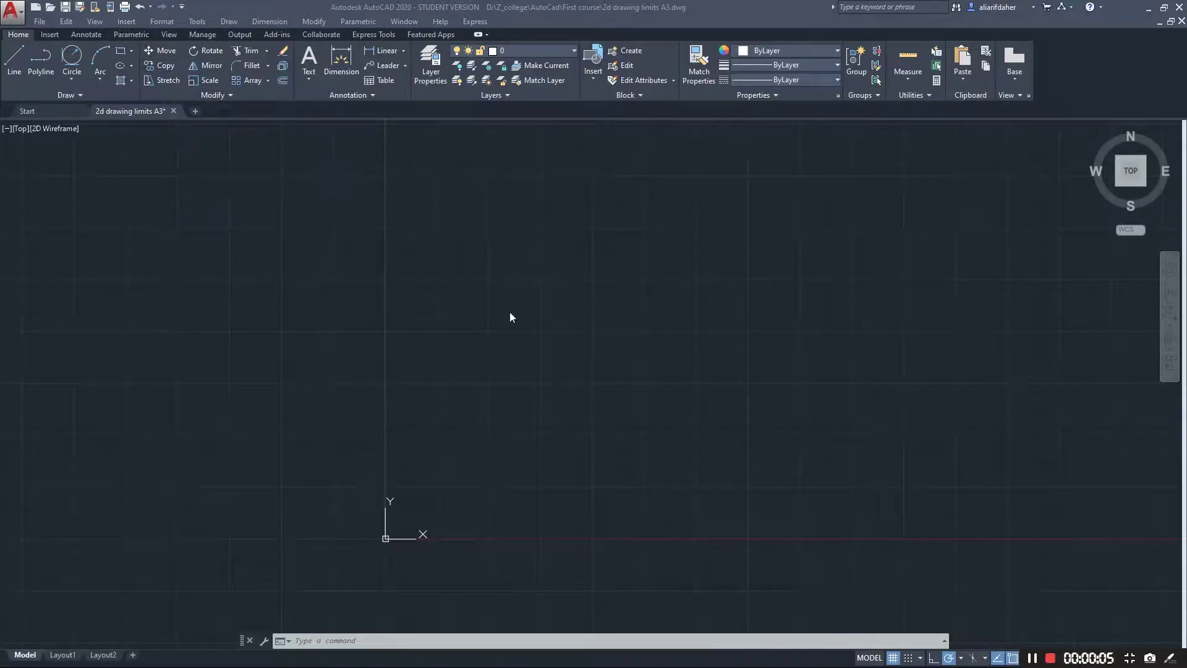
Look over the scanned exercise images in the First course folder in File Explorer, and return to the AutoCAD drawing
{"action": "mouse_move", "coordinate": [509, 349]}
{"action": "middle_mouse_down"}
{"action": "mouse_move", "coordinate": [470, 321]}
{"action": "mouse_move", "coordinate": [543, 376]}
{"action": "middle_mouse_up"}
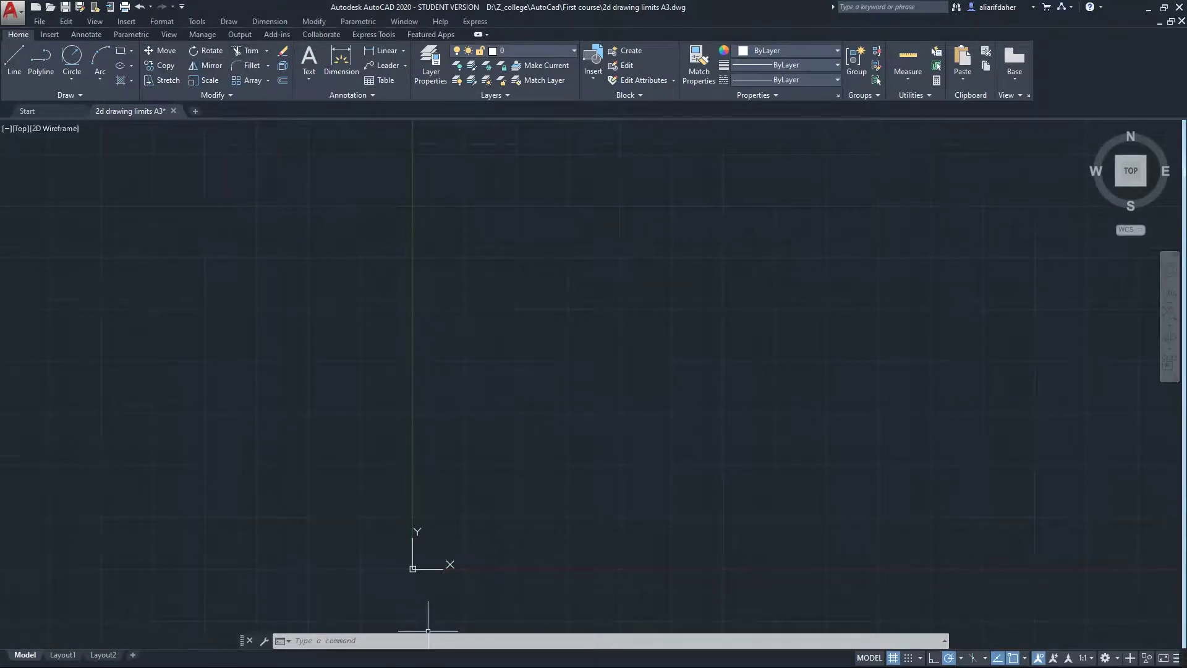
{"action": "left_click", "coordinate": [1145, 11]}
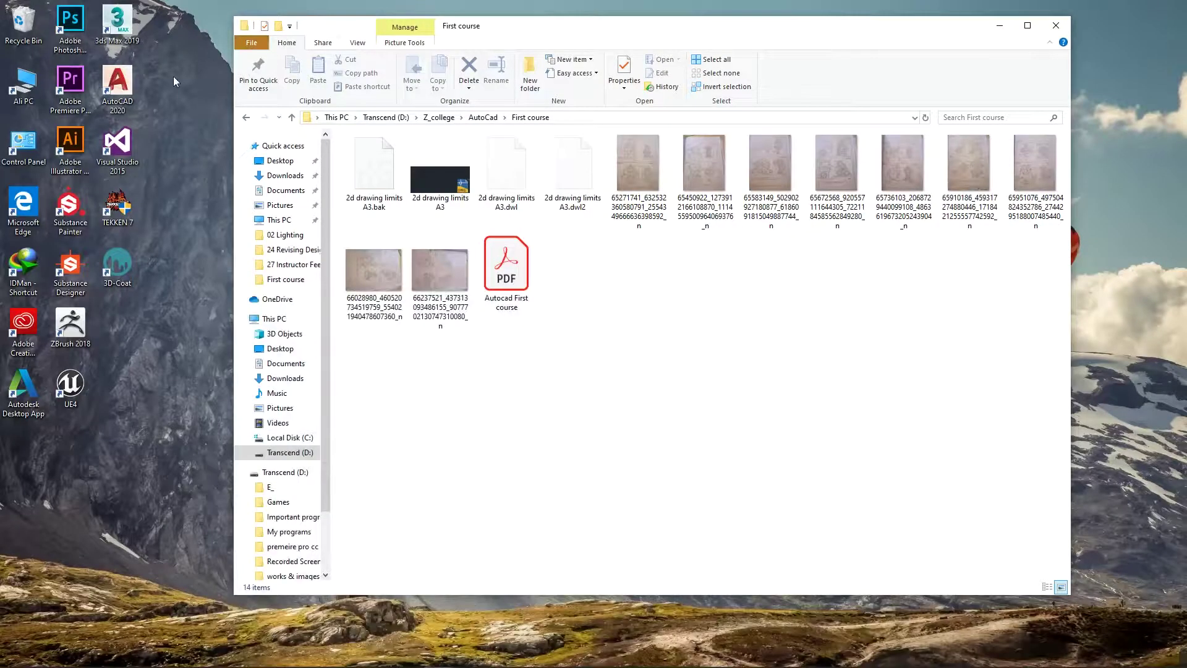
{"action": "left_click", "coordinate": [648, 172]}
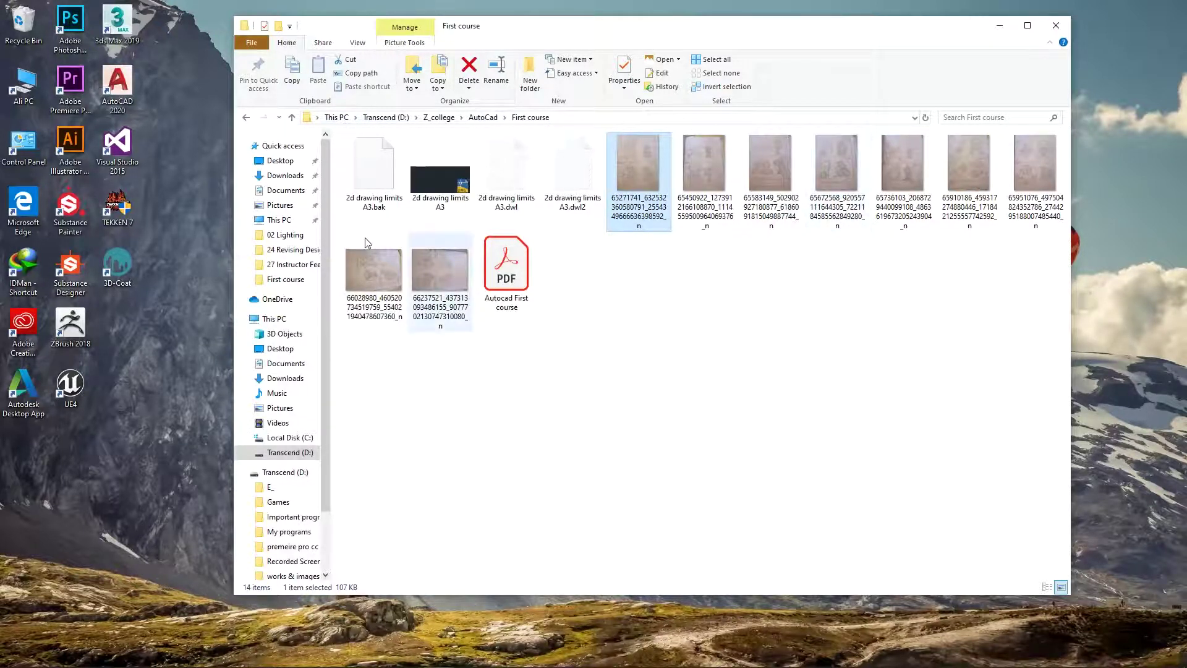
{"action": "left_click_drag", "start_coordinate": [1048, 312], "coordinate": [344, 157]}
{"action": "left_click", "coordinate": [618, 212]}
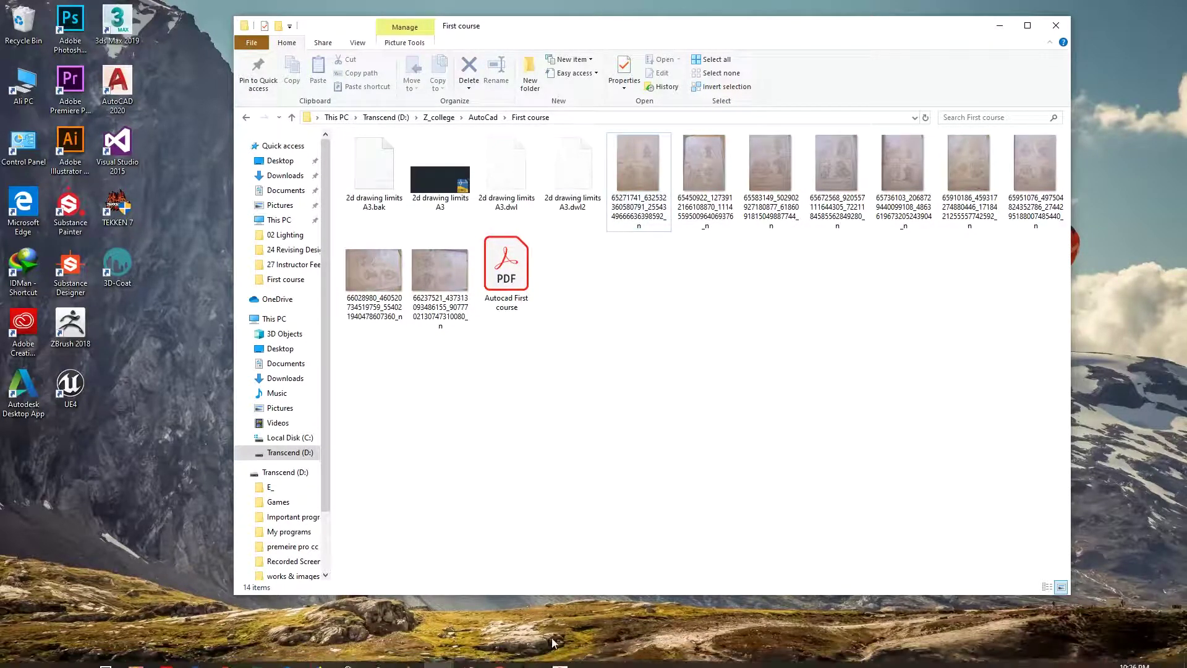
{"action": "left_click", "coordinate": [558, 659]}
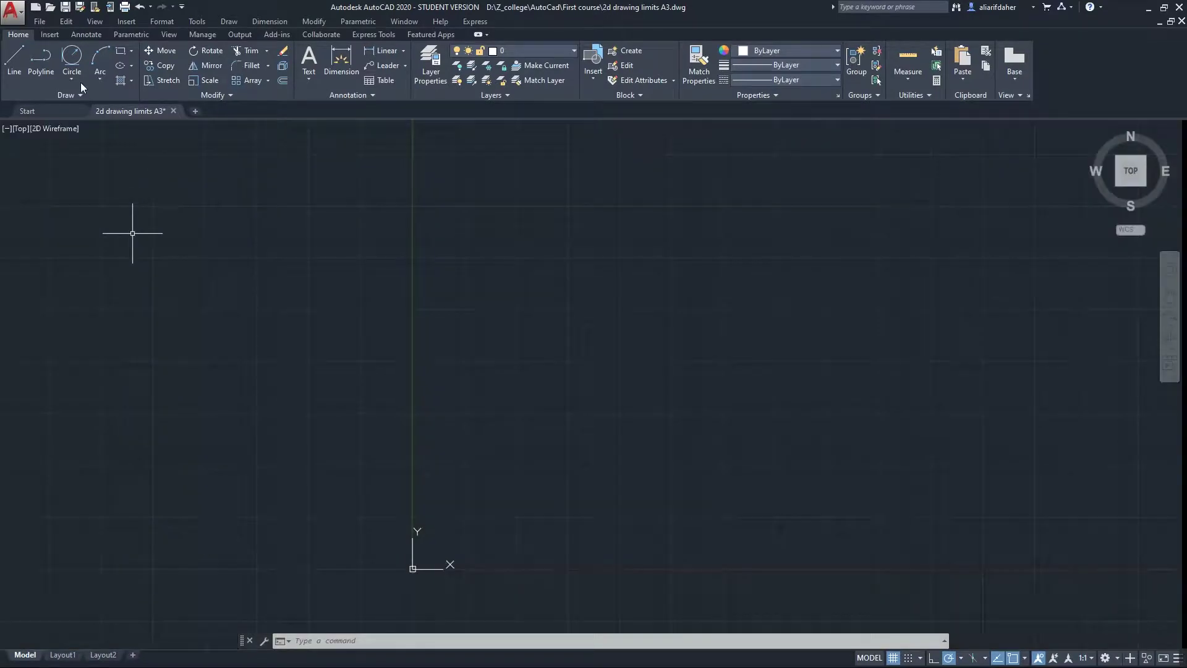
{"action": "left_click", "coordinate": [59, 33]}
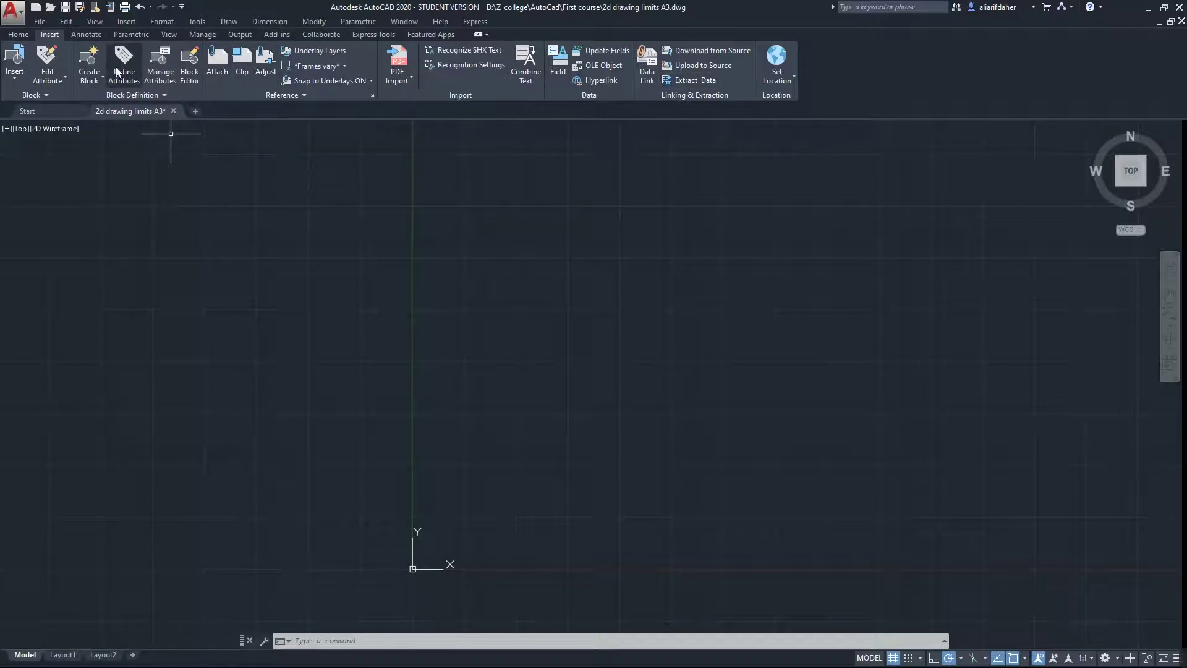
{"action": "left_click", "coordinate": [216, 59]}
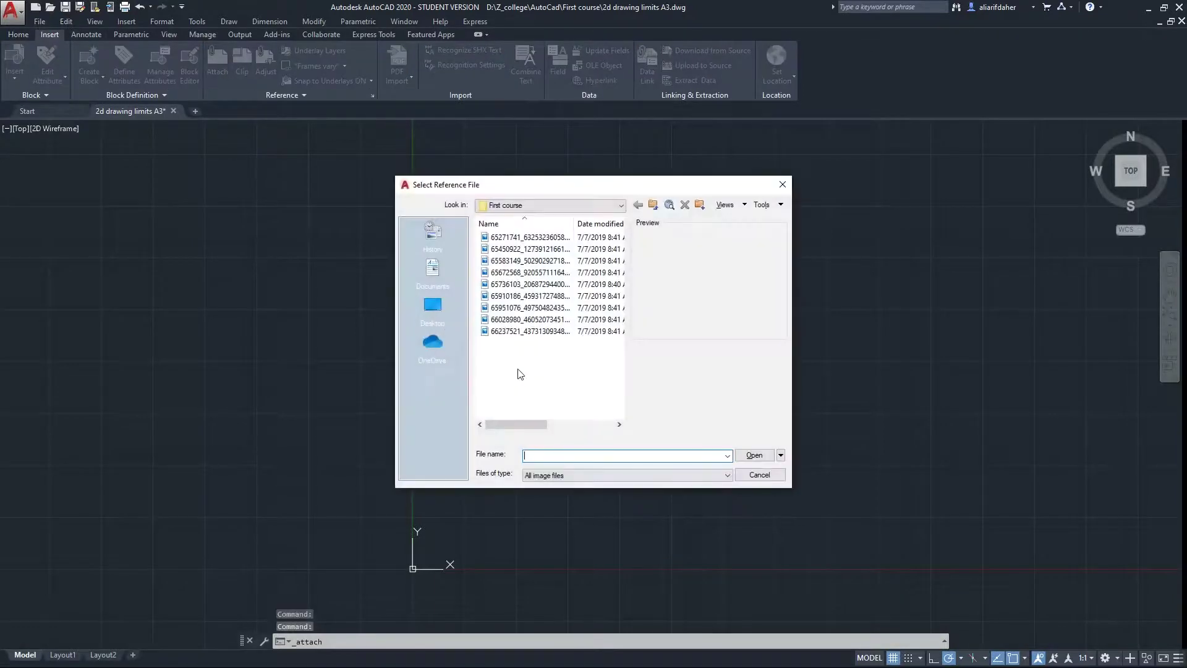
{"action": "left_click", "coordinate": [548, 237]}
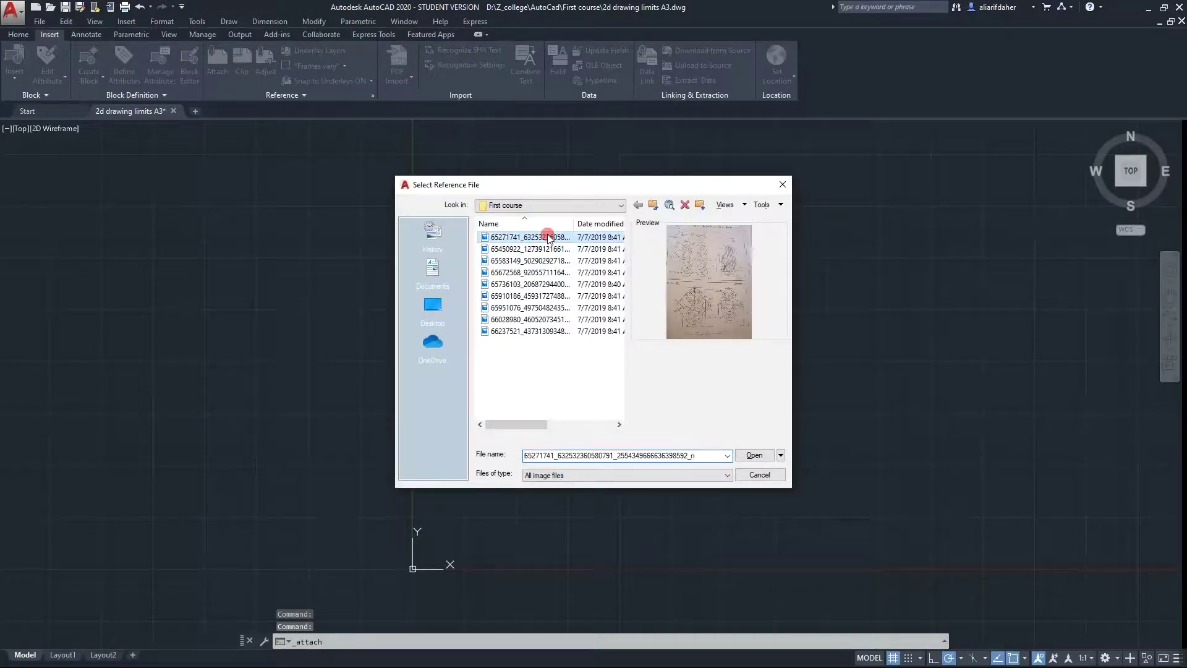
{"action": "left_click", "coordinate": [552, 307]}
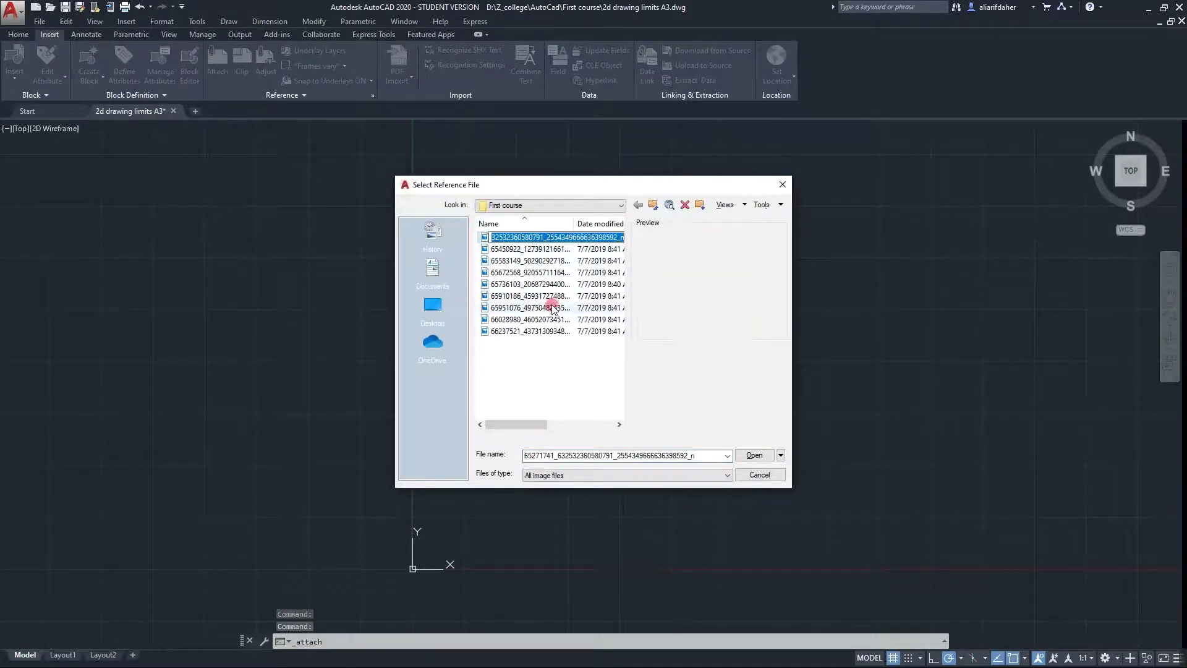
{"action": "left_click", "coordinate": [531, 237]}
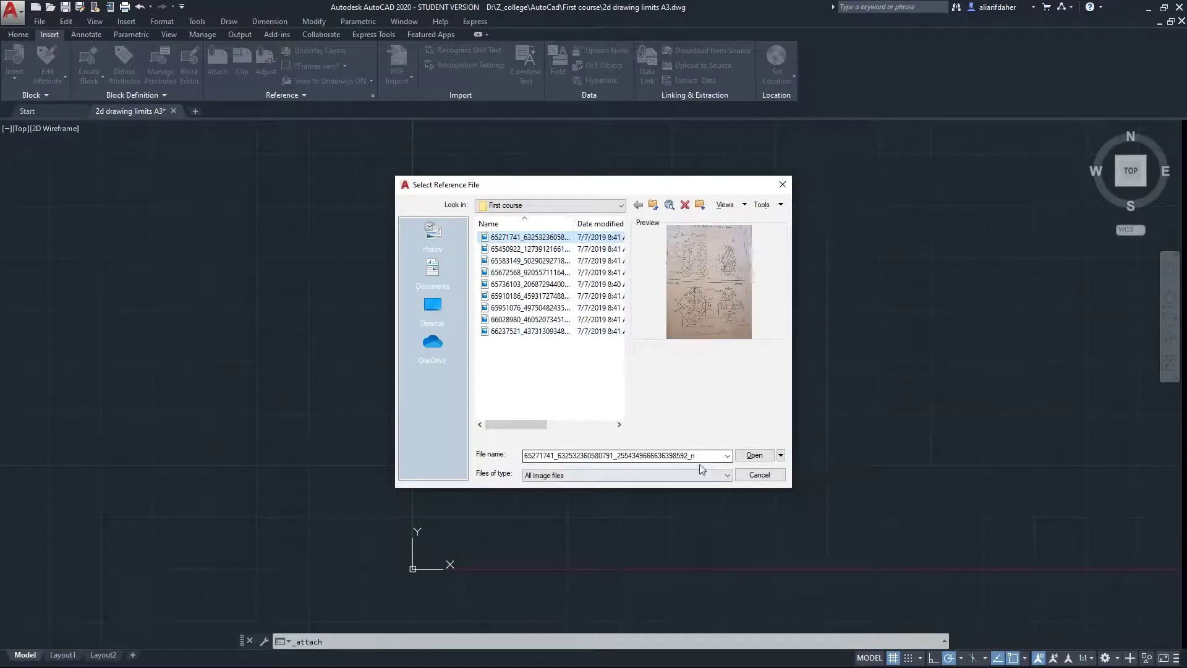
{"action": "left_click", "coordinate": [746, 456]}
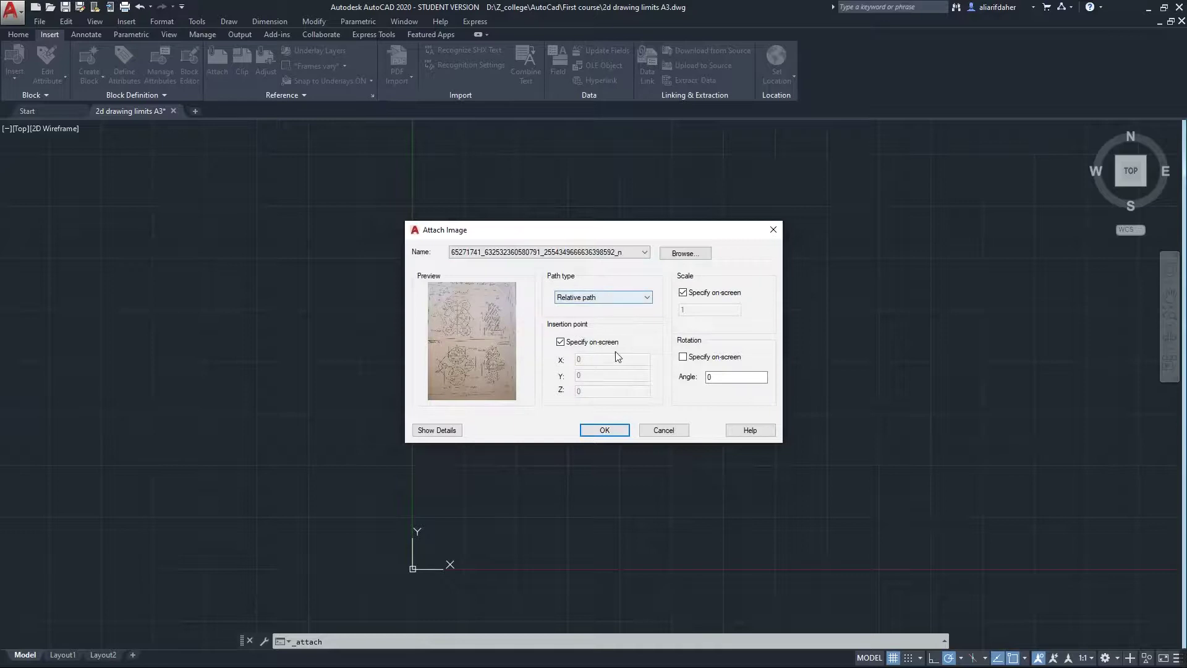
{"action": "left_click", "coordinate": [605, 431]}
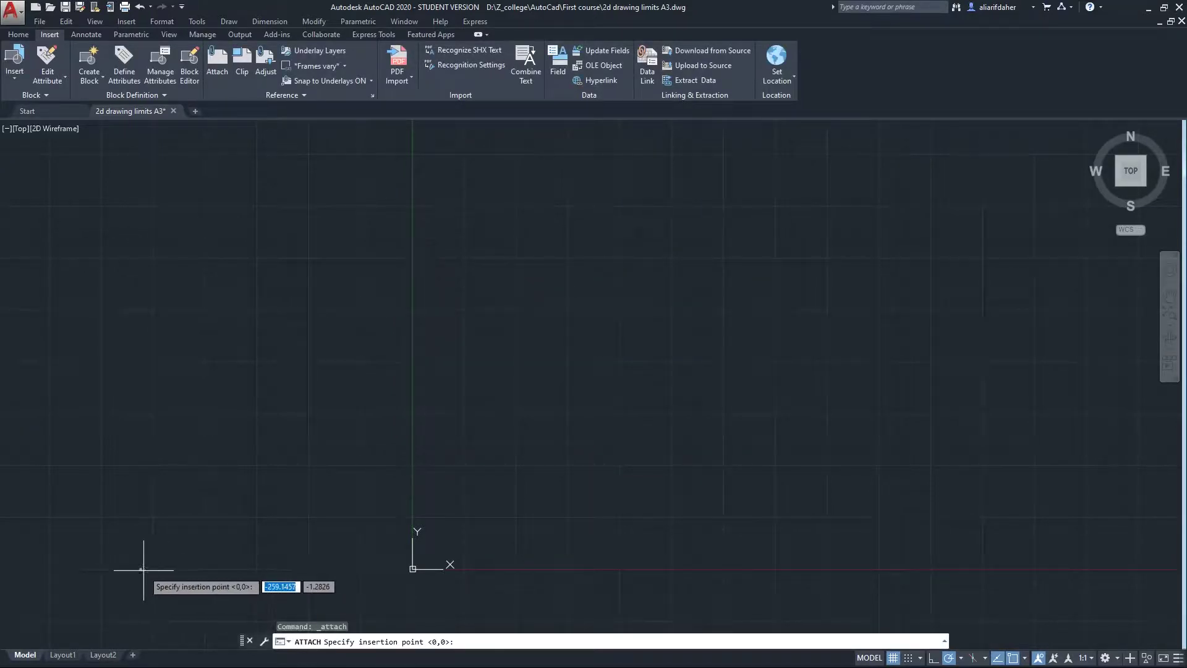
Place the attached image in the negative-X area, level with the X axis, and scale it until its far edge reaches the Y axis
{"action": "left_click", "coordinate": [153, 569]}
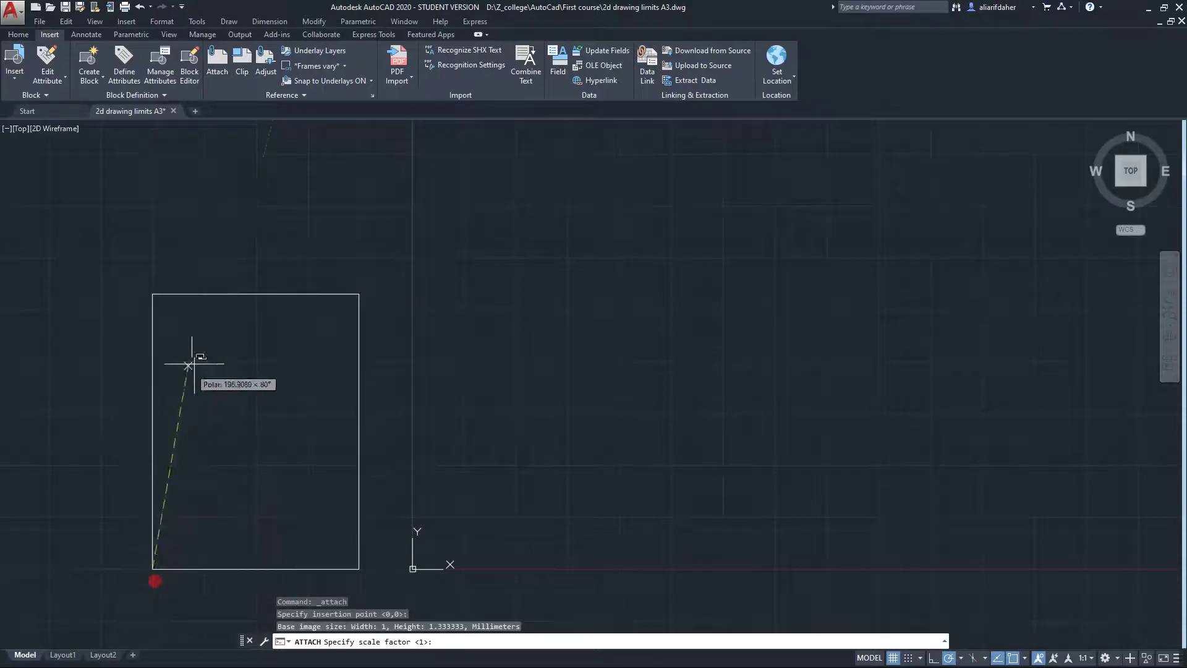
{"action": "left_click", "coordinate": [254, 332]}
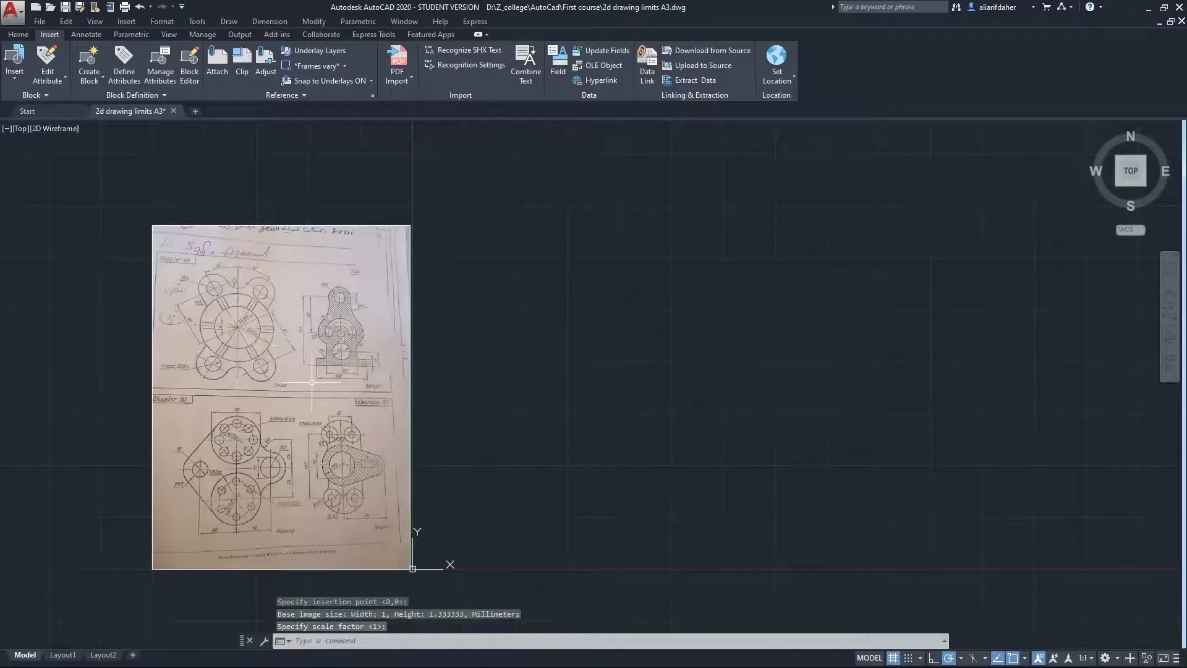
{"action": "scroll", "coordinate": [384, 346], "scroll_direction": "up", "scroll_amount": 1}
{"action": "scroll", "coordinate": [495, 310], "scroll_direction": "down", "scroll_amount": 1}
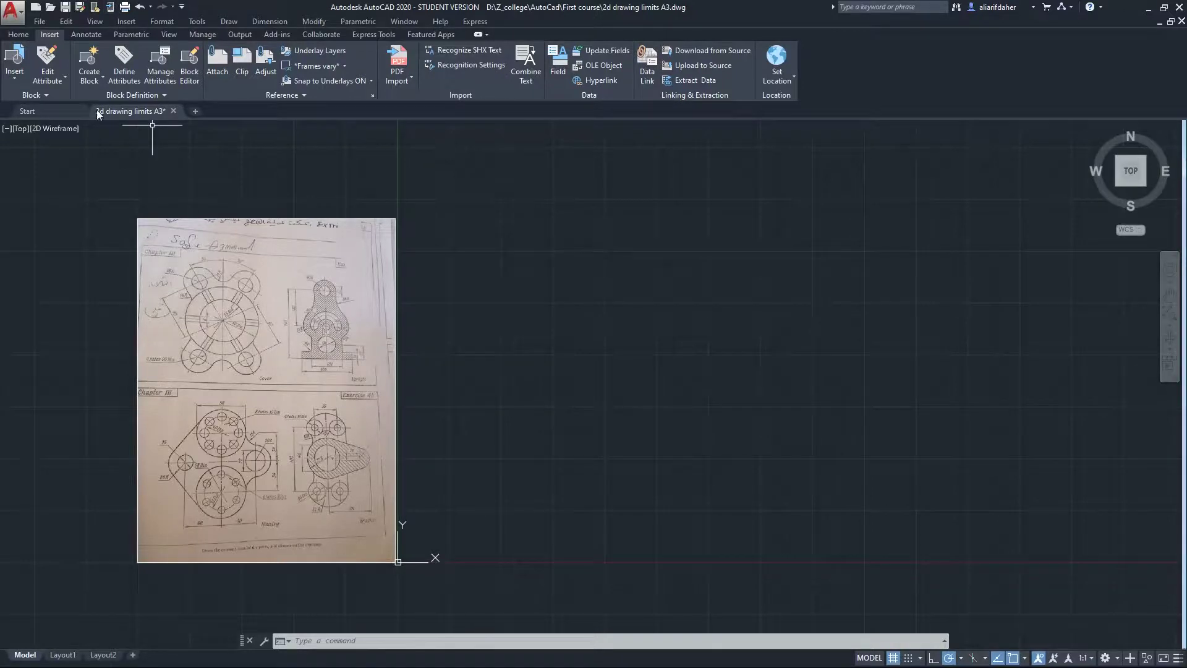
Clip the attached image with a rectangular boundary around the upper-left exercise figure on the page
{"action": "left_click", "coordinate": [511, 152]}
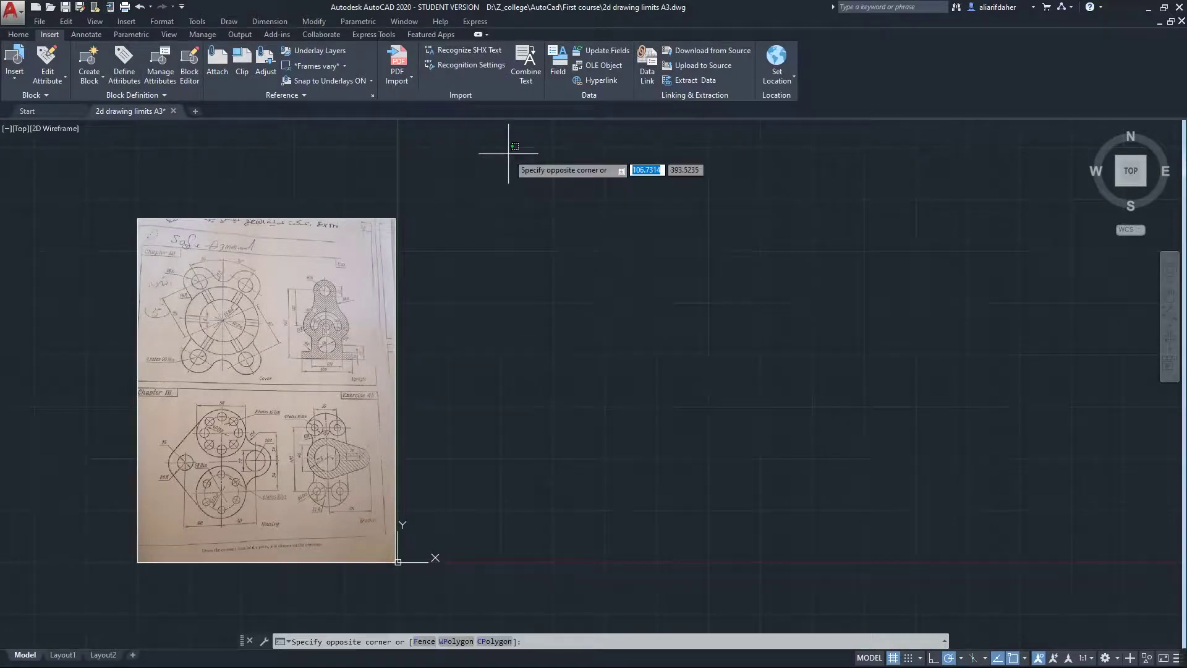
{"action": "left_click", "coordinate": [69, 607]}
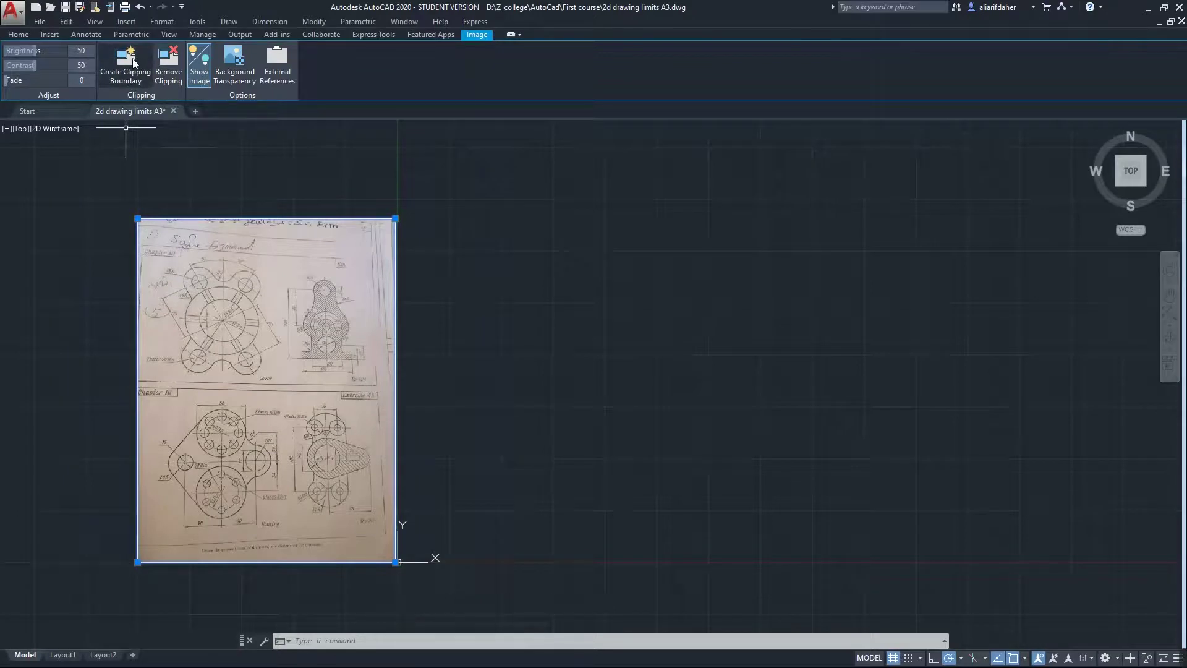
{"action": "left_click", "coordinate": [124, 59]}
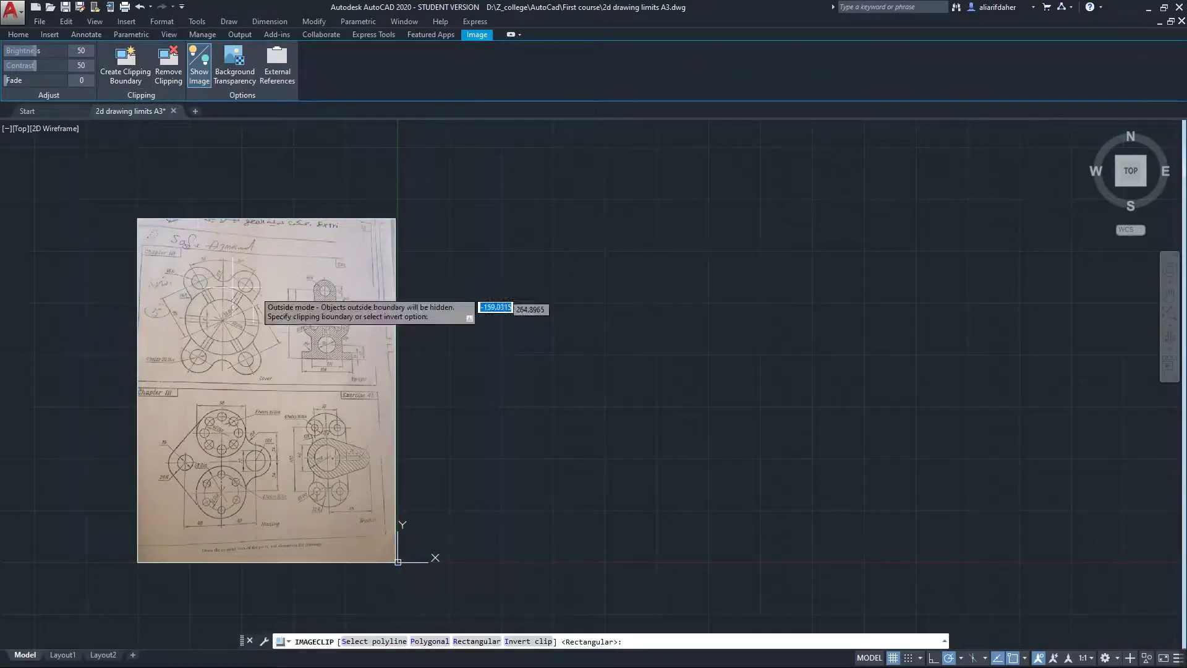
{"action": "left_click", "coordinate": [285, 243]}
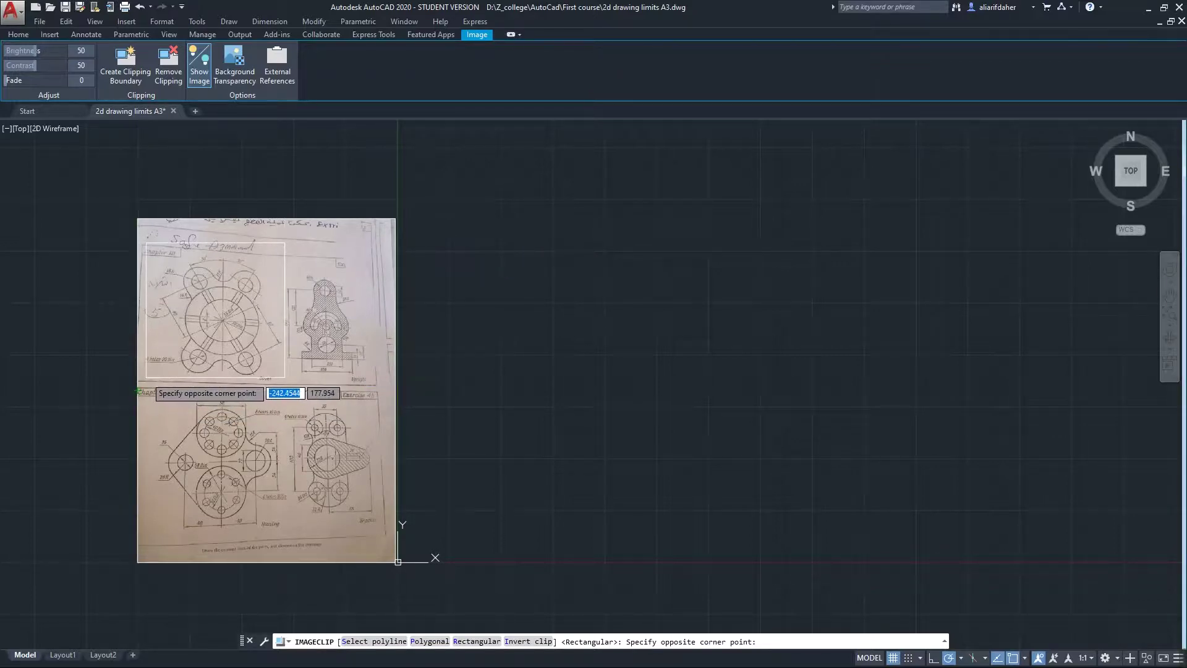
{"action": "left_click", "coordinate": [145, 376]}
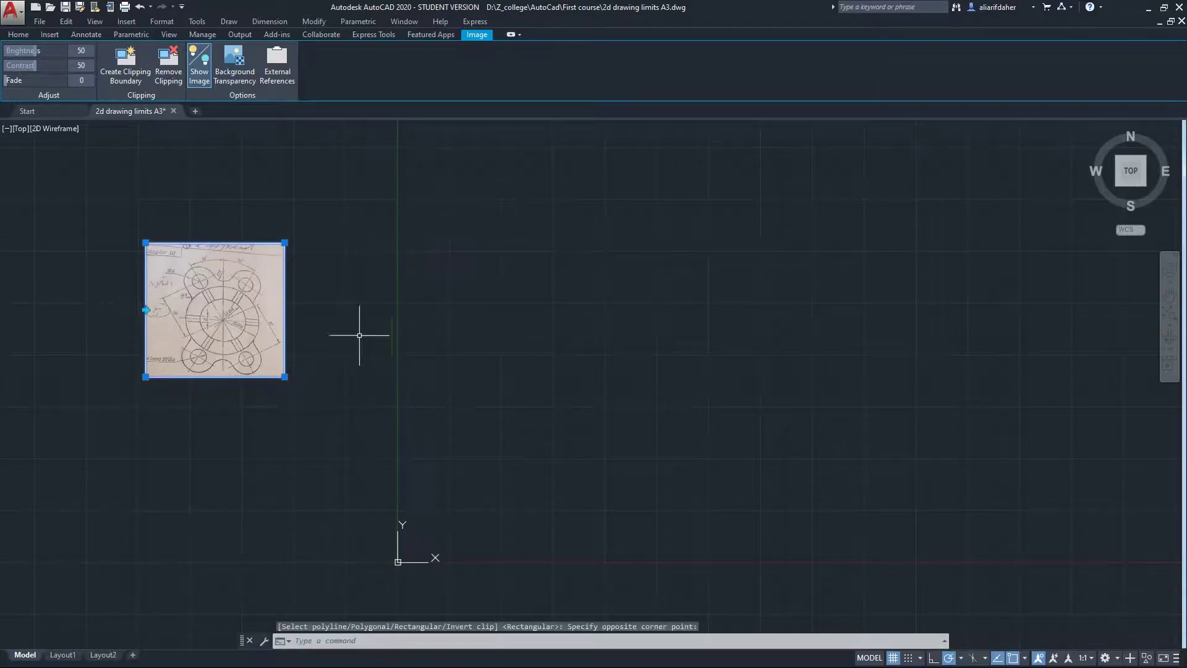
Move the clipped image straight down about 177 units so its lower edge is level with the X axis
{"action": "right_click", "coordinate": [187, 300]}
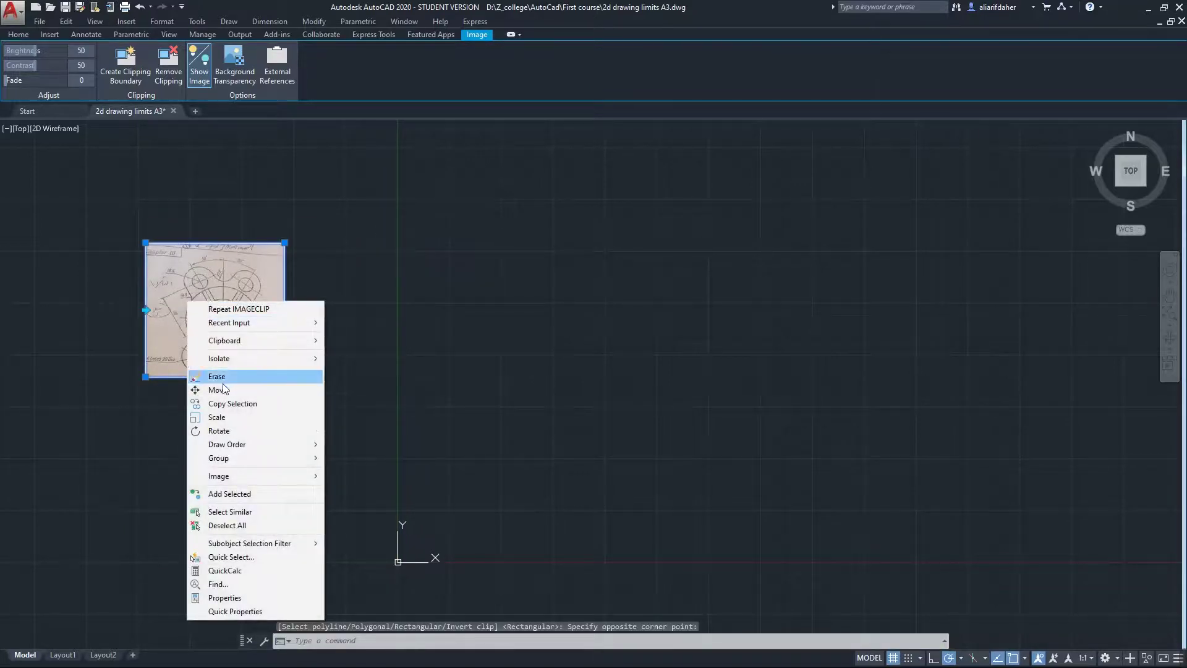
{"action": "right_click", "coordinate": [223, 277]}
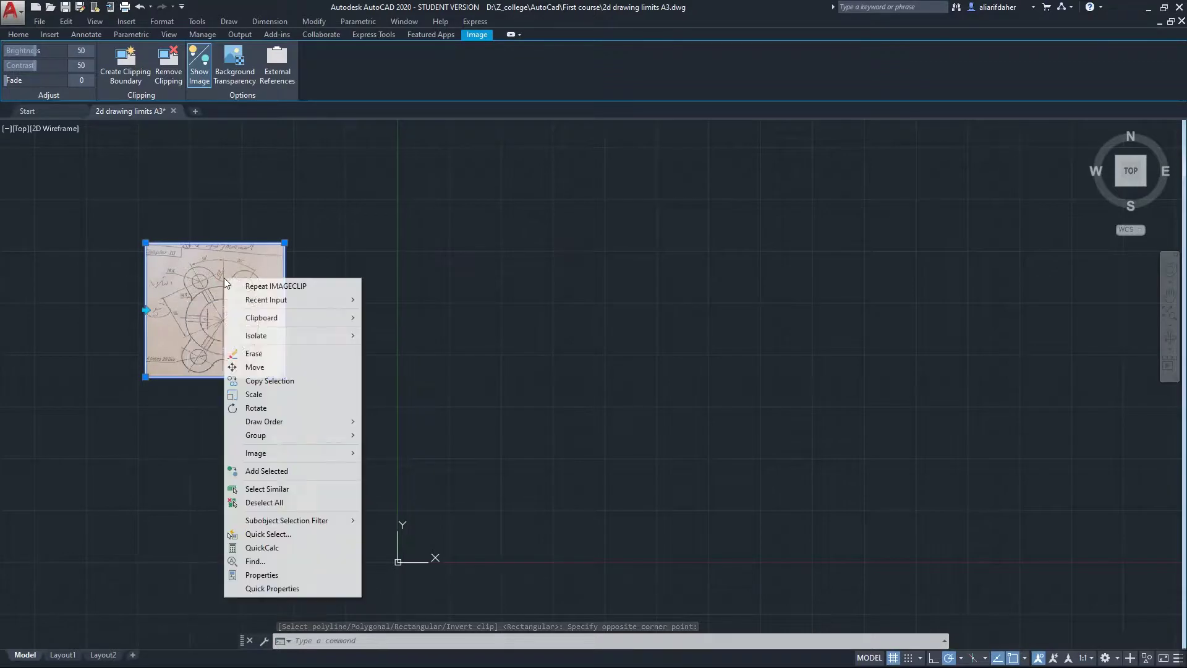
{"action": "left_click", "coordinate": [254, 367]}
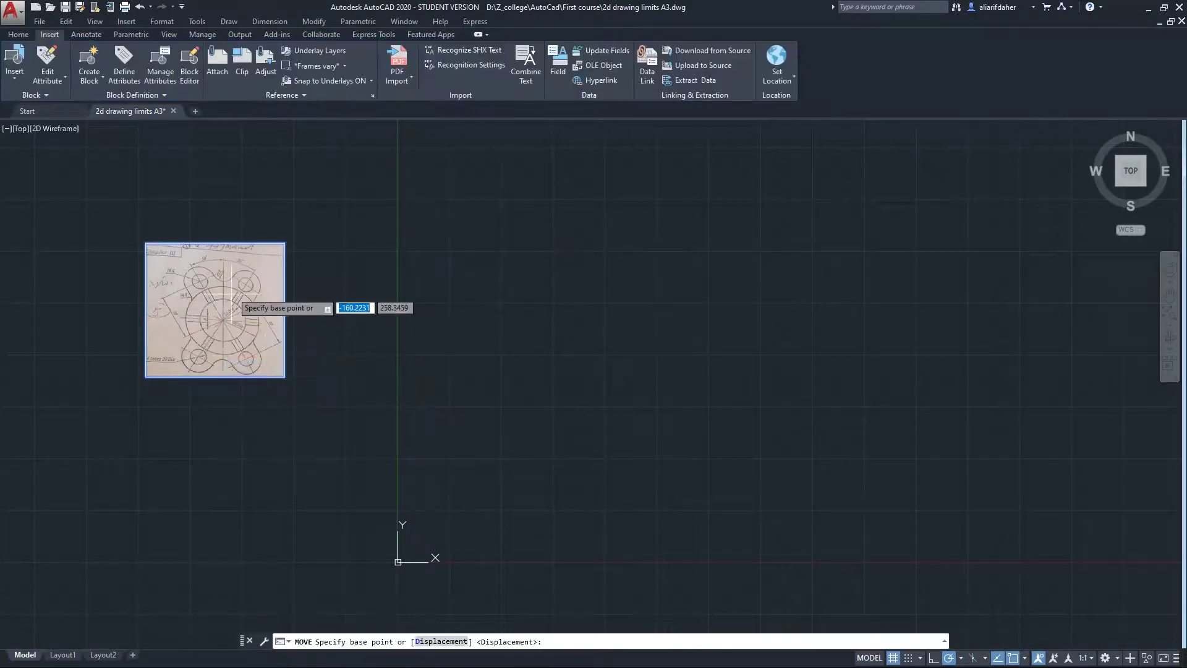
{"action": "left_click", "coordinate": [194, 302]}
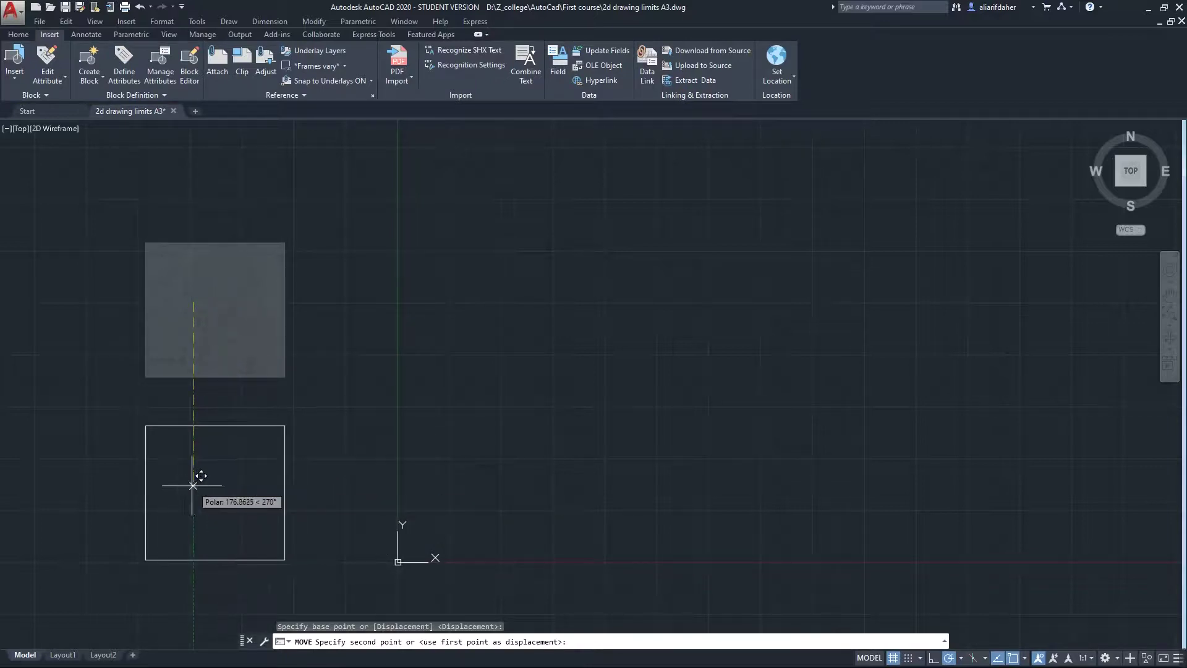
{"action": "left_click", "coordinate": [198, 484]}
Scale up the clipped image freehand to nearly twice its size, using its upper-right corner as the base point
{"action": "right_click", "coordinate": [225, 504]}
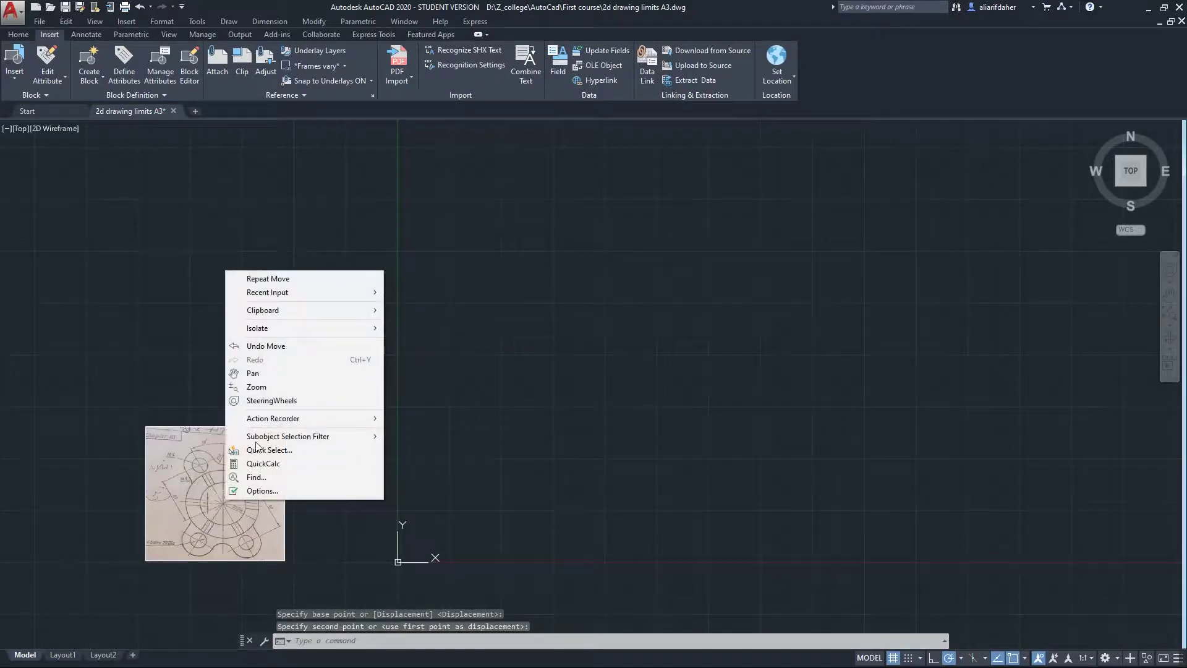
{"action": "left_click", "coordinate": [135, 496]}
{"action": "left_click", "coordinate": [311, 365]}
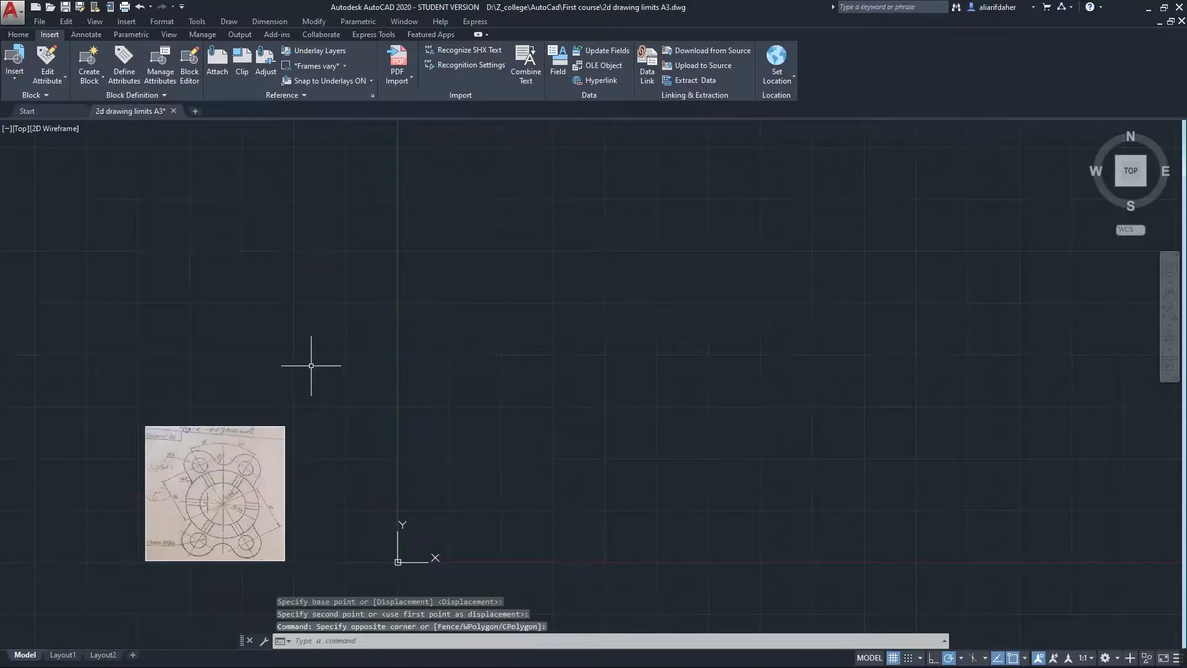
{"action": "left_click", "coordinate": [265, 373]}
{"action": "left_click", "coordinate": [172, 517]}
{"action": "right_click", "coordinate": [184, 495]}
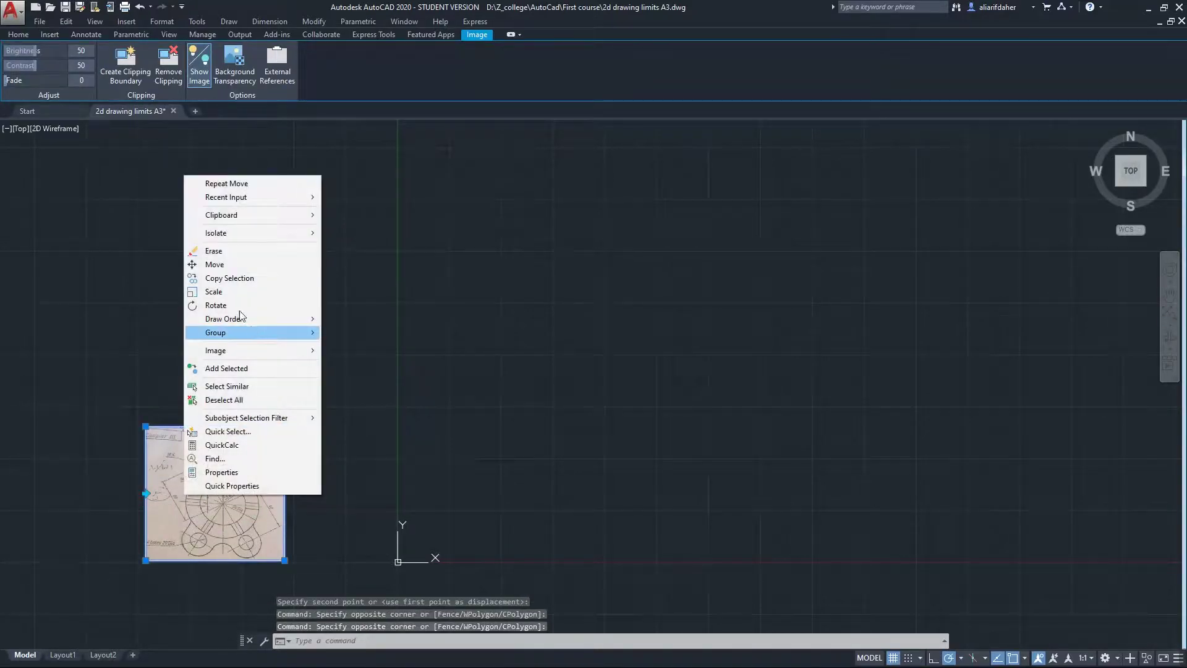
{"action": "left_click", "coordinate": [230, 291]}
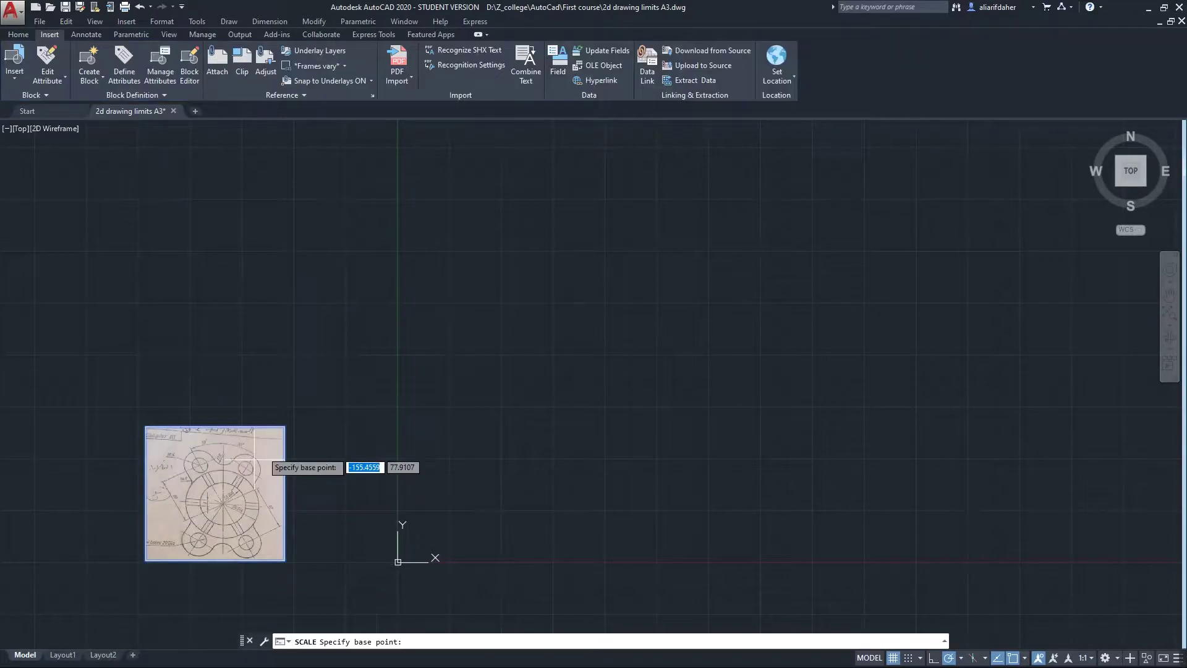
{"action": "left_click", "coordinate": [285, 426]}
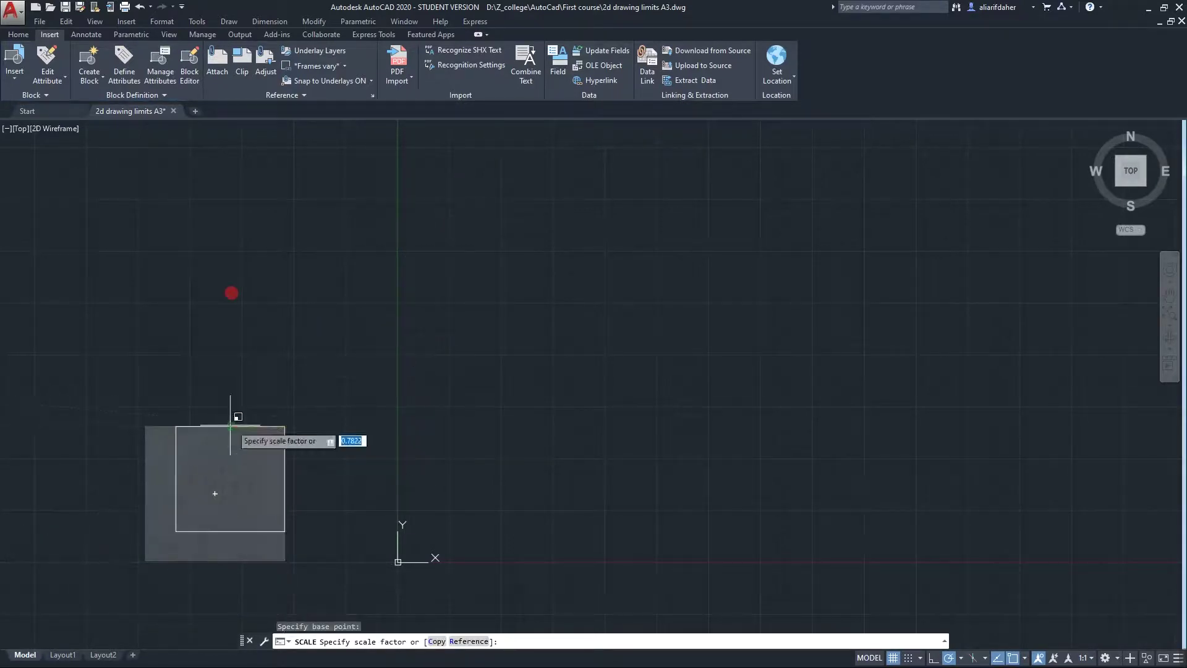
{"action": "left_click", "coordinate": [363, 329]}
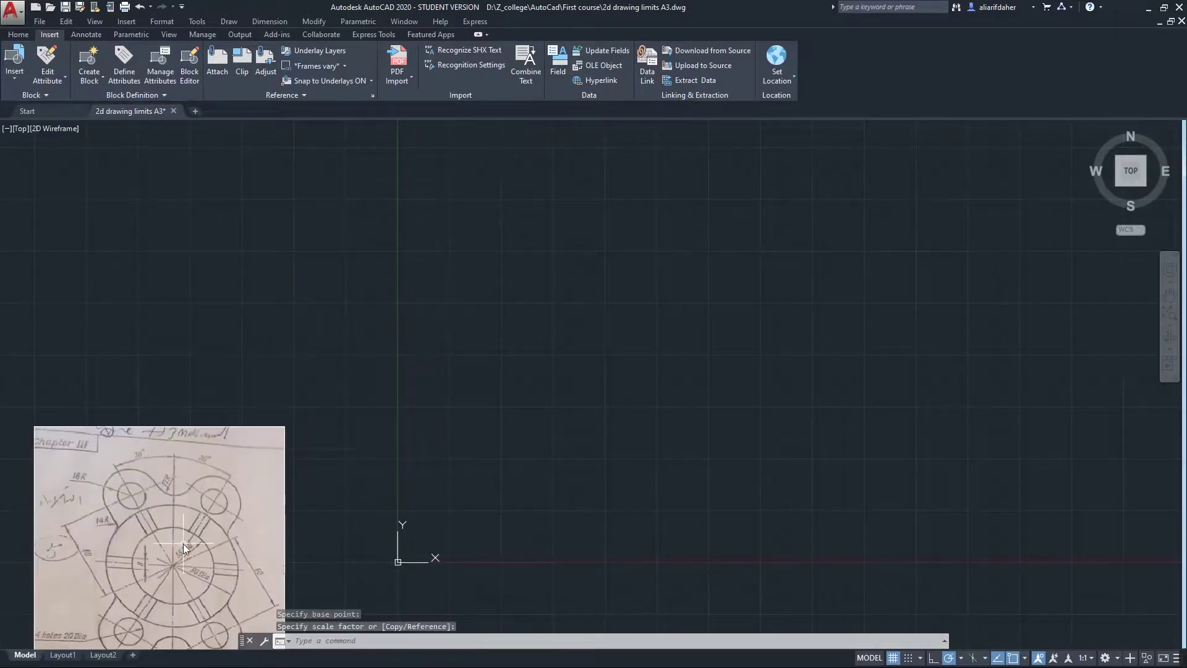
Move the enlarged image about 150 units at 42° so its lower-right corner sits at the origin
{"action": "right_click", "coordinate": [183, 544]}
{"action": "left_click", "coordinate": [116, 358]}
{"action": "left_click", "coordinate": [180, 425]}
{"action": "left_click", "coordinate": [219, 349]}
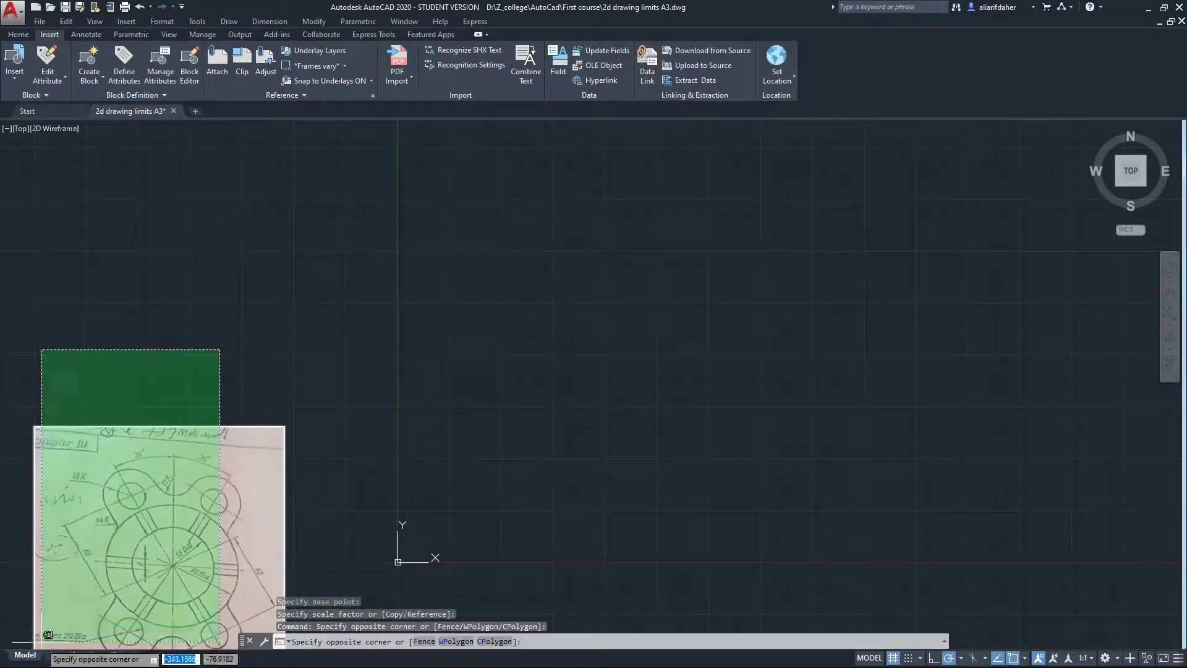
{"action": "left_click", "coordinate": [48, 635]}
{"action": "right_click", "coordinate": [120, 203]}
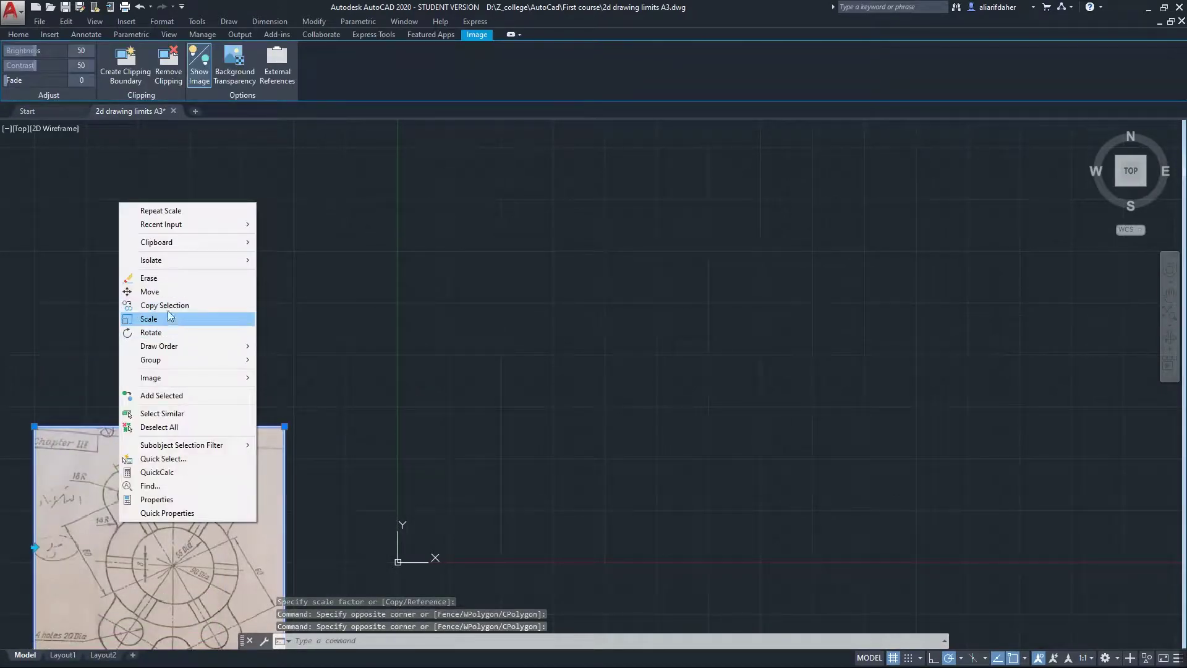
{"action": "left_click", "coordinate": [158, 291]}
{"action": "left_click", "coordinate": [203, 534]}
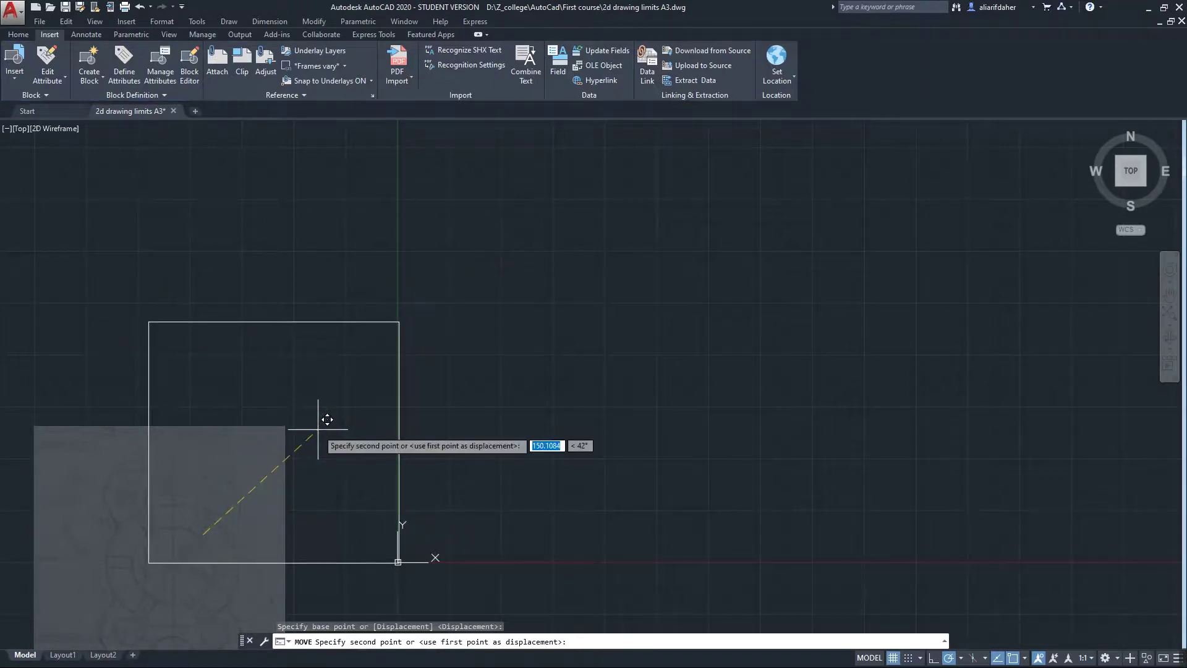
{"action": "left_click", "coordinate": [318, 429]}
{"action": "scroll", "coordinate": [365, 426], "scroll_direction": "up", "scroll_amount": 3}
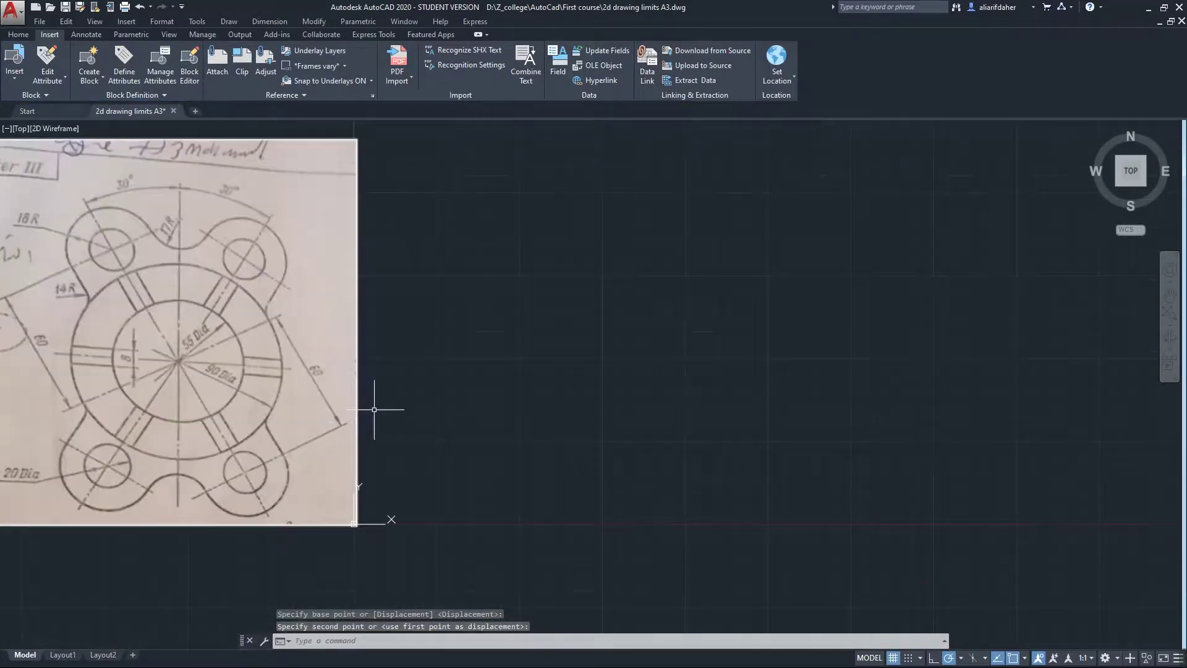
{"action": "middle_click_drag", "start_coordinate": [374, 409], "coordinate": [477, 402]}
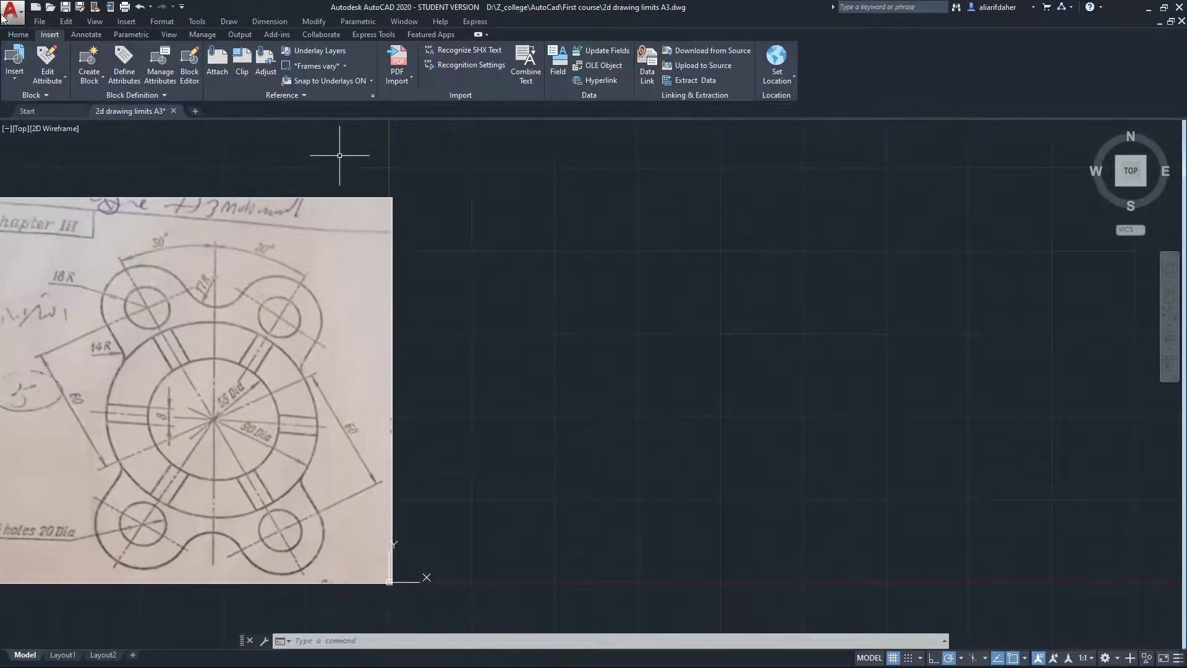
Draw a circle of diameter 55 in the empty area beside the reference image
{"action": "left_click", "coordinate": [18, 36]}
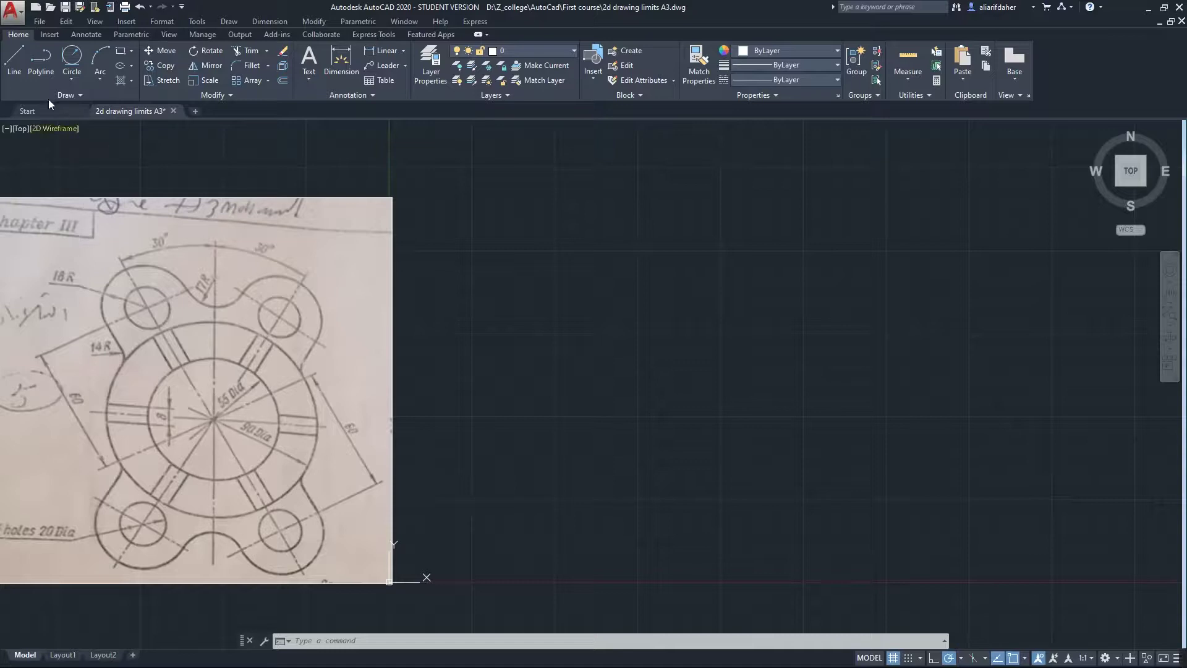
{"action": "left_click", "coordinate": [78, 74]}
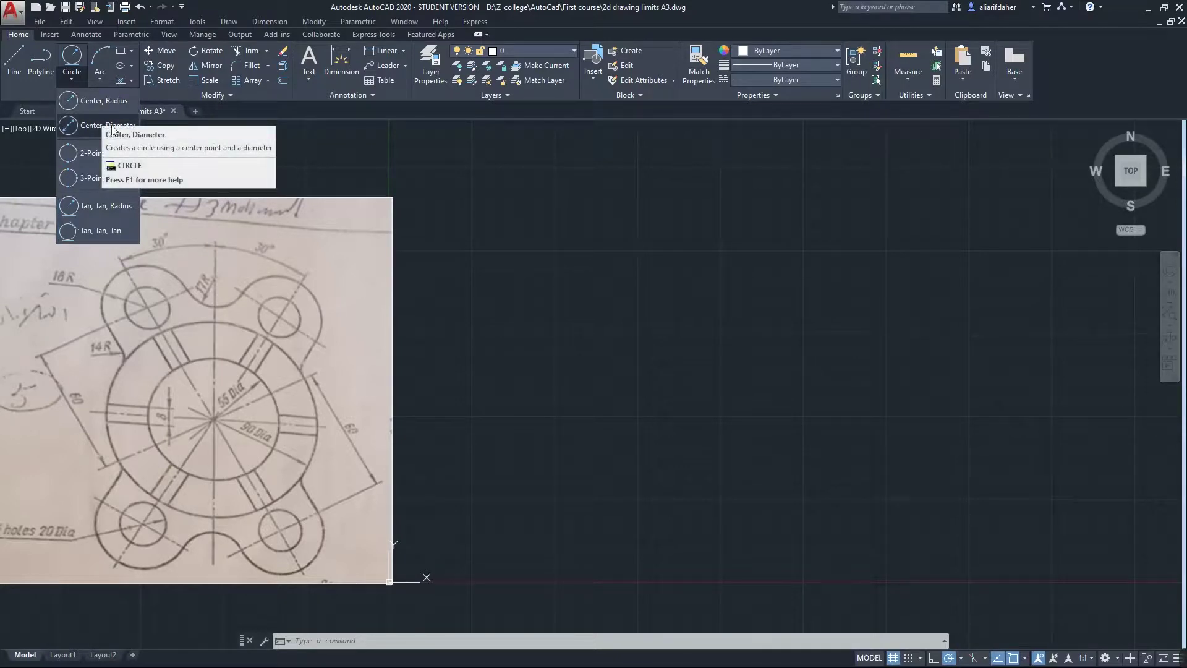
{"action": "left_click", "coordinate": [116, 128]}
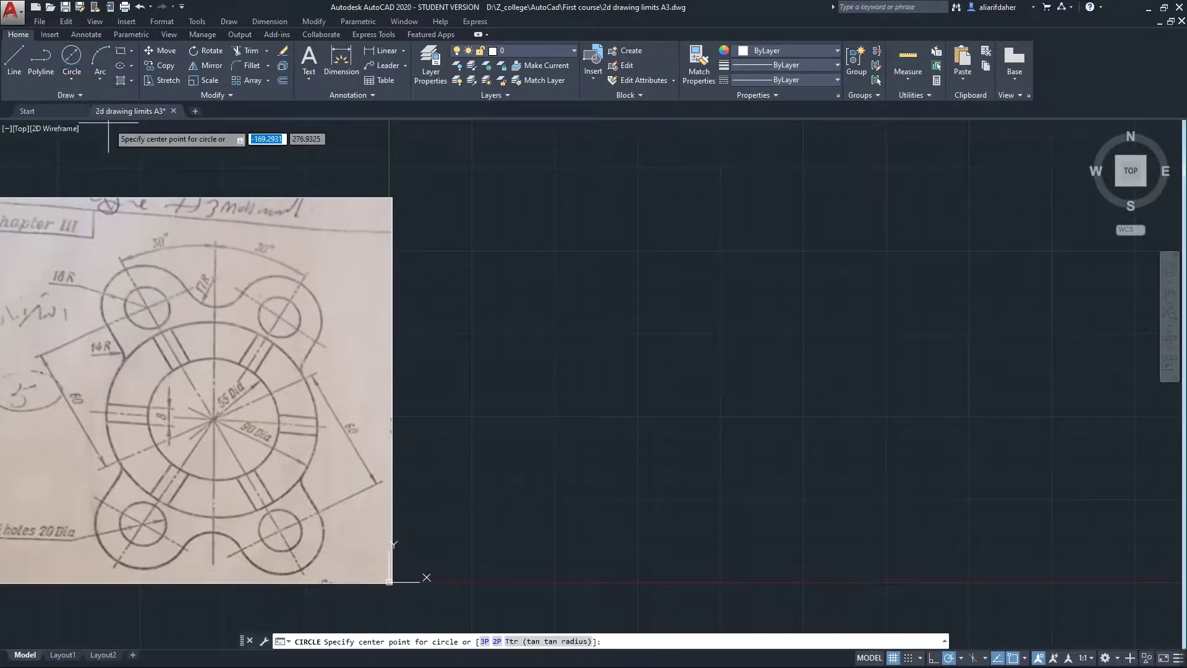
{"action": "left_click", "coordinate": [670, 300]}
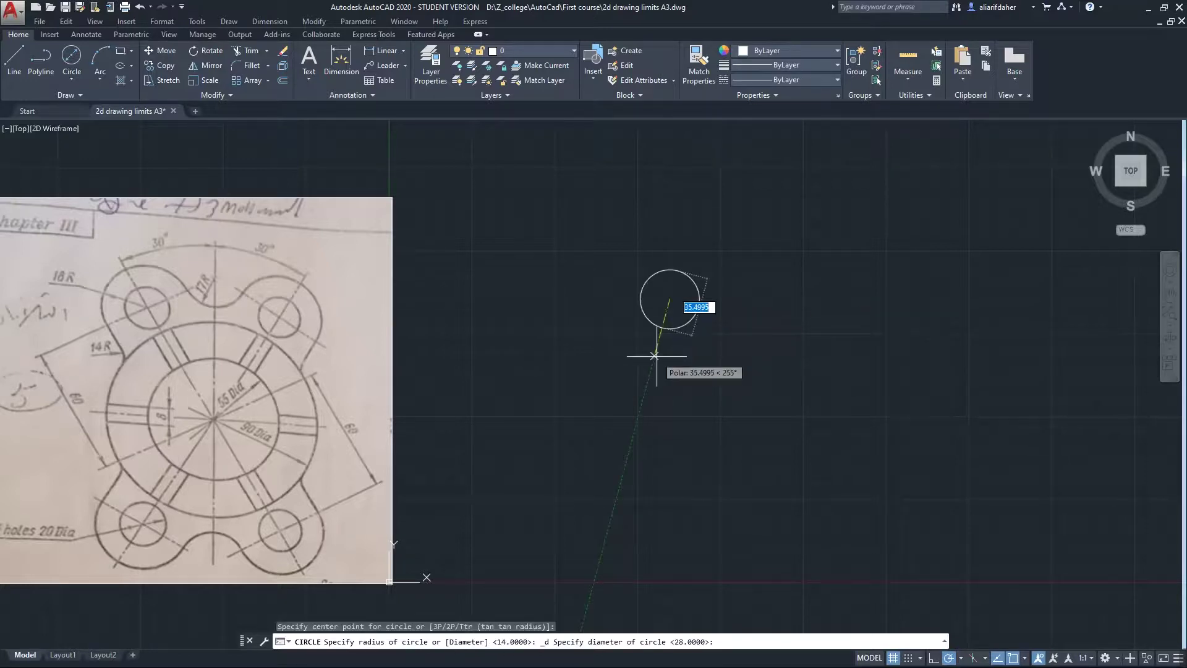
{"action": "type", "text": "55"}
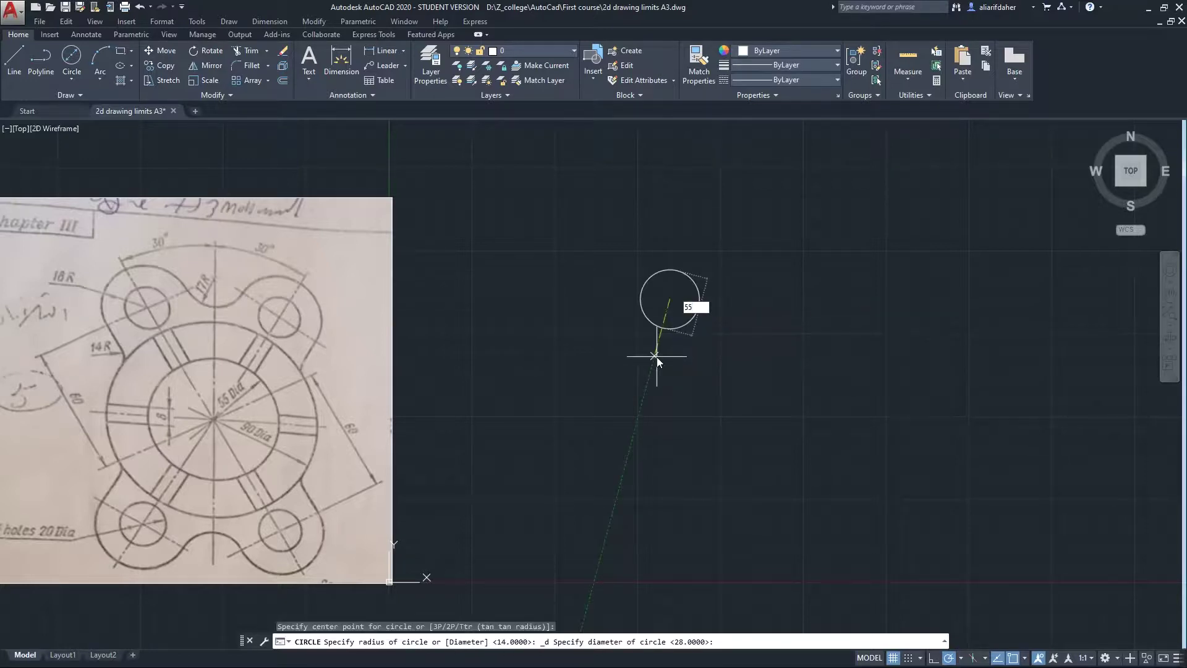
{"action": "key", "text": "Return"}
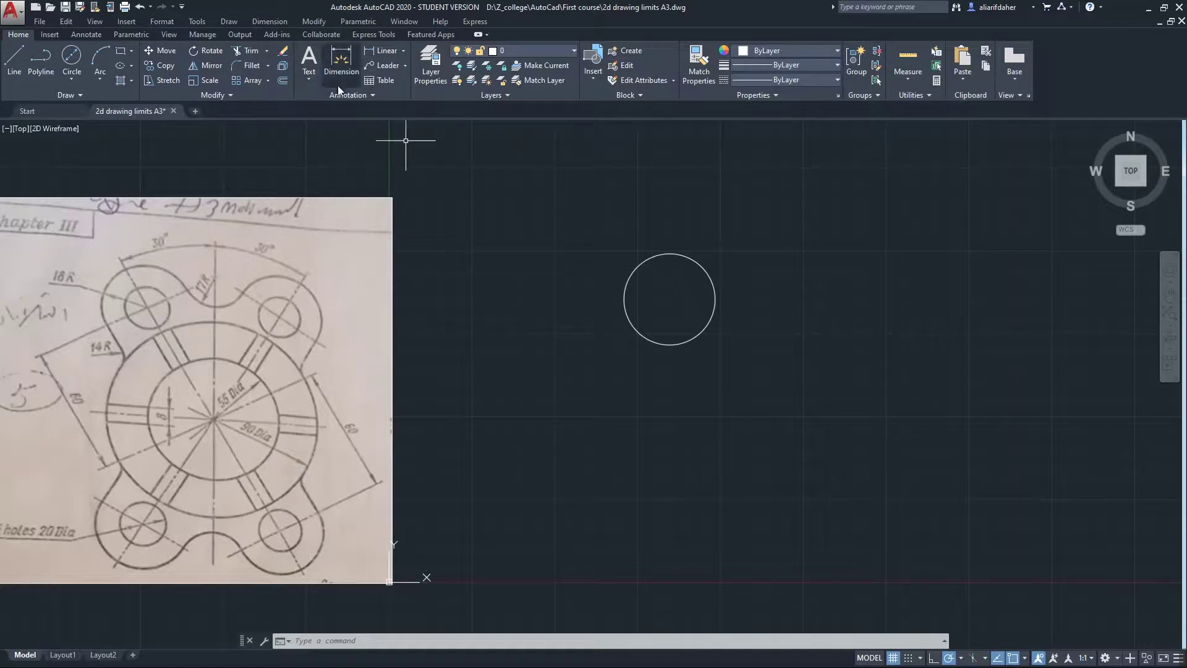
Draw a circle of diameter 90 concentric with the 55-diameter circle
{"action": "left_click", "coordinate": [73, 79]}
{"action": "left_click", "coordinate": [102, 132]}
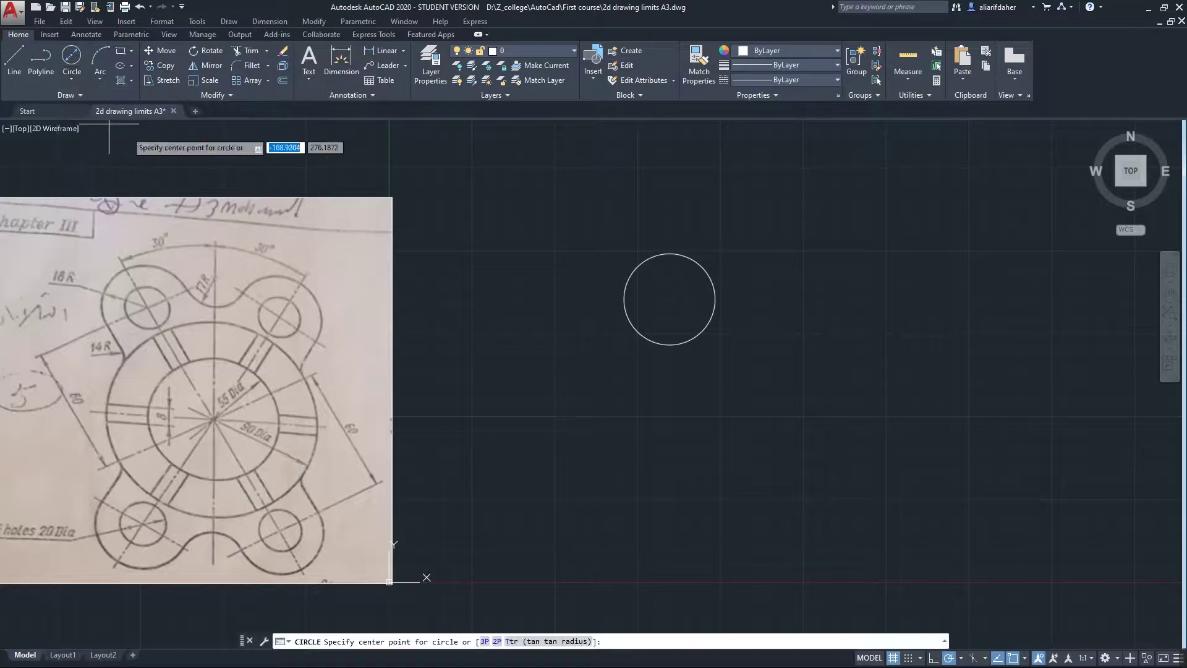
{"action": "middle_click_drag", "start_coordinate": [680, 307], "coordinate": [675, 300]}
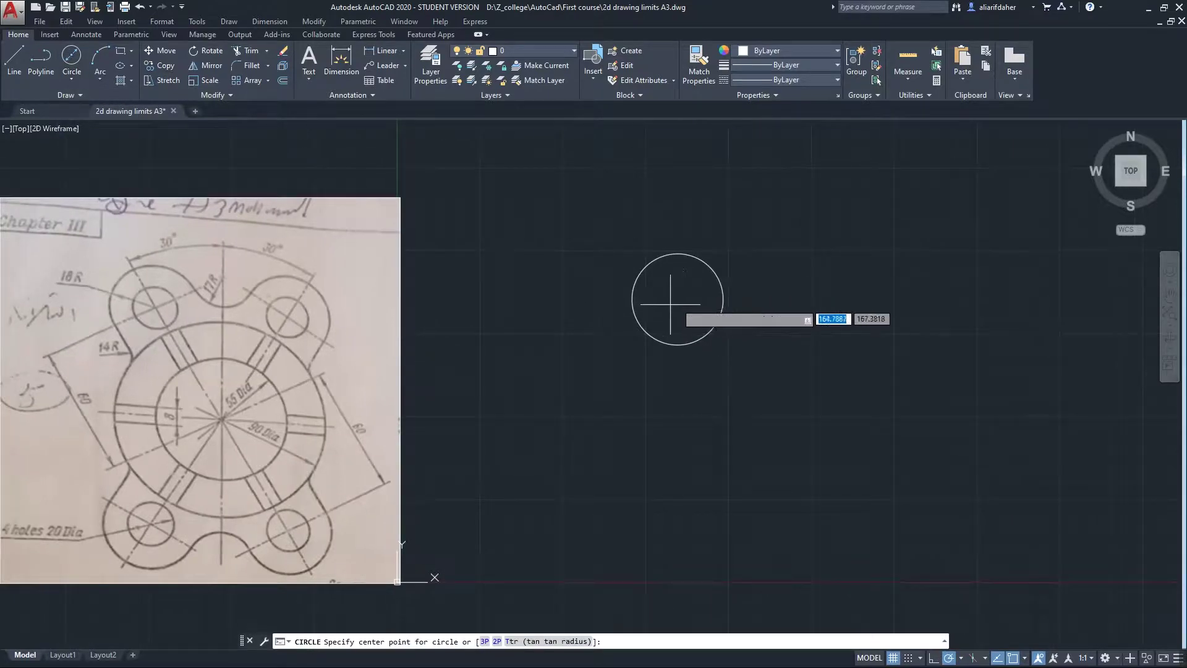
{"action": "left_click", "coordinate": [677, 301]}
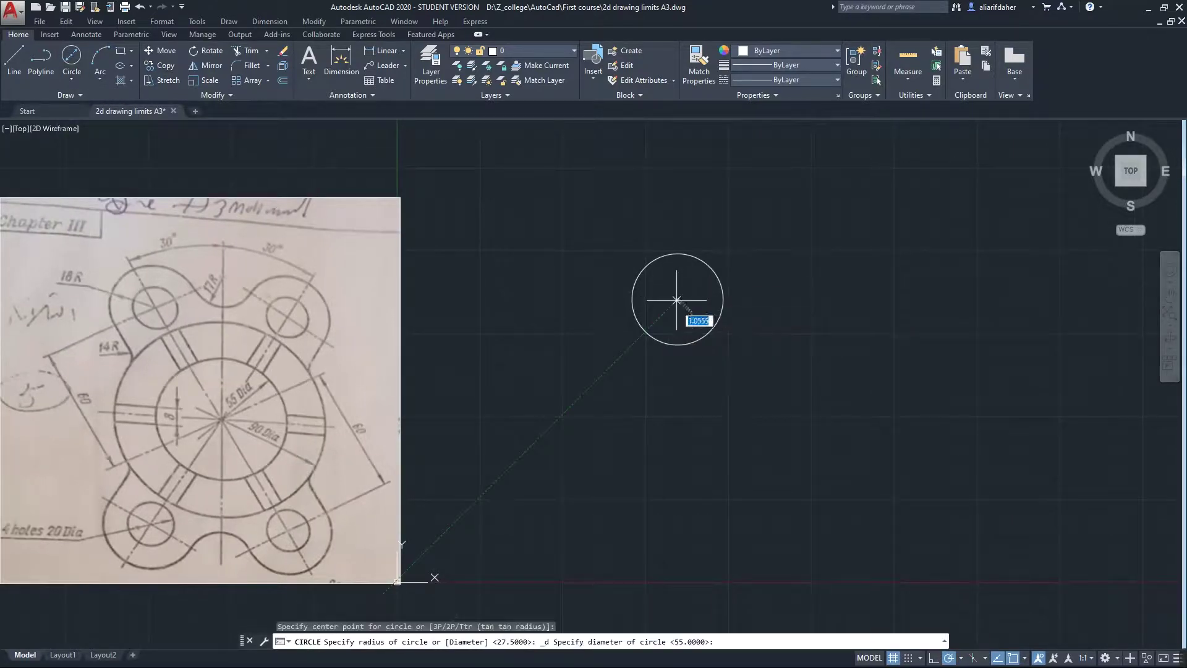
{"action": "type", "text": "90"}
{"action": "key", "text": "Return"}
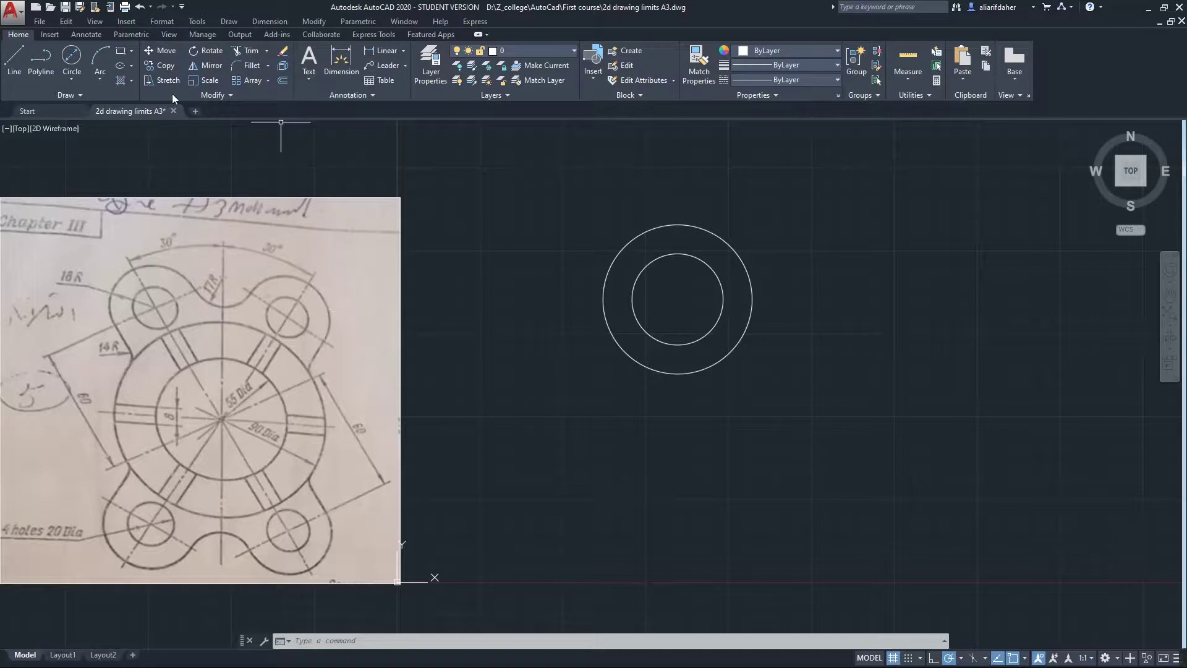
Draw a line 60 units long at 60° from the common centre of the two circles
{"action": "left_click", "coordinate": [20, 69]}
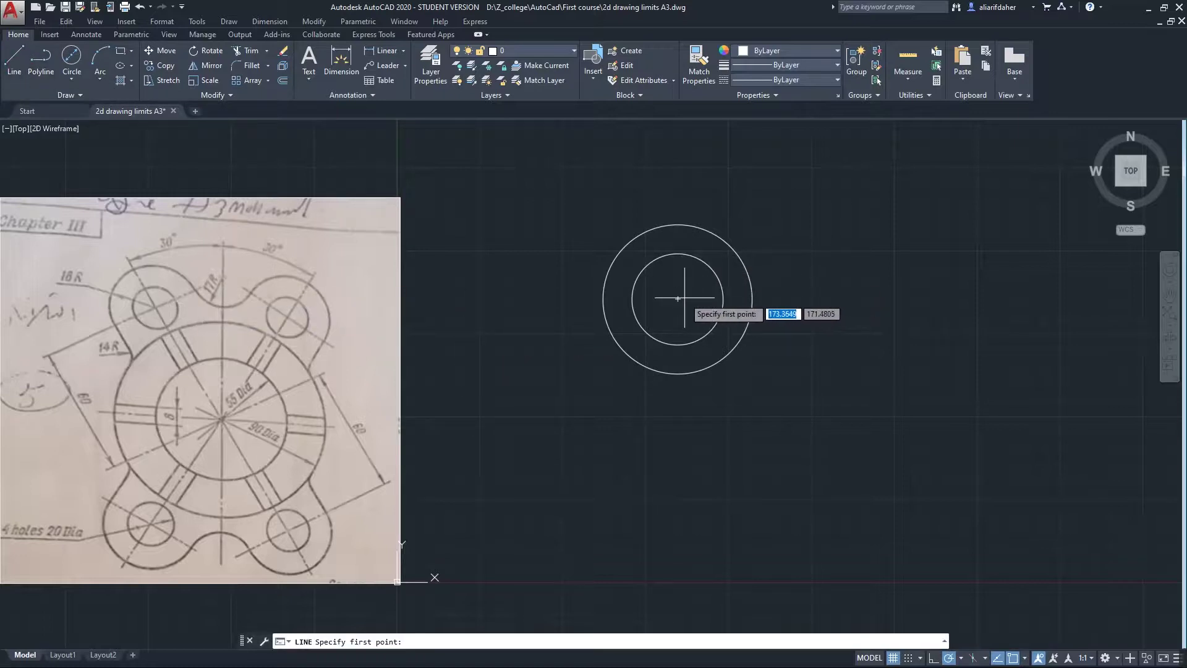
{"action": "left_click", "coordinate": [678, 298]}
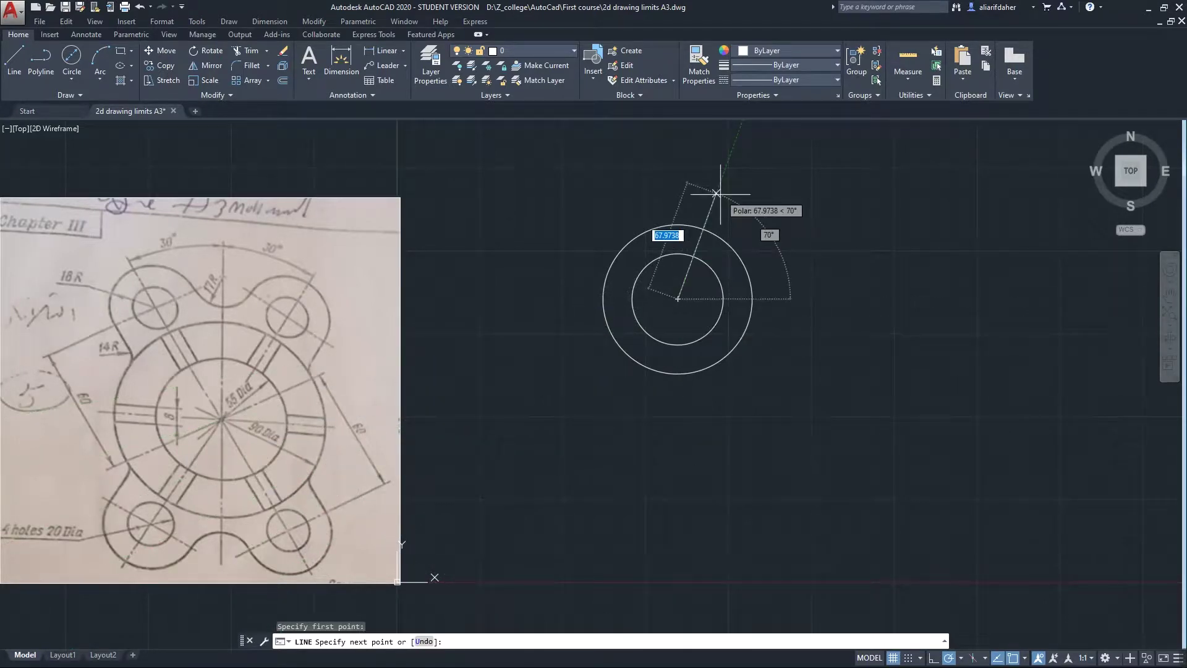
{"action": "type", "text": "60"}
{"action": "key", "text": "Tab"}
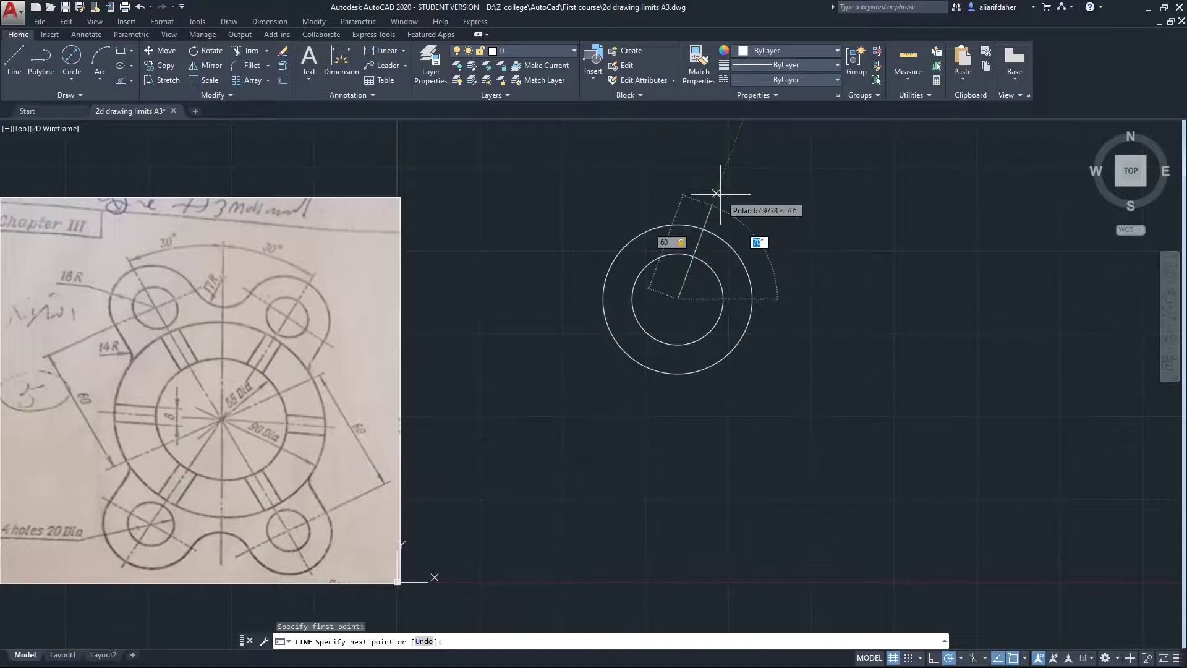
{"action": "type", "text": "60"}
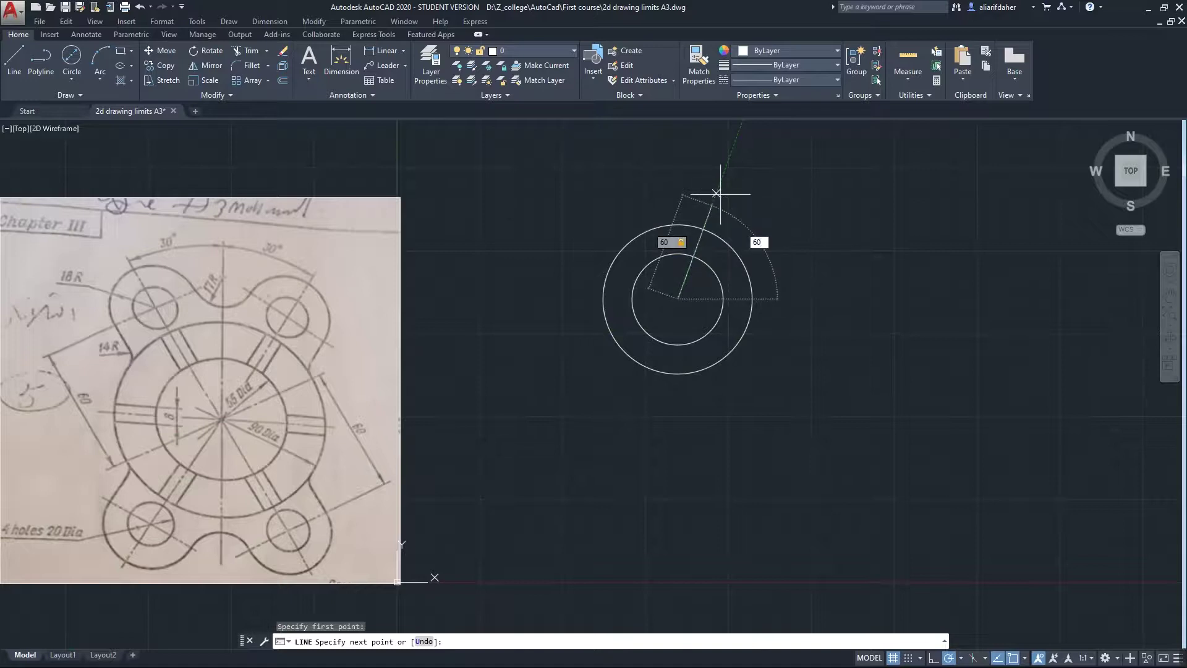
{"action": "key", "text": "Return"}
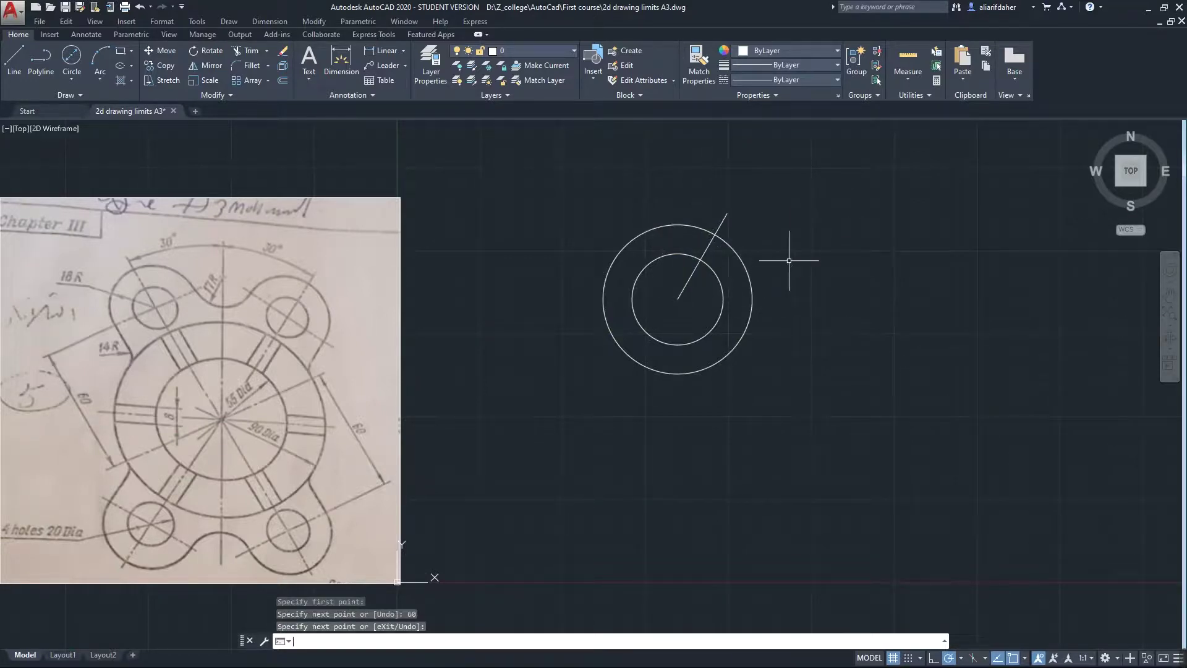
{"action": "key", "text": "Return"}
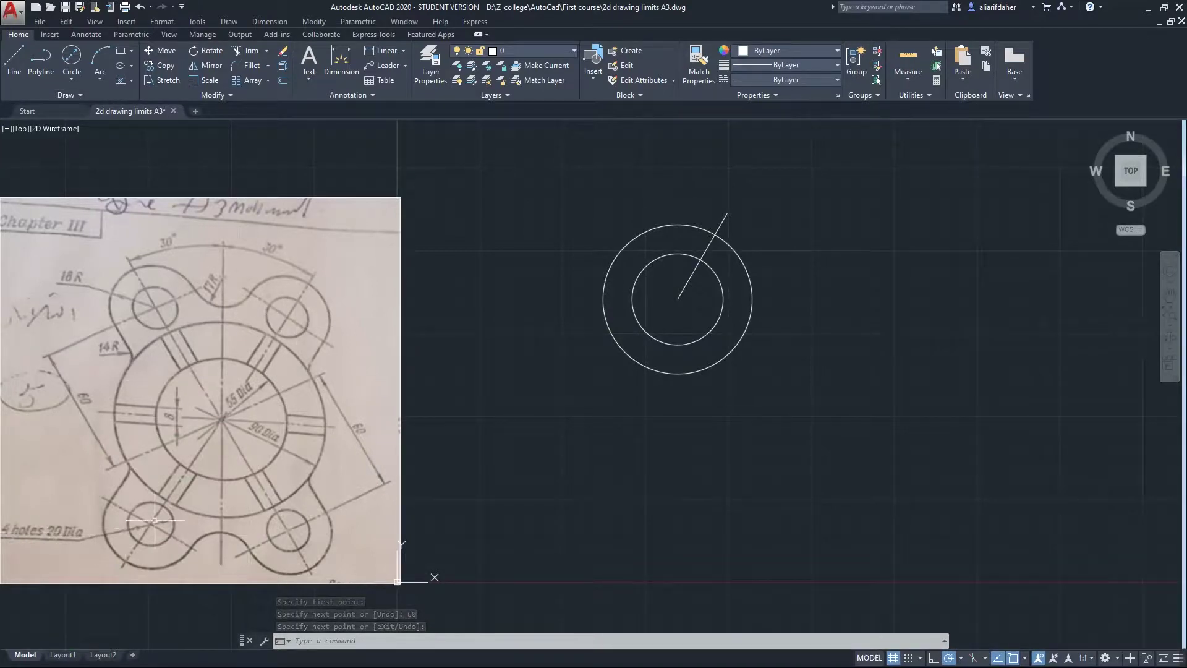
Draw a circle of diameter 20 centred on the outer end of the slanted line
{"action": "left_click", "coordinate": [71, 79]}
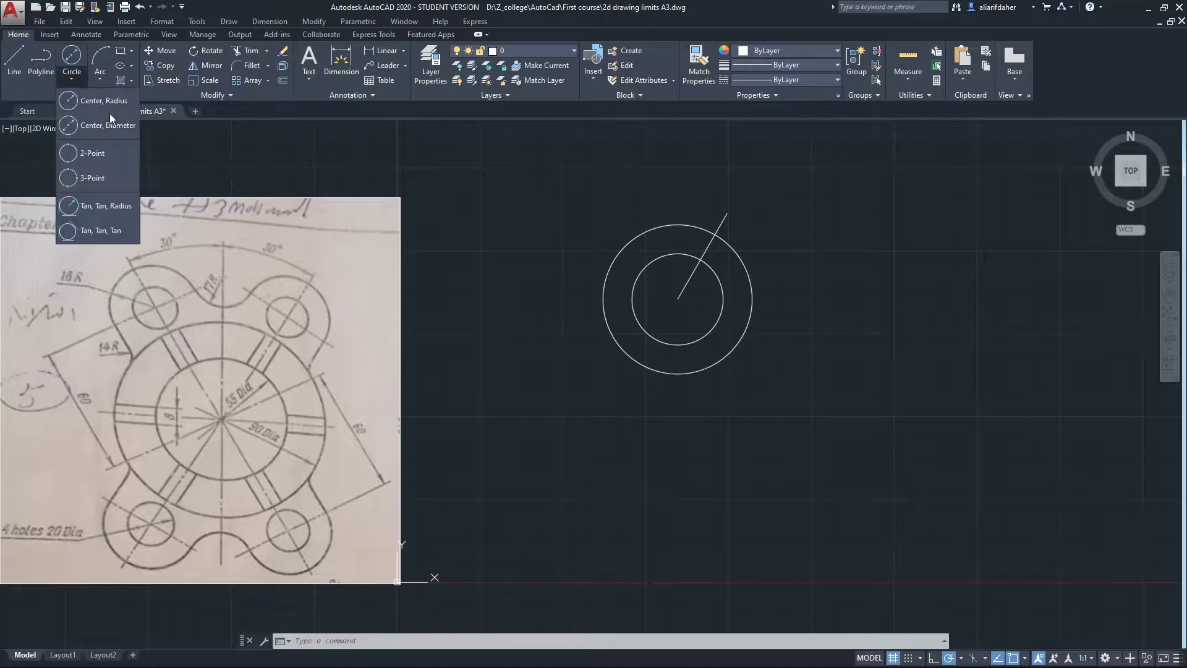
{"action": "left_click", "coordinate": [109, 127]}
{"action": "left_click", "coordinate": [727, 214]}
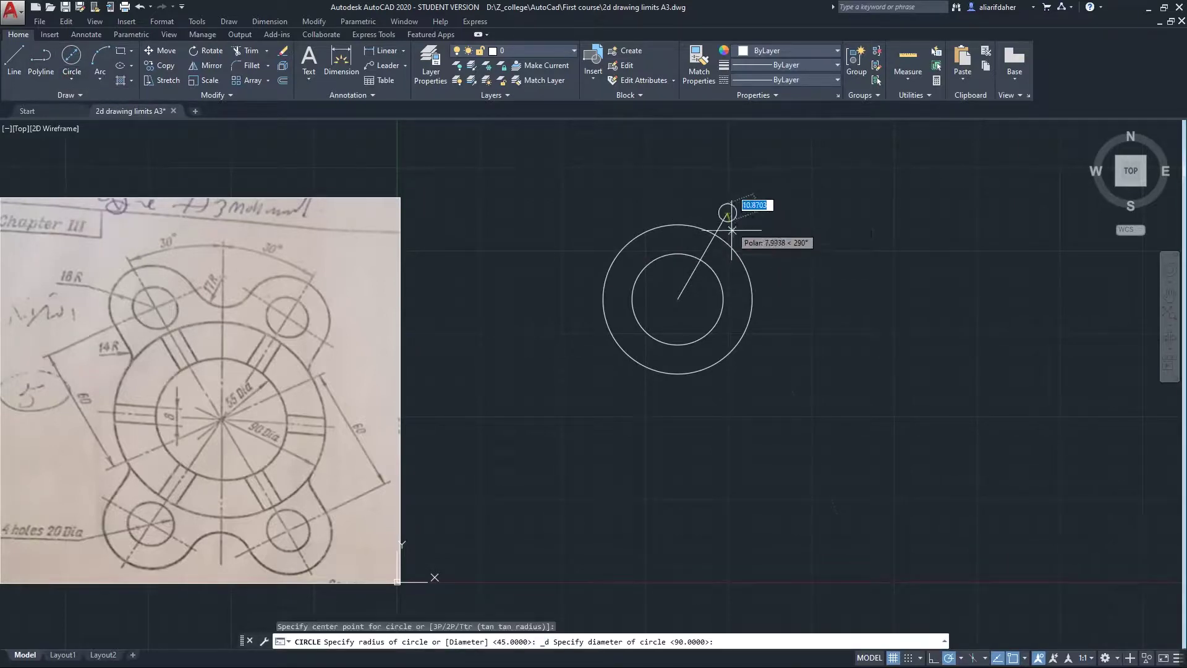
{"action": "type", "text": "20"}
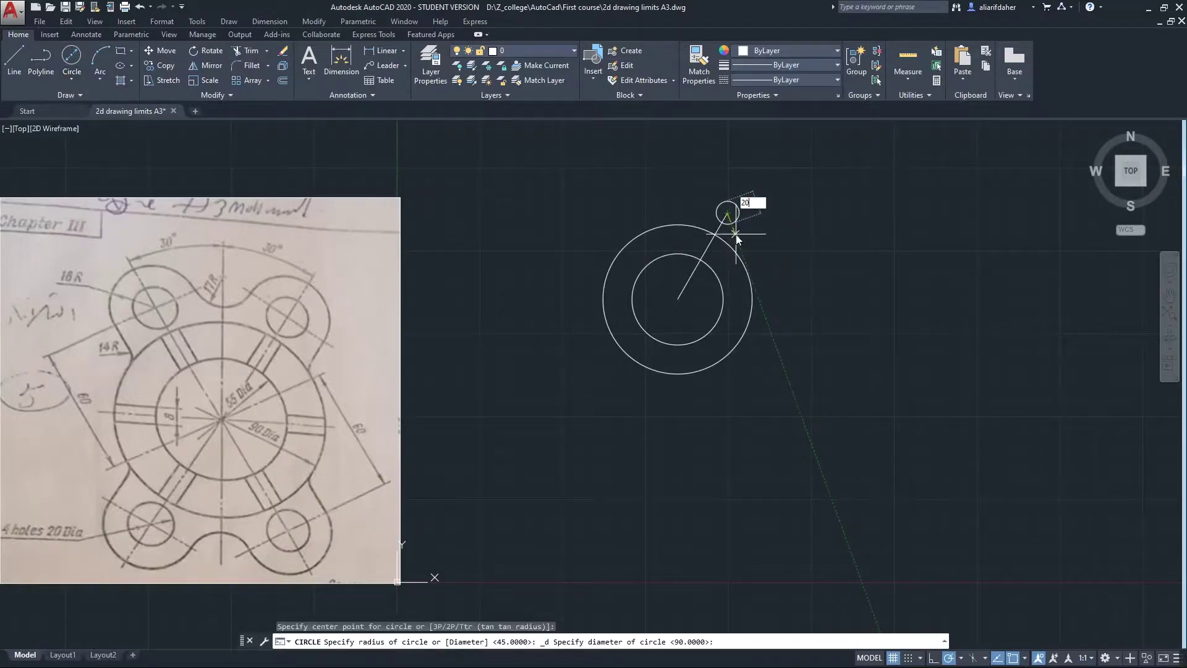
{"action": "key", "text": "Return"}
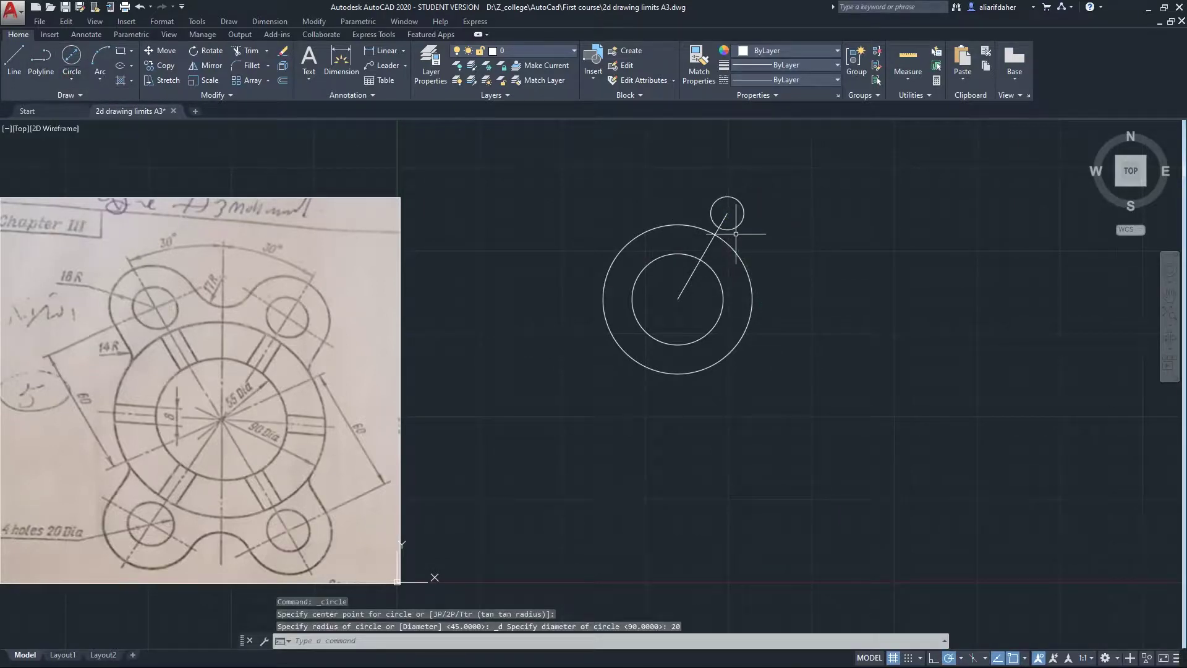
Draw a circle of radius 18 concentric with the 20-diameter hole
{"action": "left_click", "coordinate": [67, 75]}
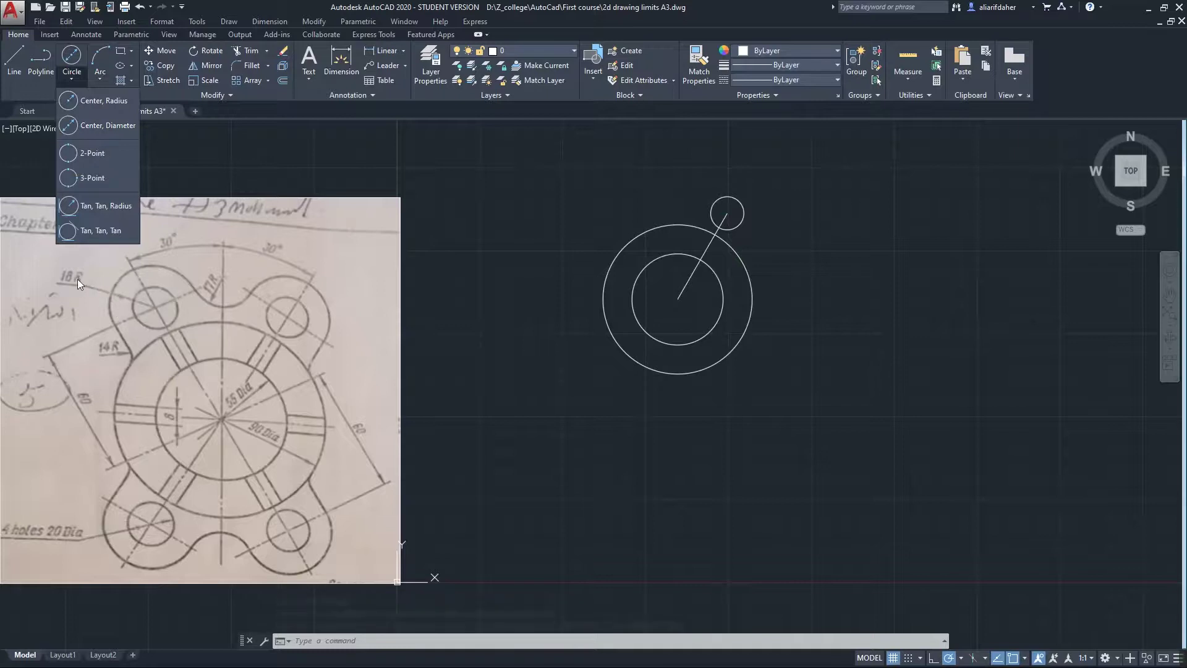
{"action": "left_click", "coordinate": [104, 100]}
{"action": "left_click", "coordinate": [727, 213]}
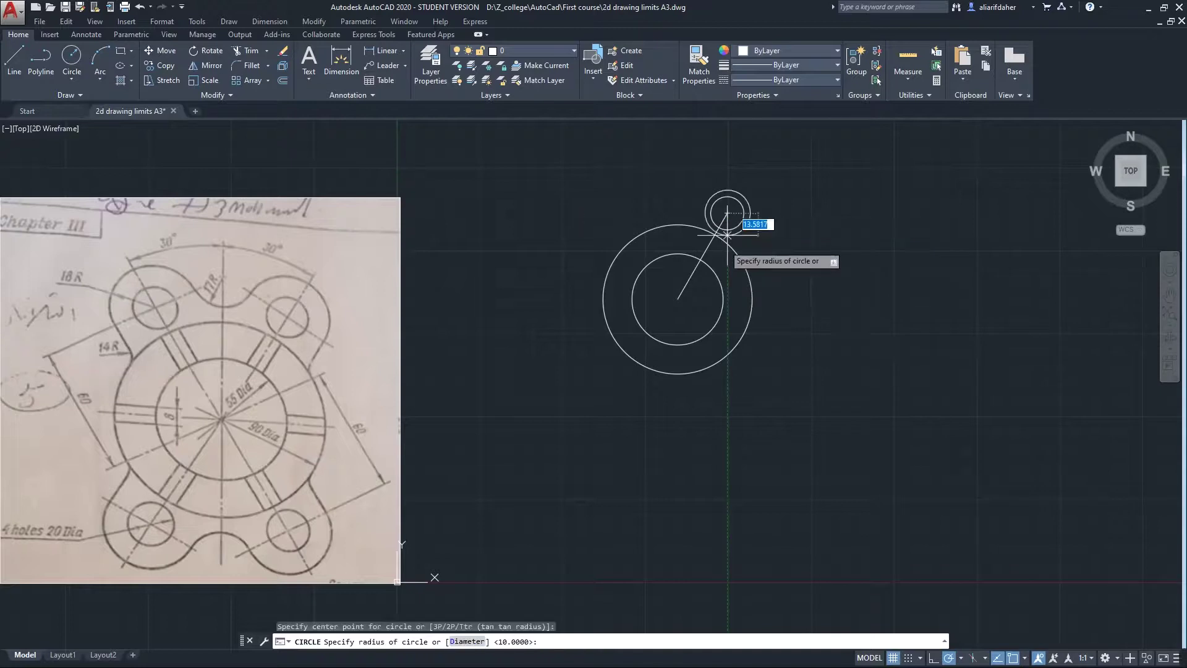
{"action": "type", "text": "1"}
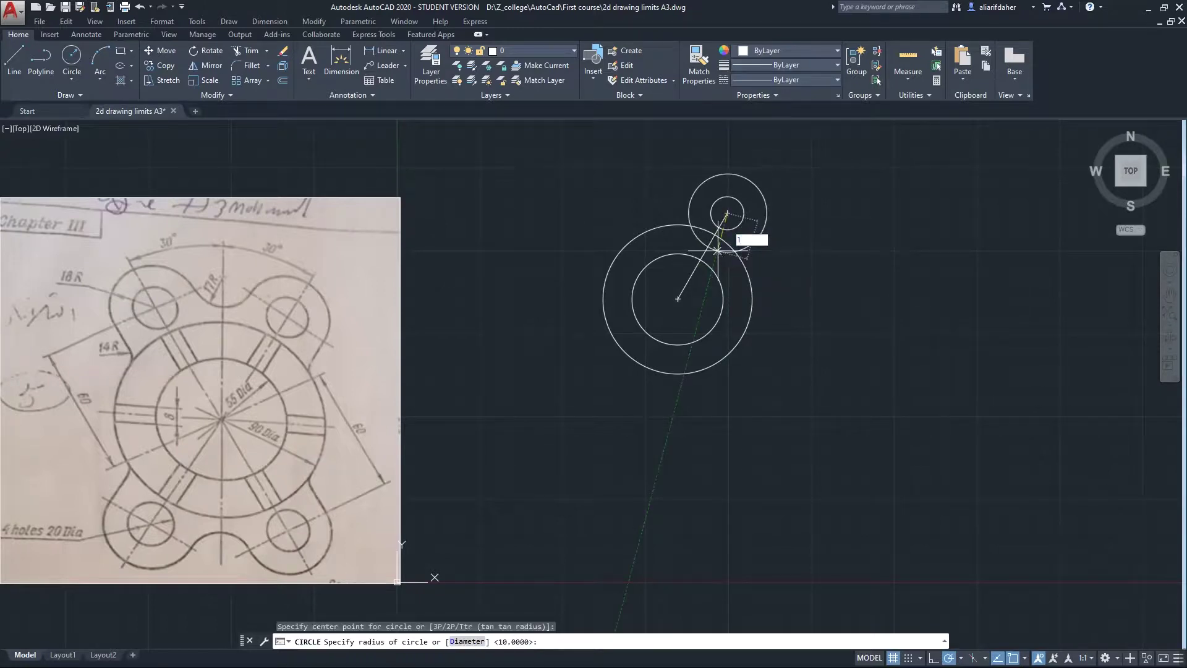
{"action": "type", "text": "8"}
{"action": "key", "text": "Return"}
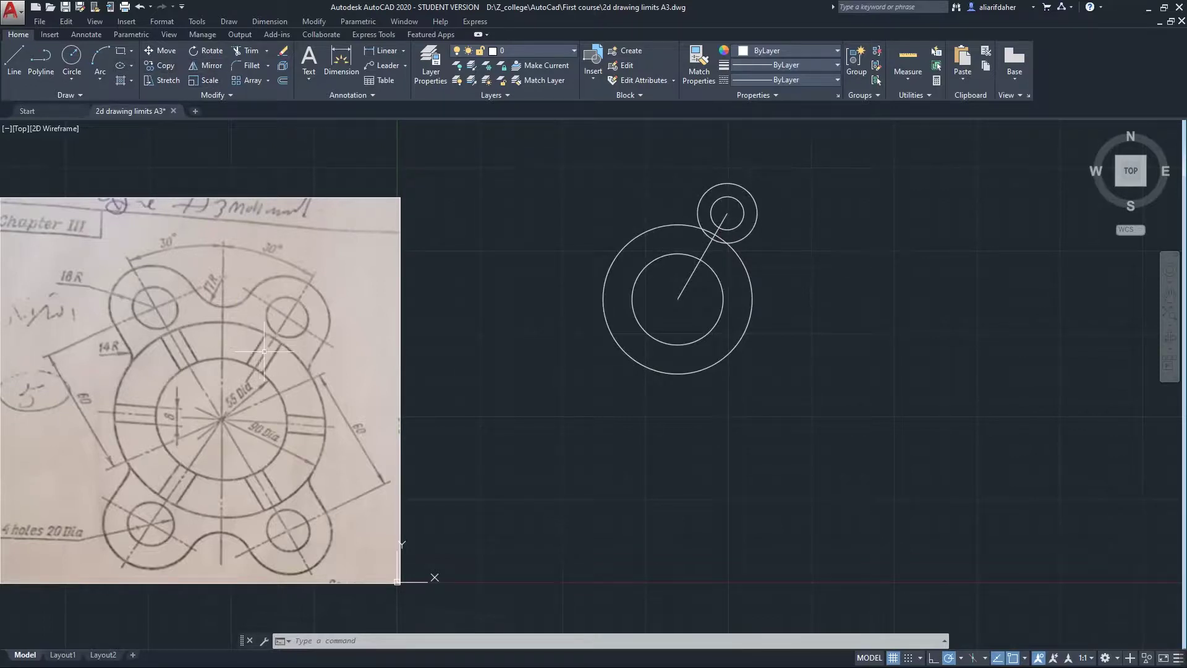
{"action": "left_click", "coordinate": [282, 81]}
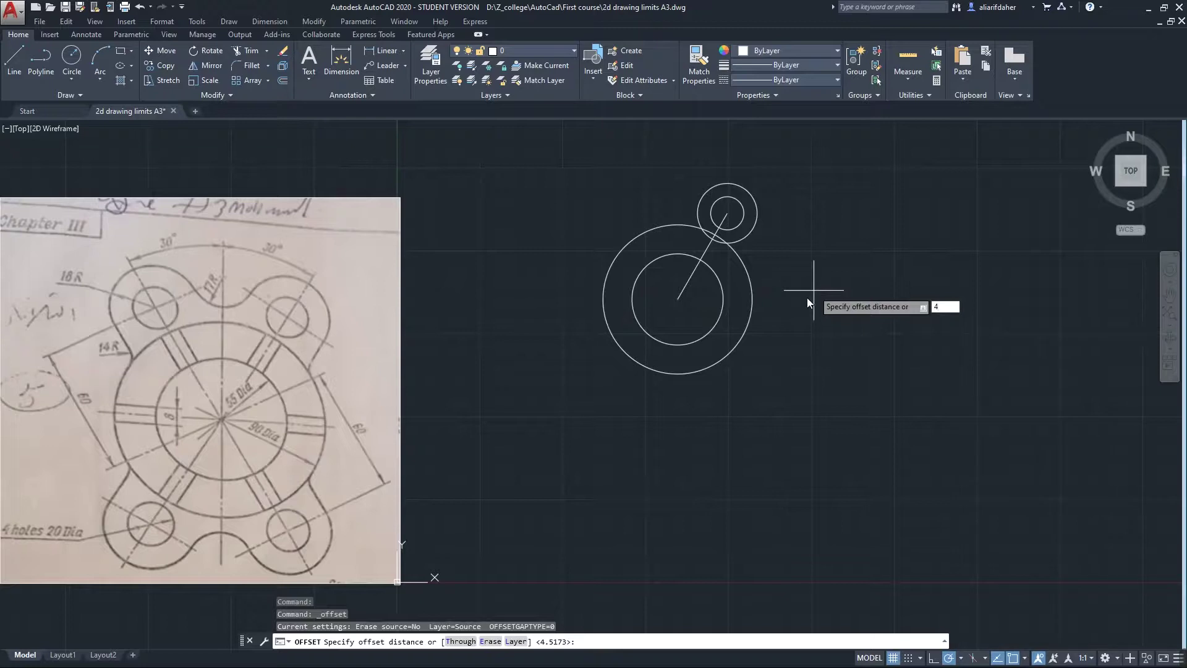
{"action": "key", "text": "Return"}
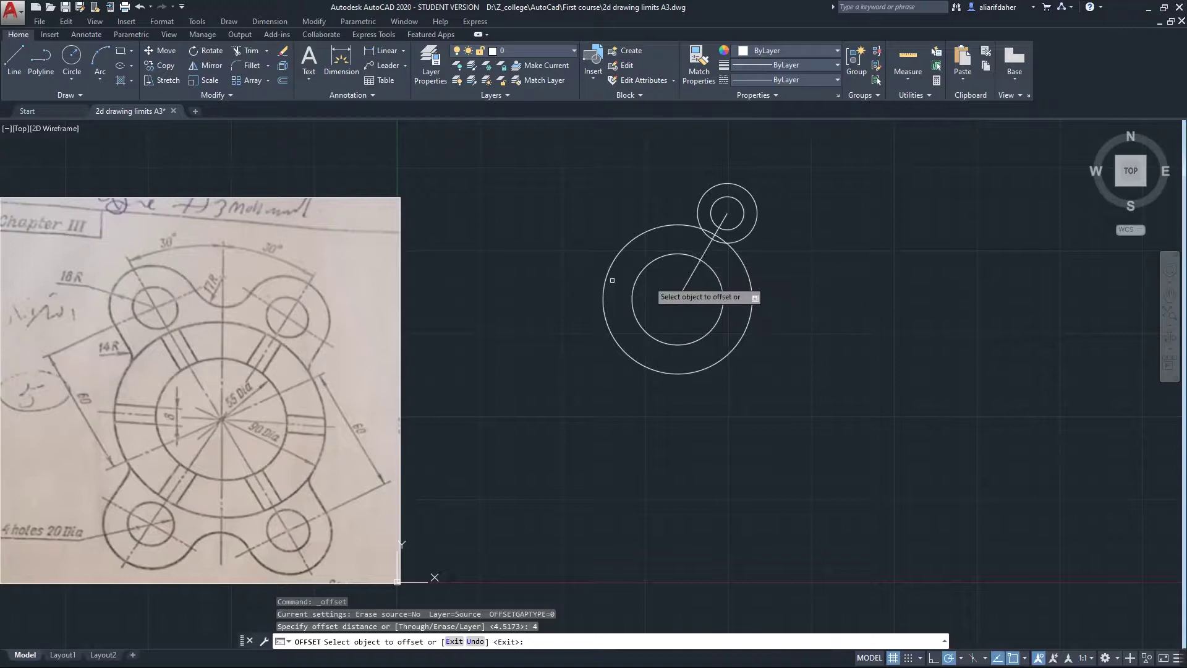
{"action": "key", "text": "Escape"}
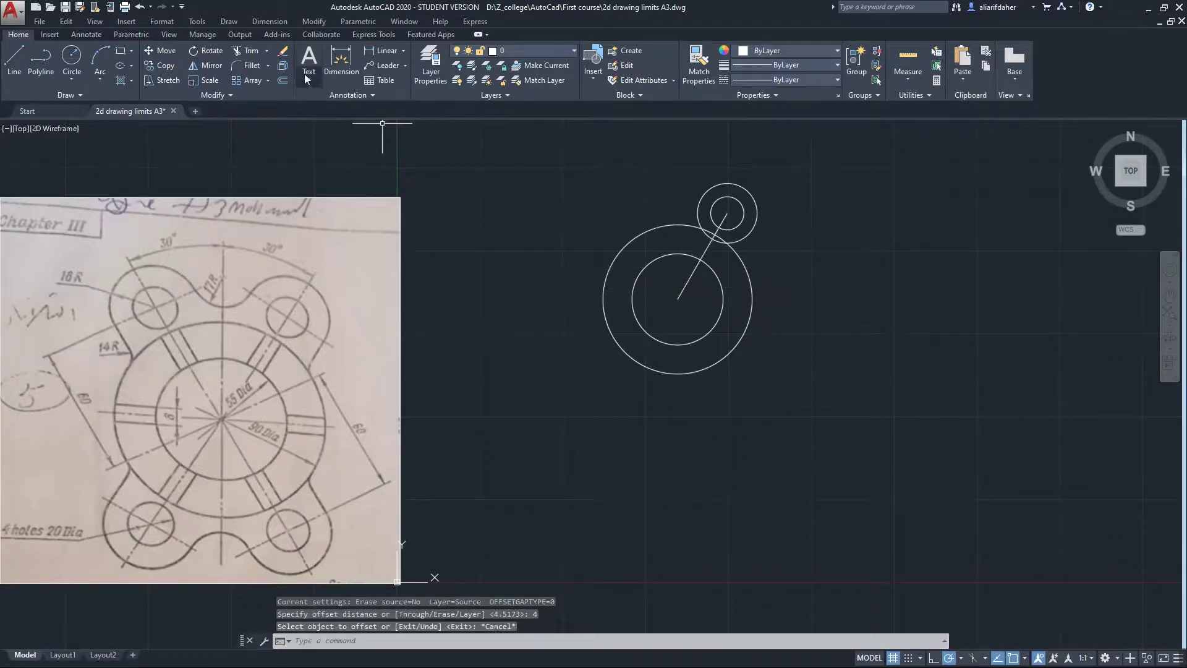
Offset the slanted line by 4 units to both sides to form the slot edges
{"action": "left_click", "coordinate": [283, 82]}
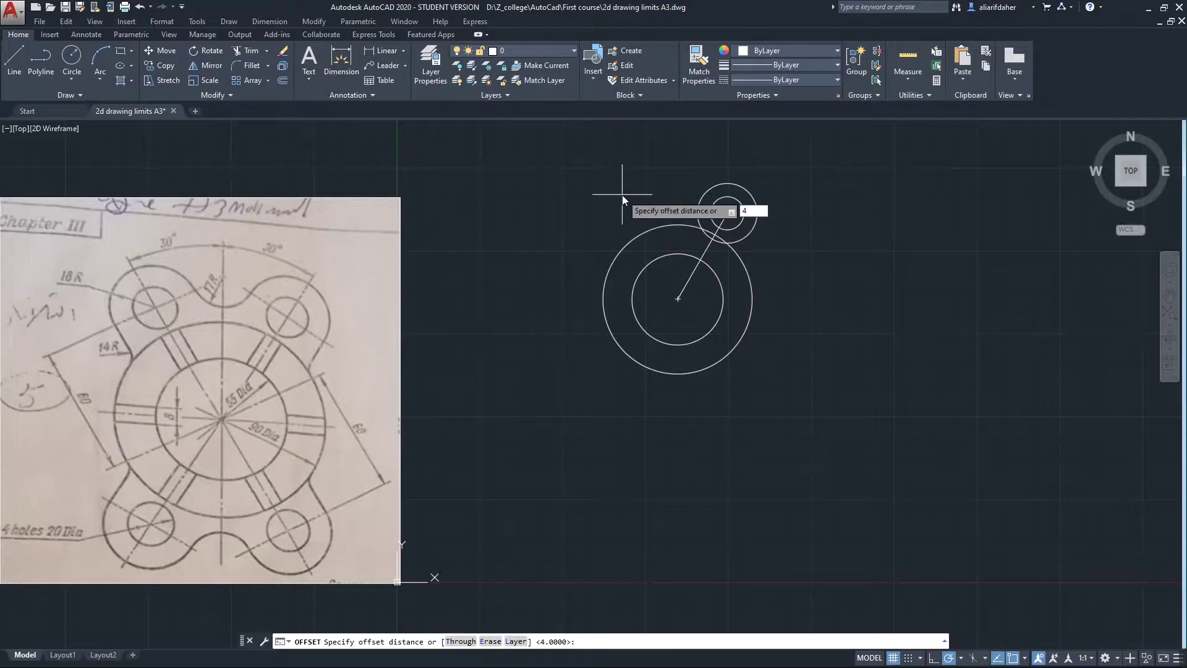
{"action": "type", "text": "4"}
{"action": "key", "text": "Return"}
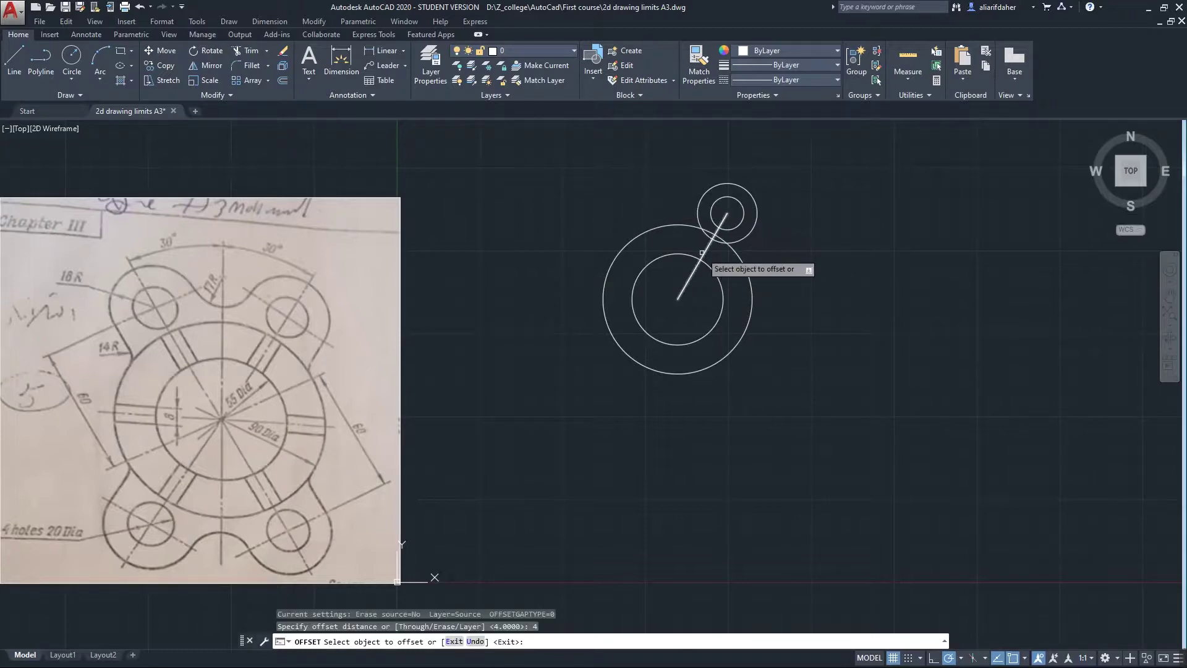
{"action": "left_click", "coordinate": [701, 253]}
{"action": "left_click", "coordinate": [705, 250]}
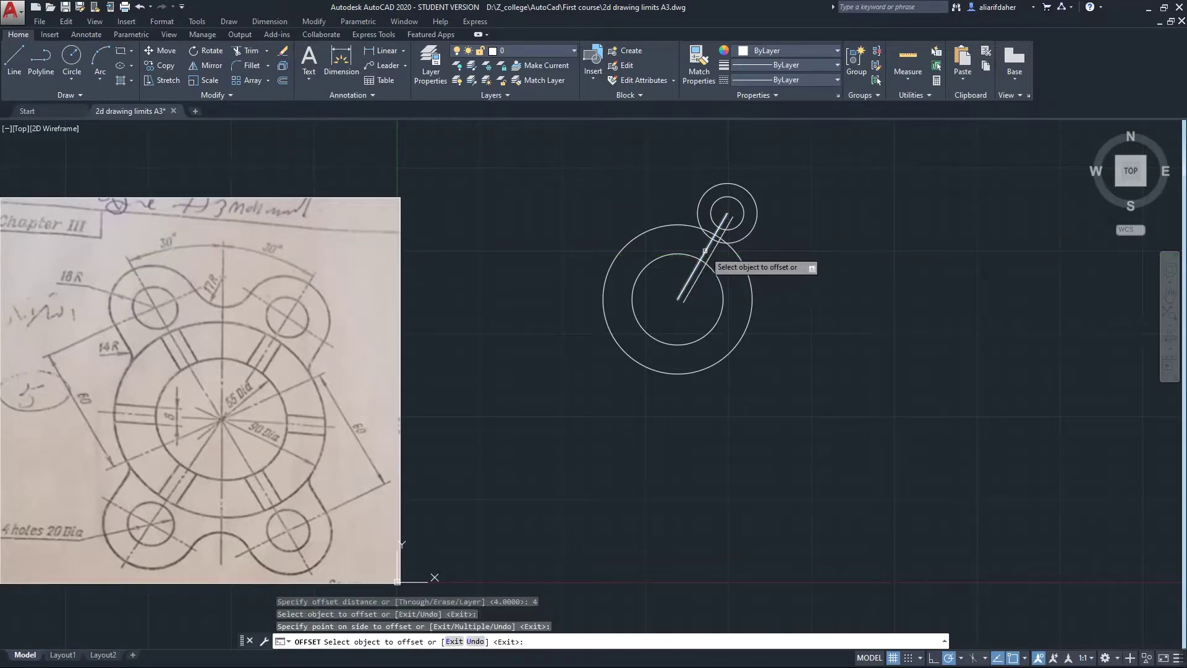
{"action": "left_click", "coordinate": [705, 250]}
{"action": "left_click", "coordinate": [694, 239]}
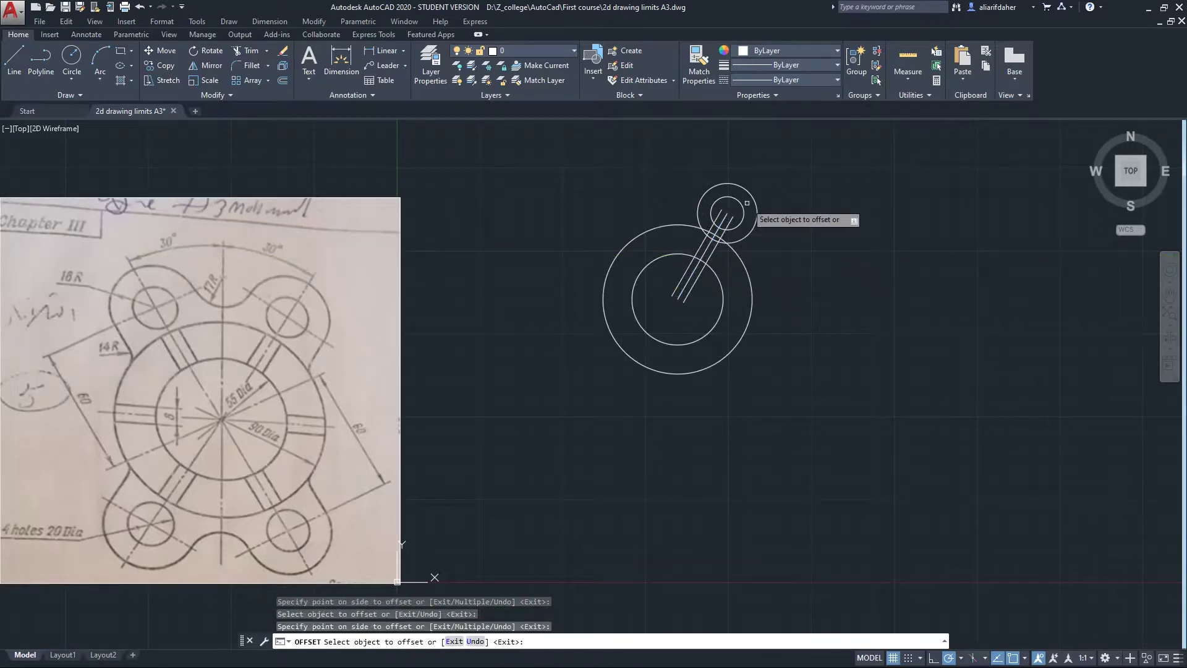
{"action": "key", "text": "Return"}
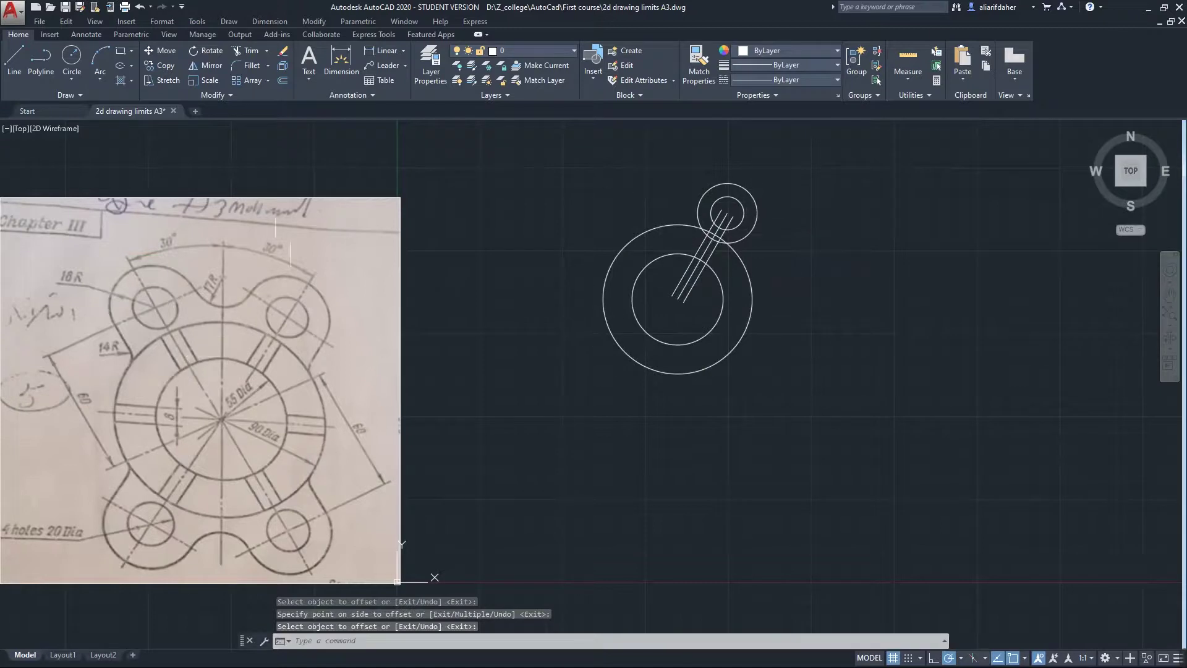
Mirror the two lobe circles and the three slanted lines about the vertical axis through the common centre, keeping the originals
{"action": "left_click", "coordinate": [795, 151]}
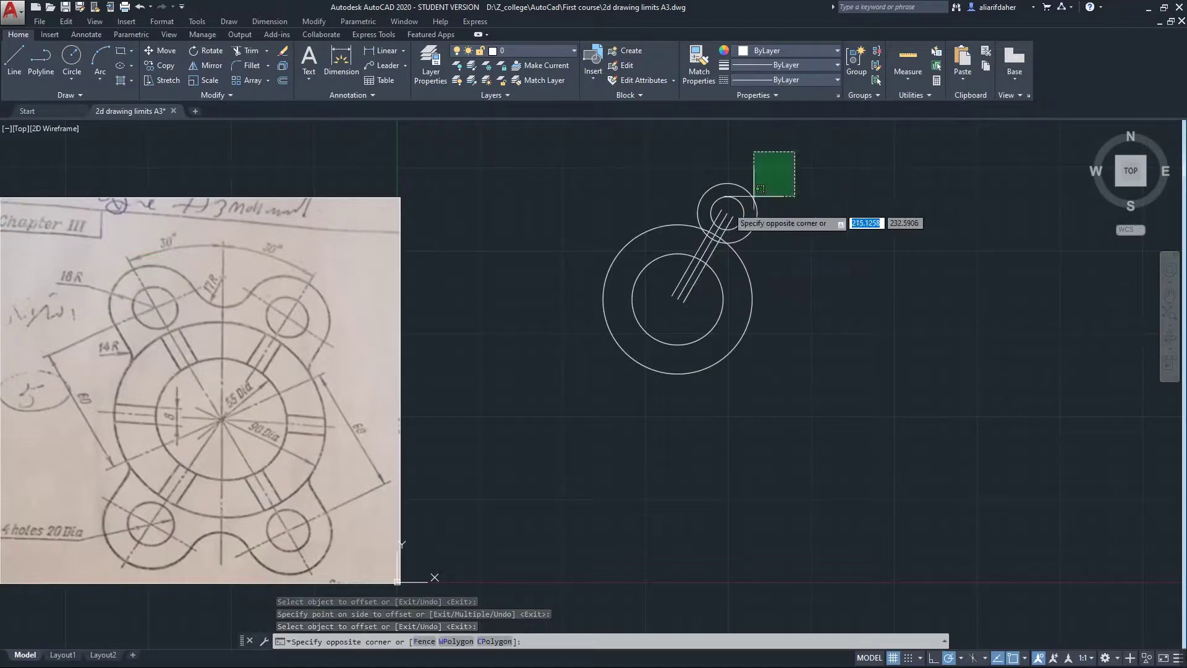
{"action": "left_click", "coordinate": [699, 213]}
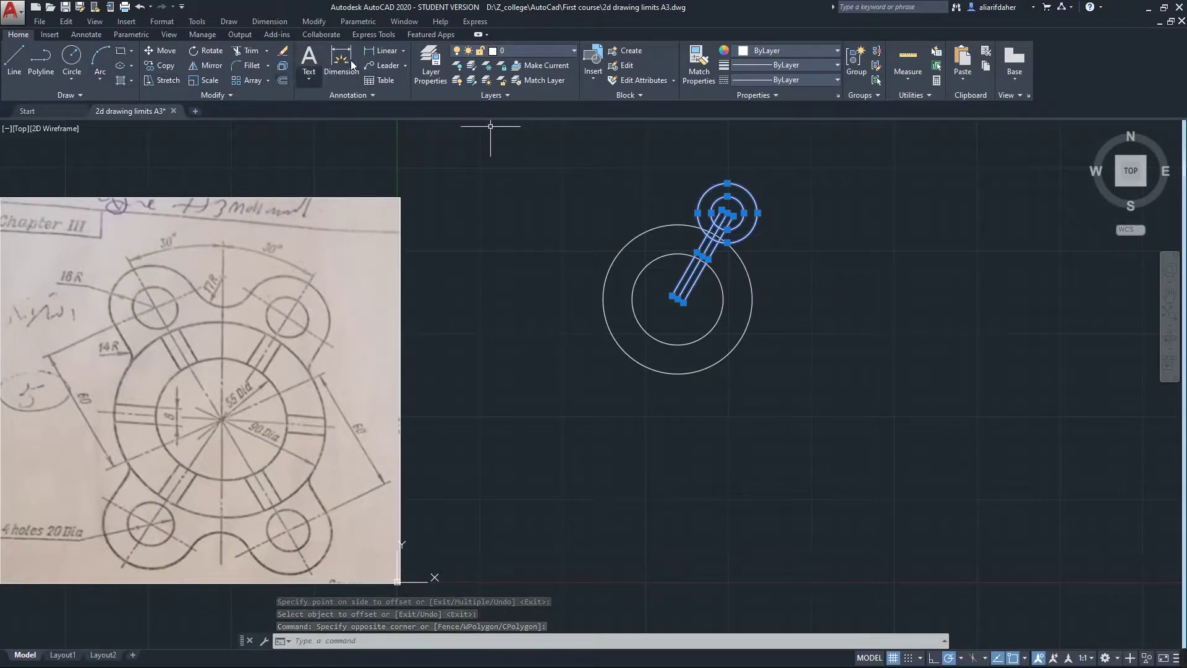
{"action": "left_click", "coordinate": [209, 65]}
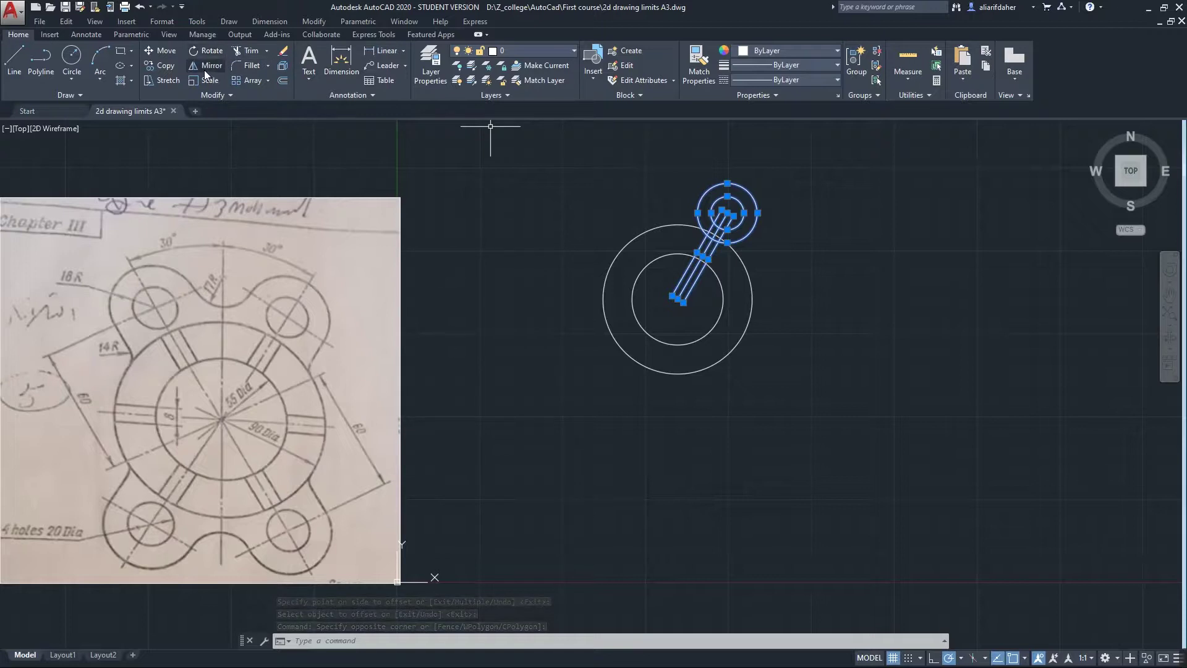
{"action": "left_click", "coordinate": [677, 299]}
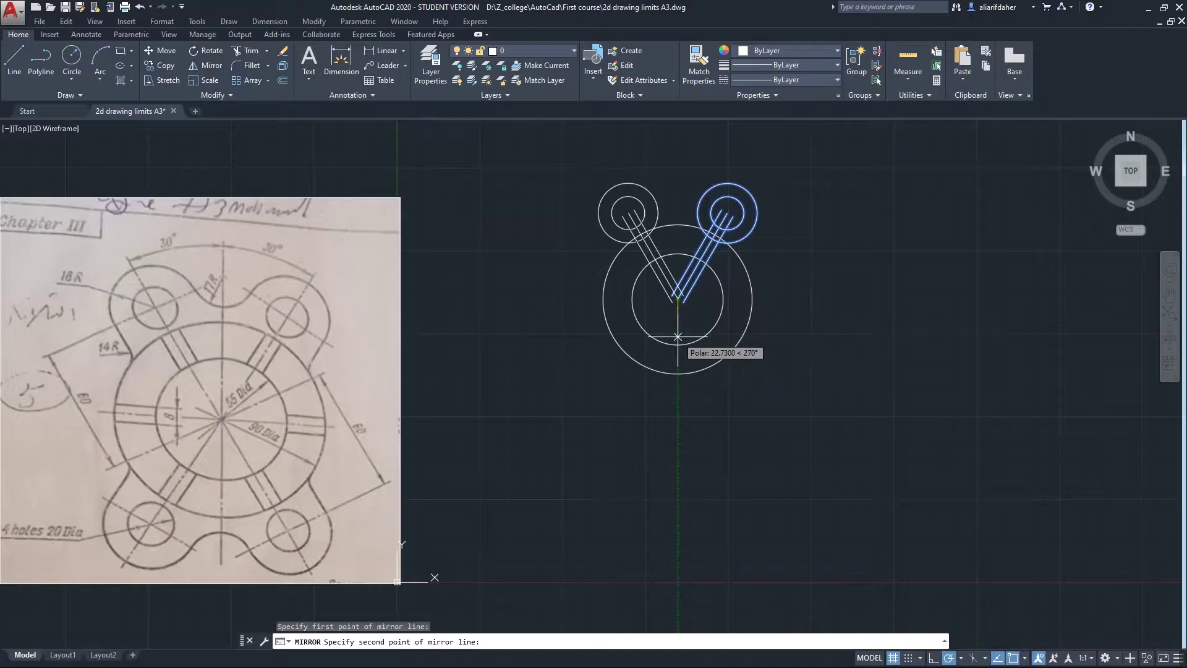
{"action": "key", "text": "Return"}
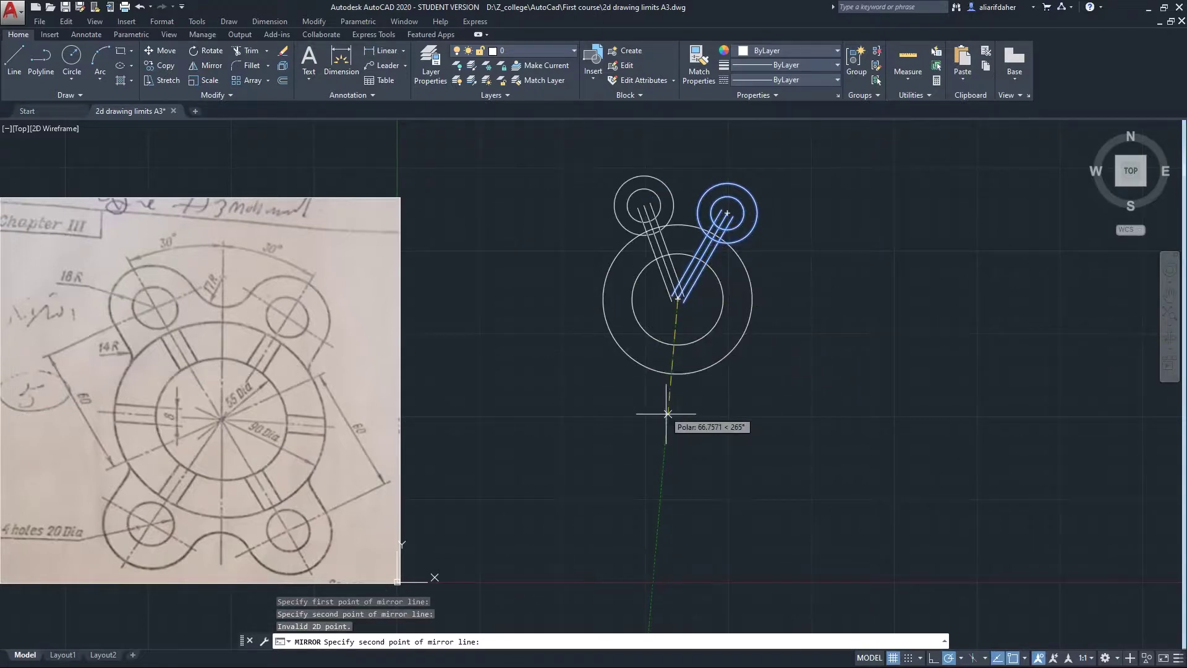
{"action": "left_click", "coordinate": [678, 431]}
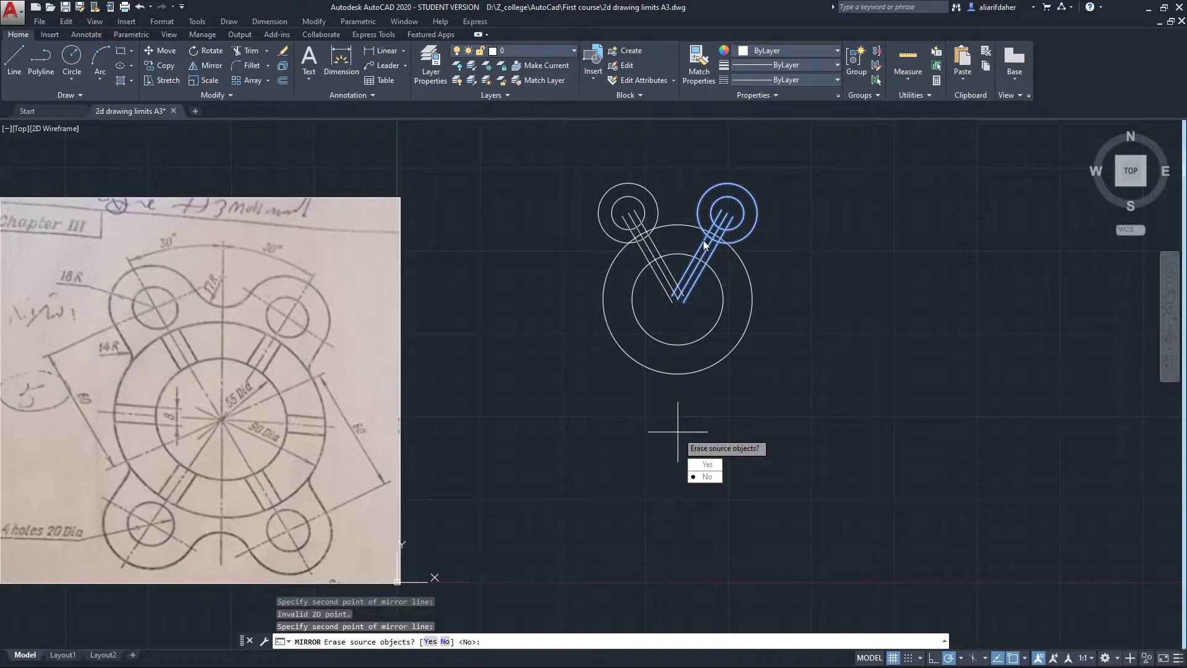
{"action": "left_click", "coordinate": [707, 477]}
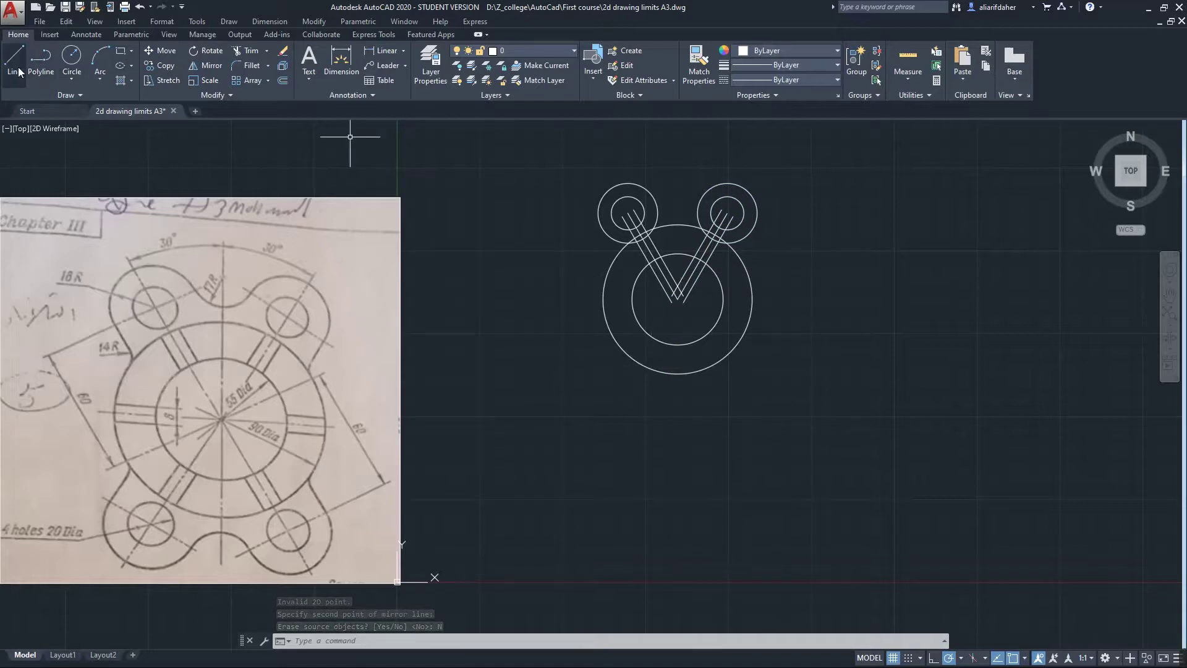
Draw a horizontal construction line through the common centre of the two large circles
{"action": "left_click", "coordinate": [64, 94]}
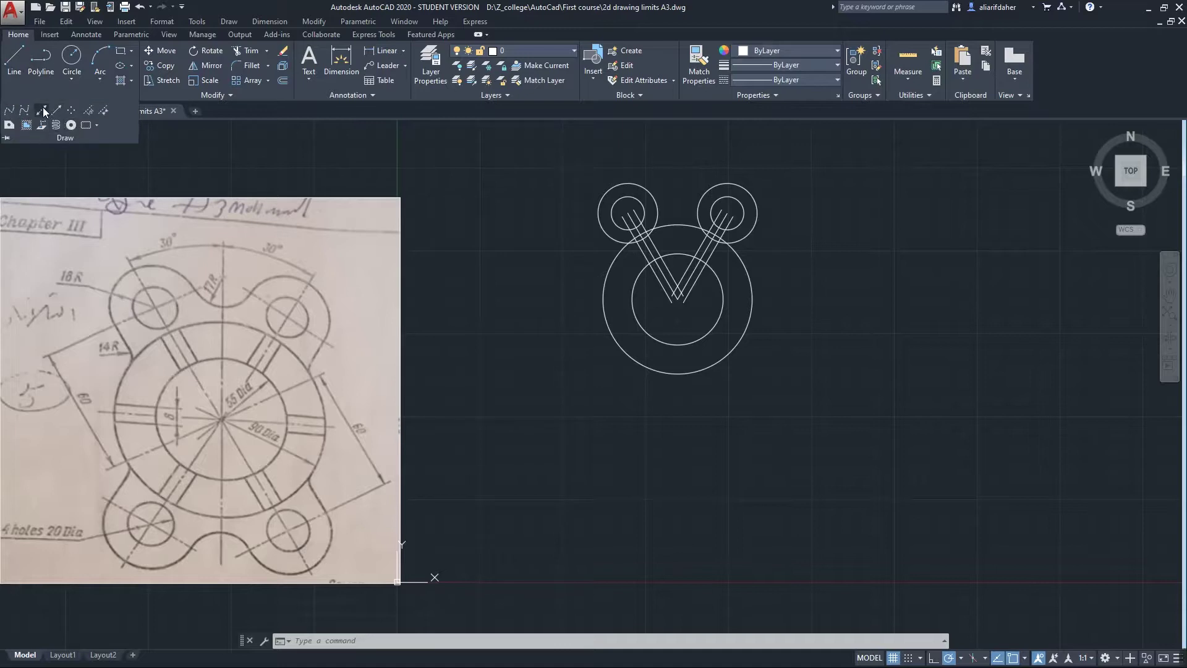
{"action": "left_click", "coordinate": [43, 110]}
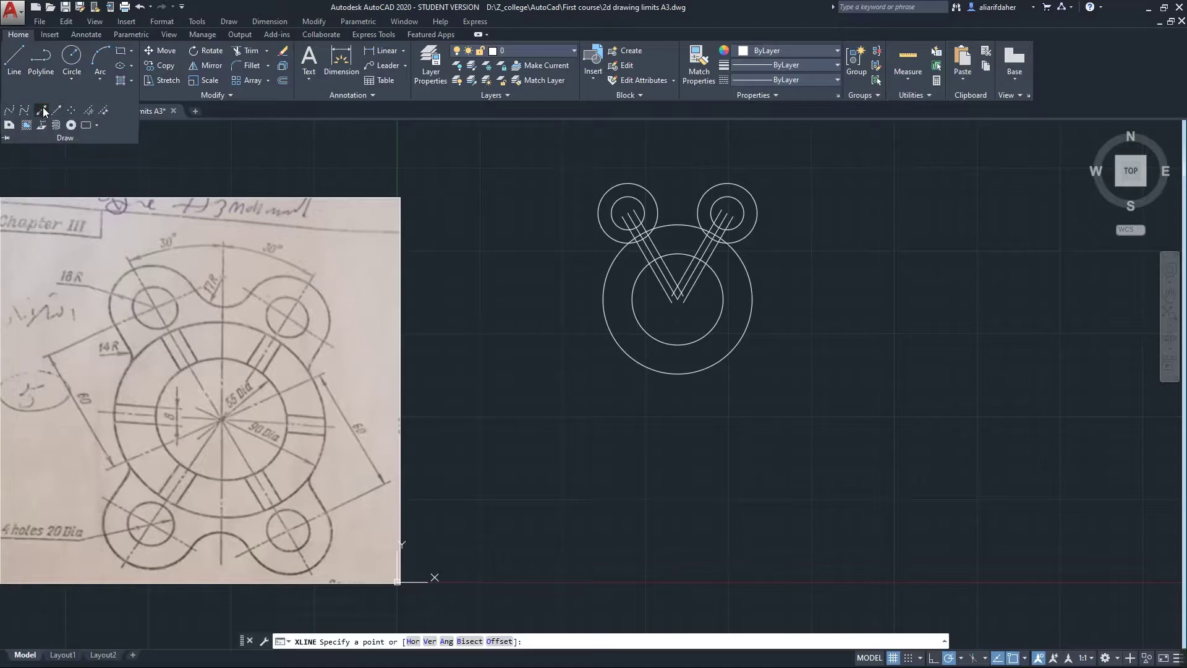
{"action": "left_click", "coordinate": [691, 295]}
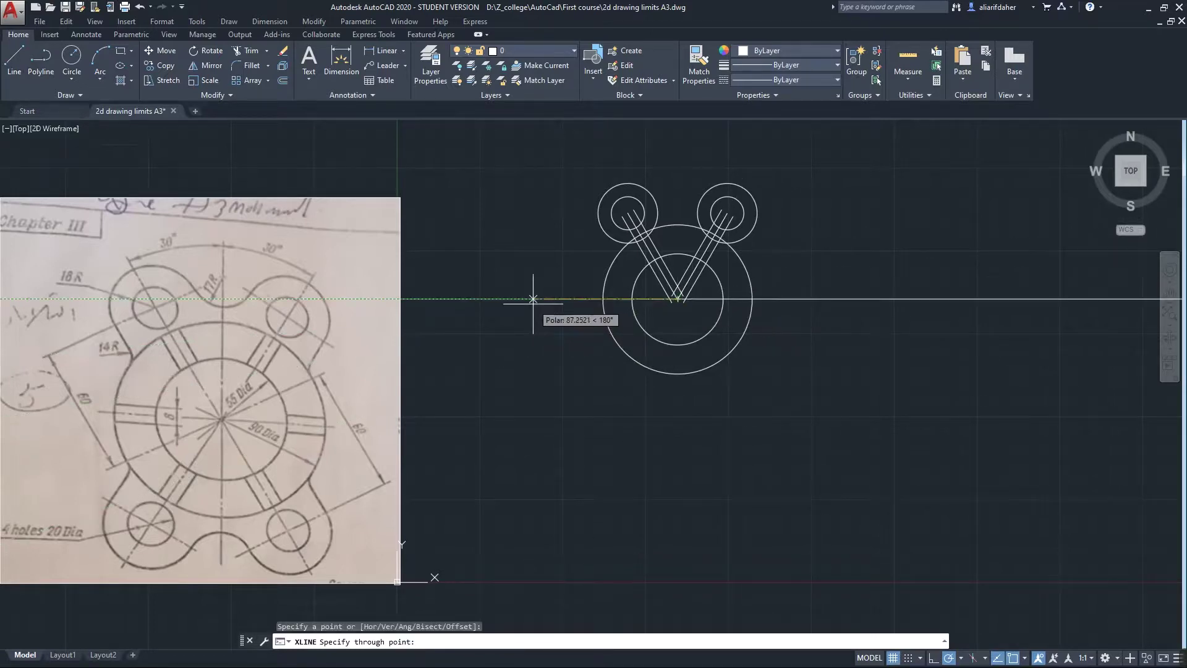
{"action": "left_click", "coordinate": [533, 299]}
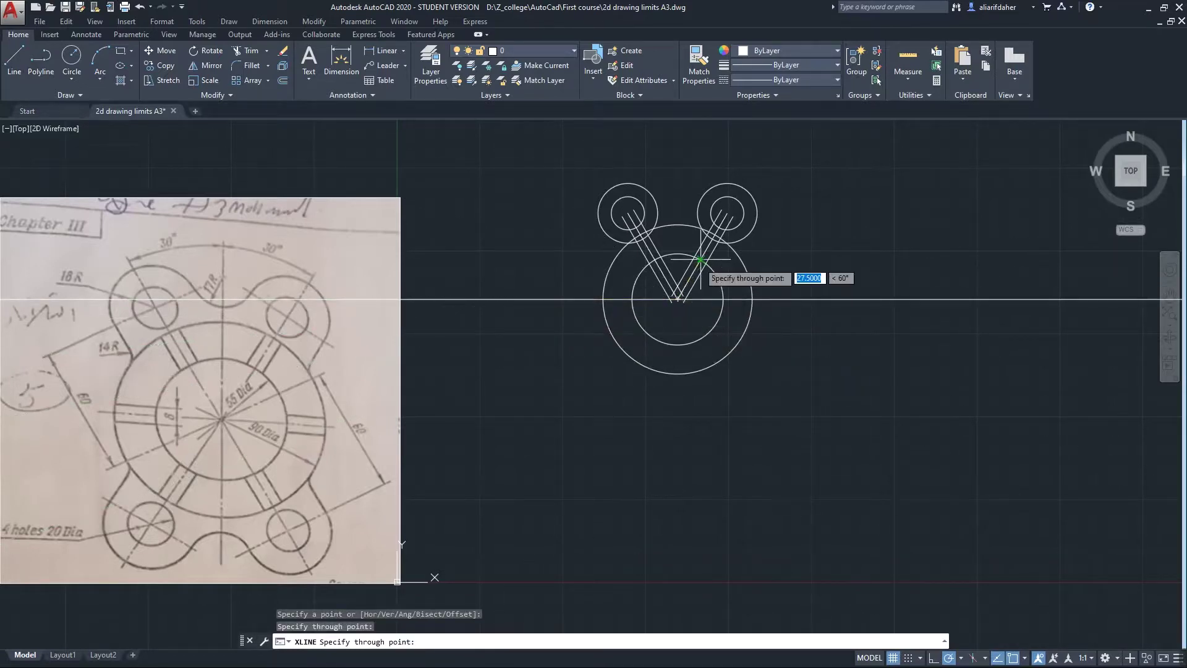
{"action": "key", "text": "Escape"}
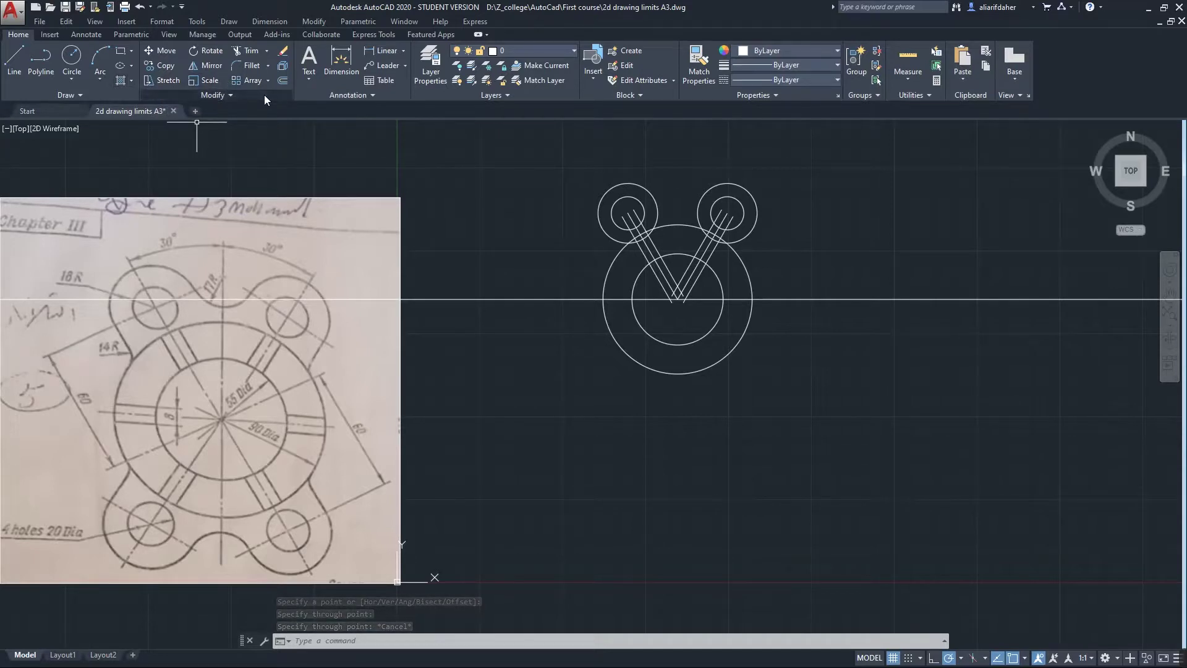
Offset the horizontal construction line by 4 units both above and below
{"action": "left_click", "coordinate": [284, 79]}
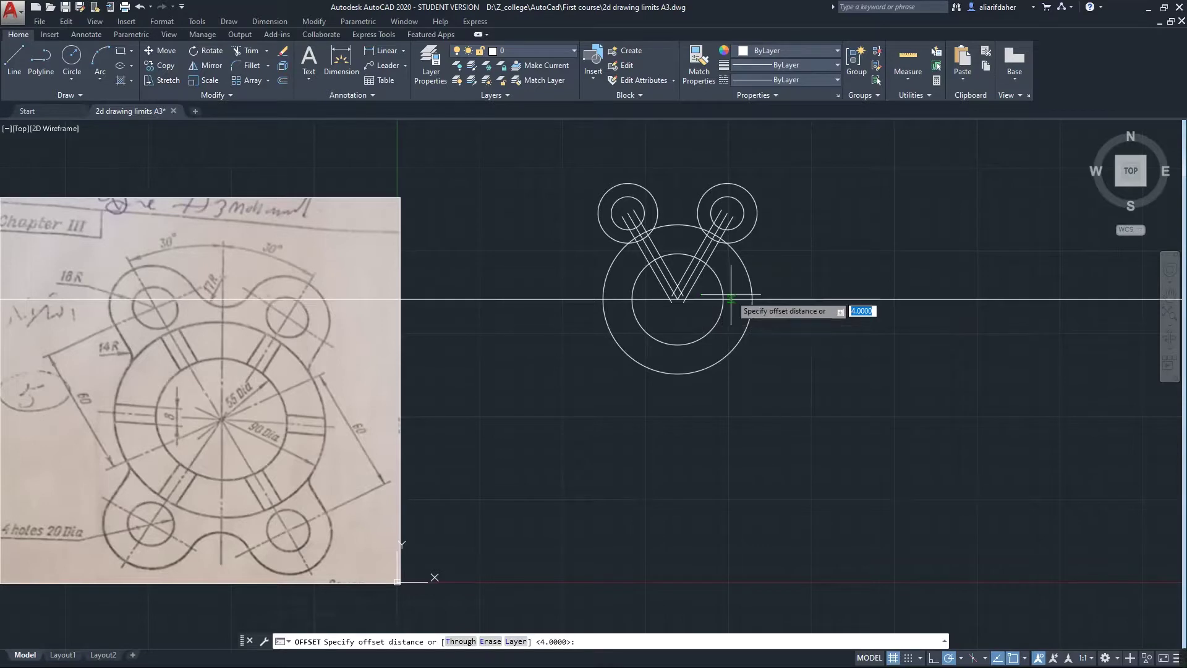
{"action": "key", "text": "Return"}
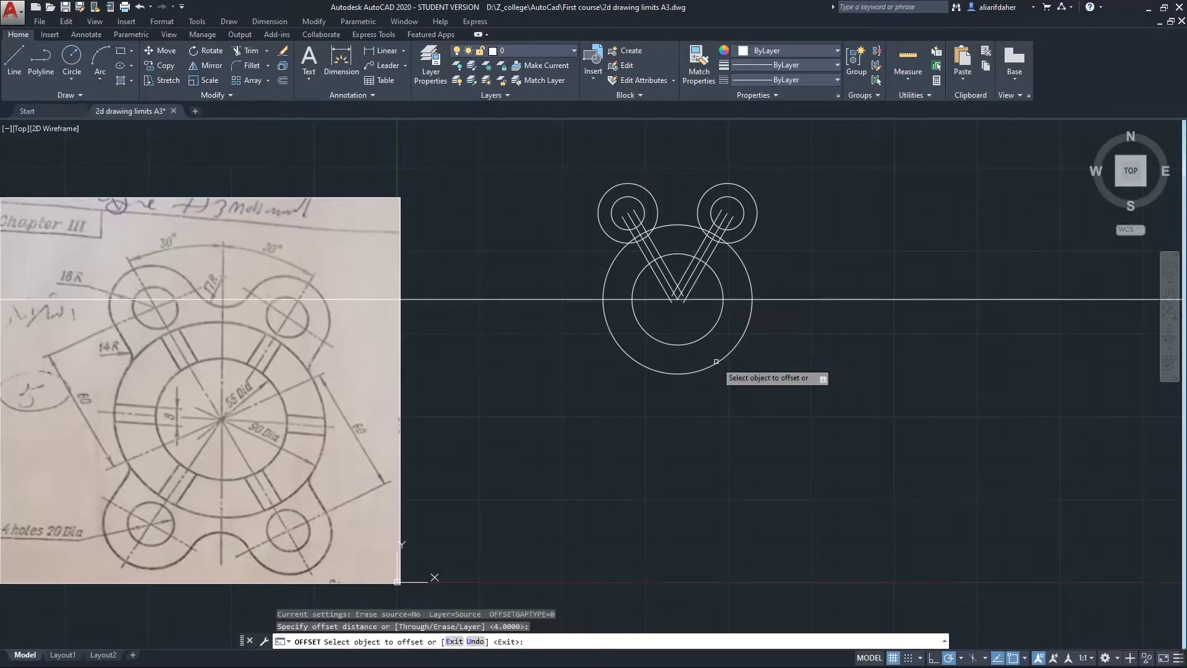
{"action": "left_click", "coordinate": [702, 299]}
{"action": "left_click", "coordinate": [703, 309]}
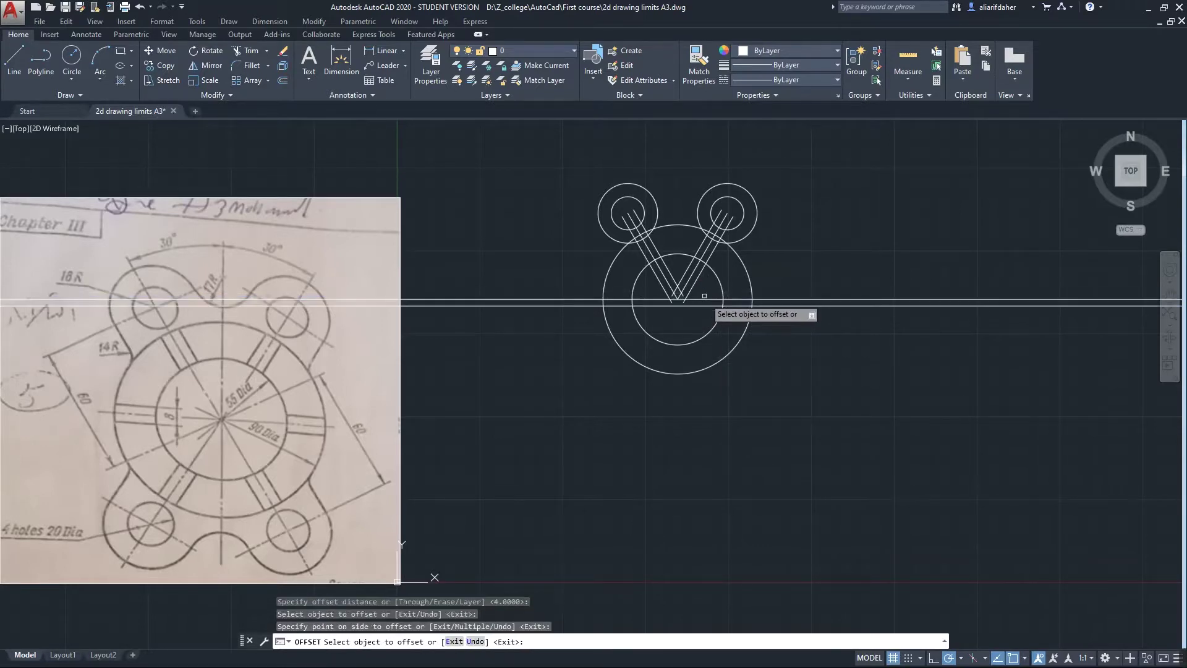
{"action": "left_click", "coordinate": [705, 300]}
{"action": "left_click", "coordinate": [706, 291]}
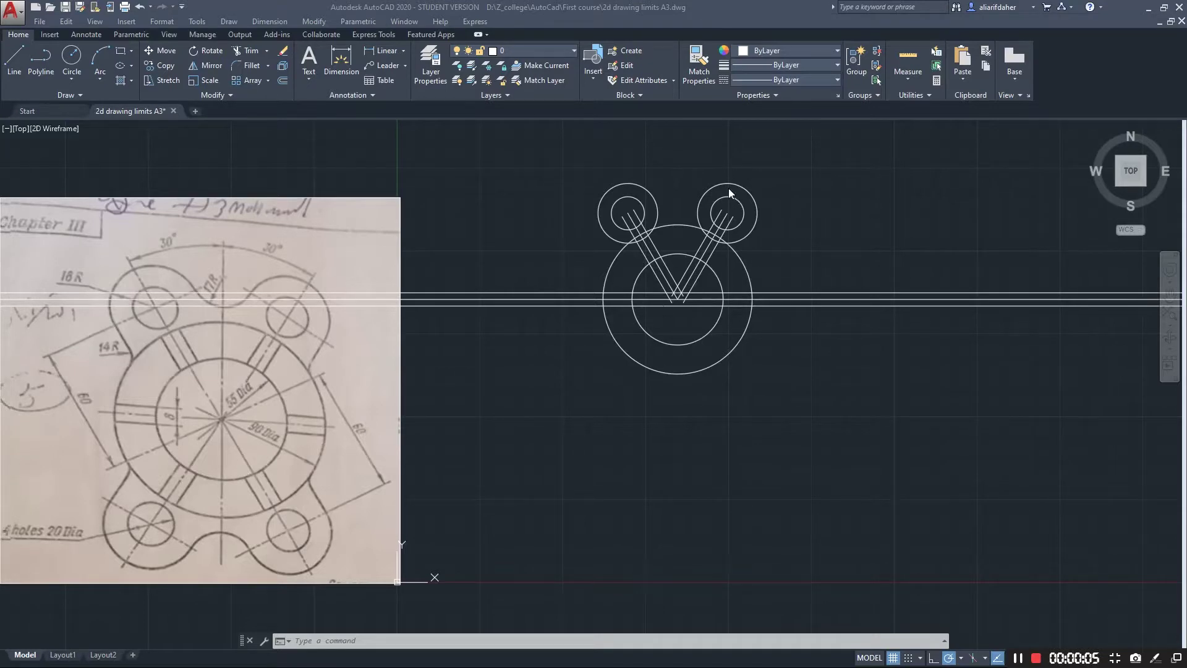
Draw a circle of radius 14 tangent to the right lobe circle and the largest central circle
{"action": "mouse_move", "coordinate": [742, 285]}
{"action": "middle_mouse_down"}
{"action": "mouse_move", "coordinate": [797, 283]}
{"action": "mouse_move", "coordinate": [770, 290]}
{"action": "middle_mouse_up"}
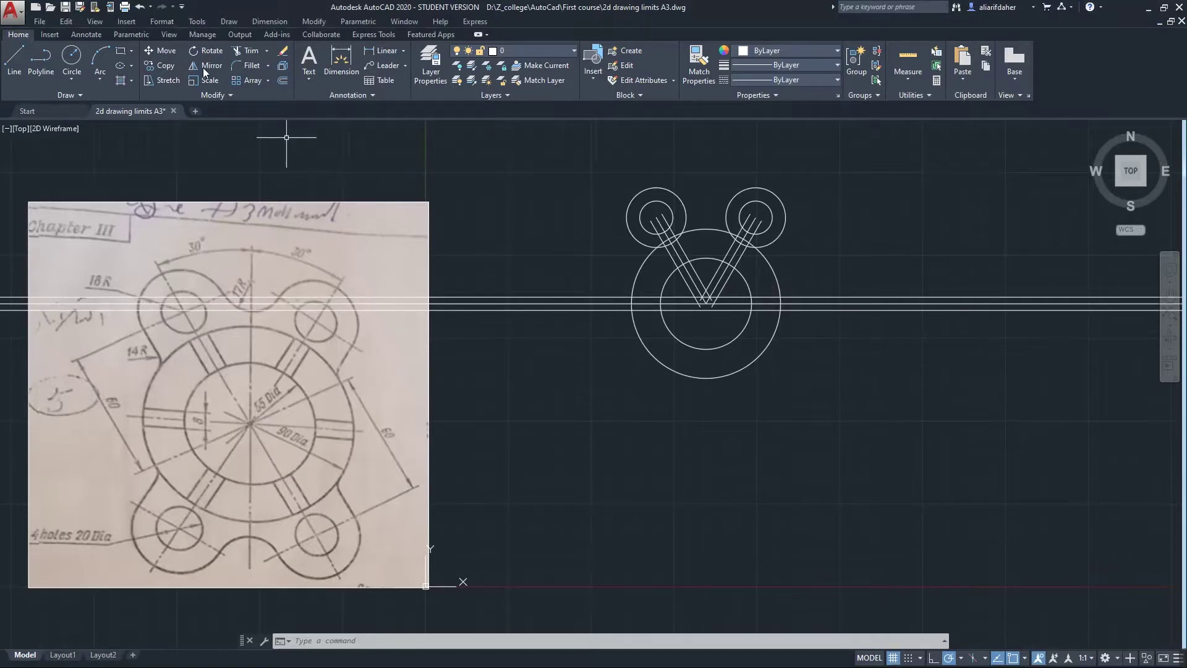
{"action": "left_click", "coordinate": [66, 85]}
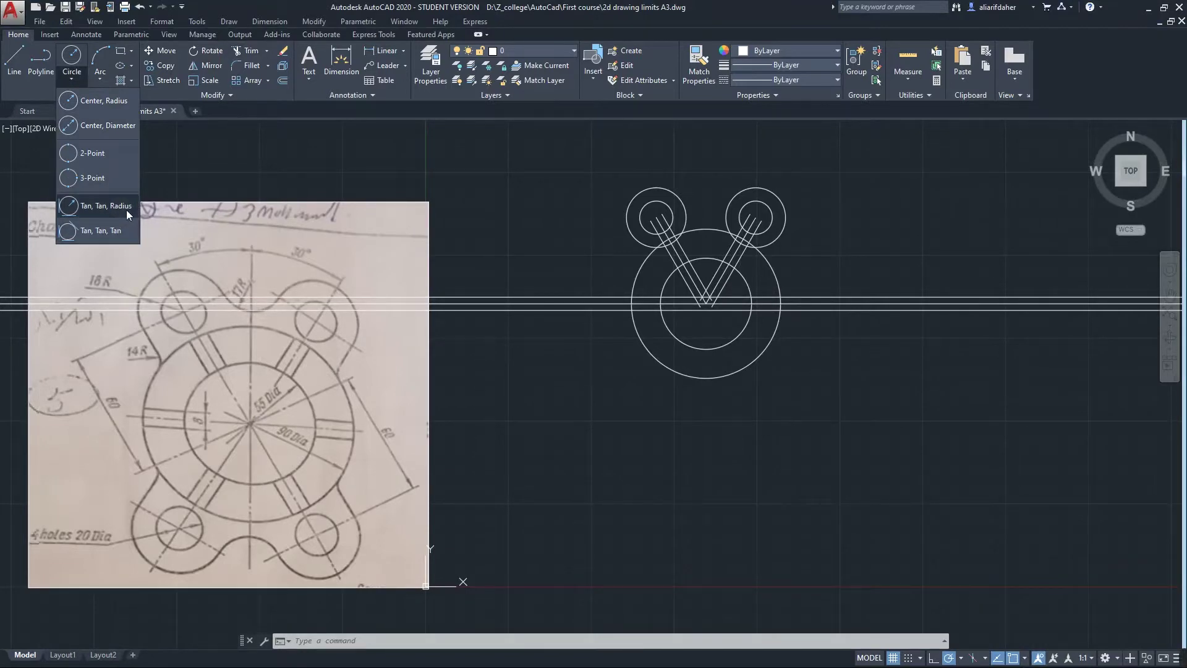
{"action": "left_click", "coordinate": [109, 207]}
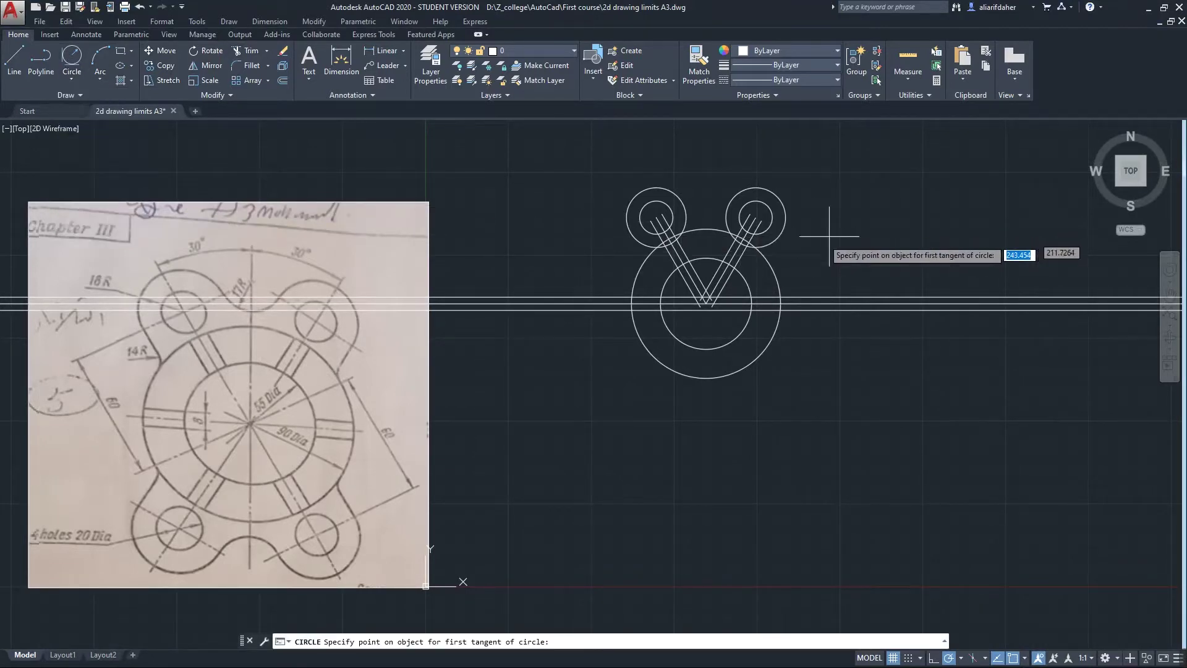
{"action": "left_click", "coordinate": [755, 236]}
{"action": "left_click", "coordinate": [772, 269]}
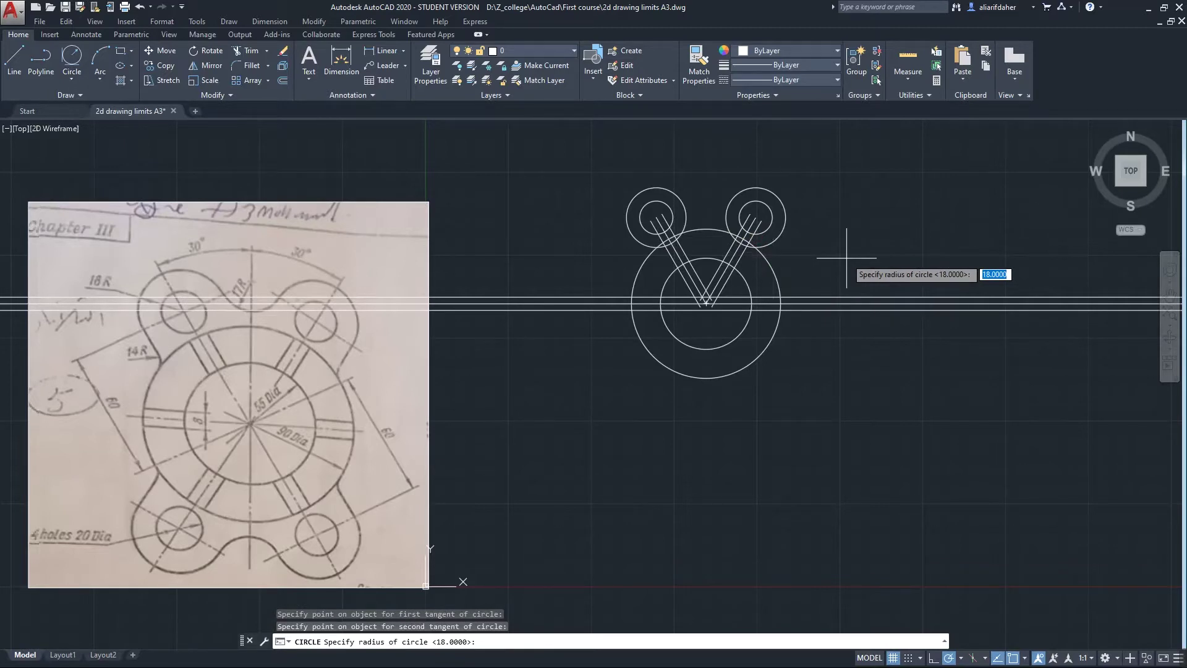
{"action": "type", "text": "14"}
{"action": "key", "text": "Return"}
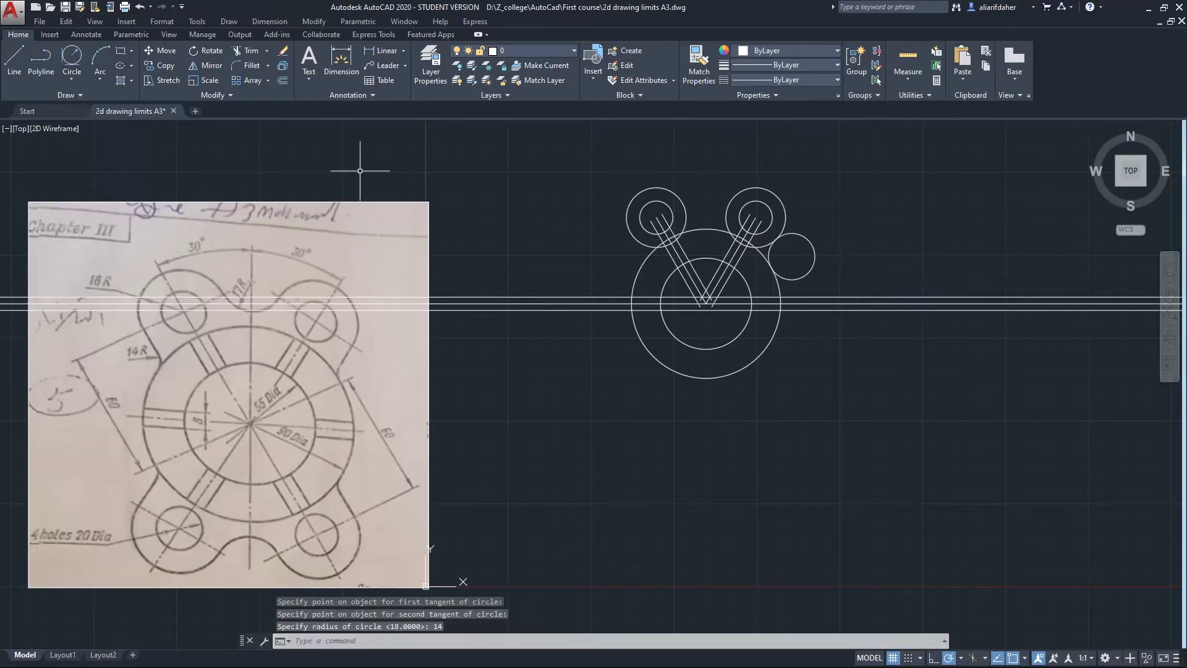
{"action": "right_click", "coordinate": [498, 187]}
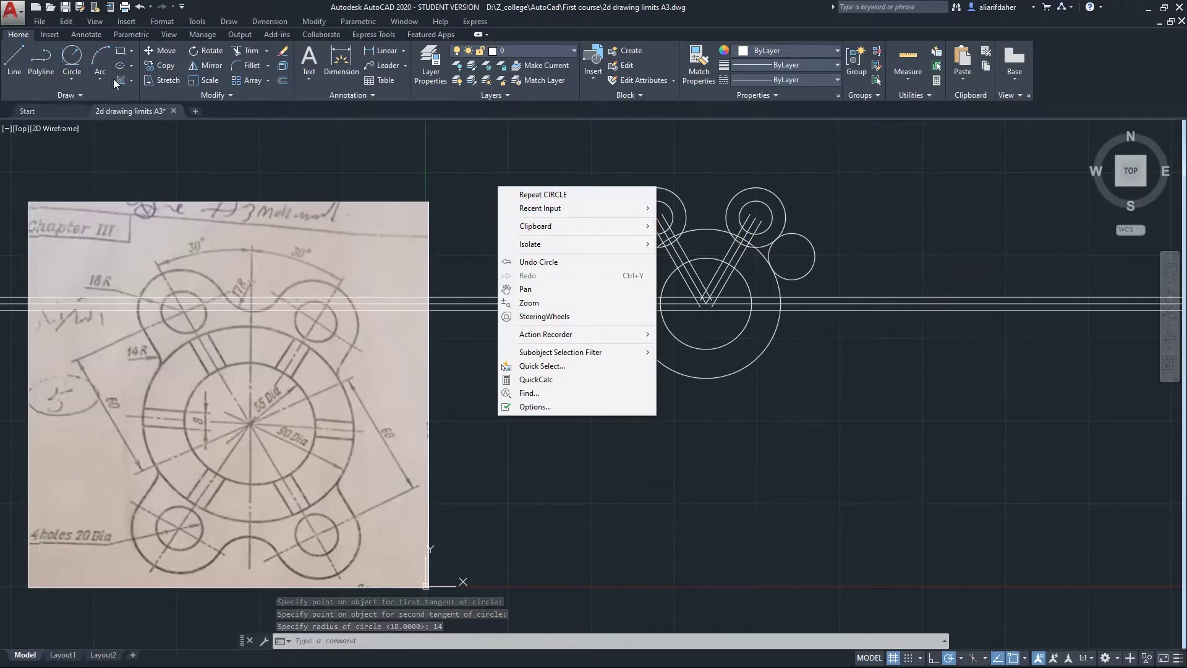
Draw a circle of radius 17 tangent to both upper lobe circles, in the gap between them
{"action": "left_click", "coordinate": [76, 77]}
{"action": "left_click", "coordinate": [76, 77]}
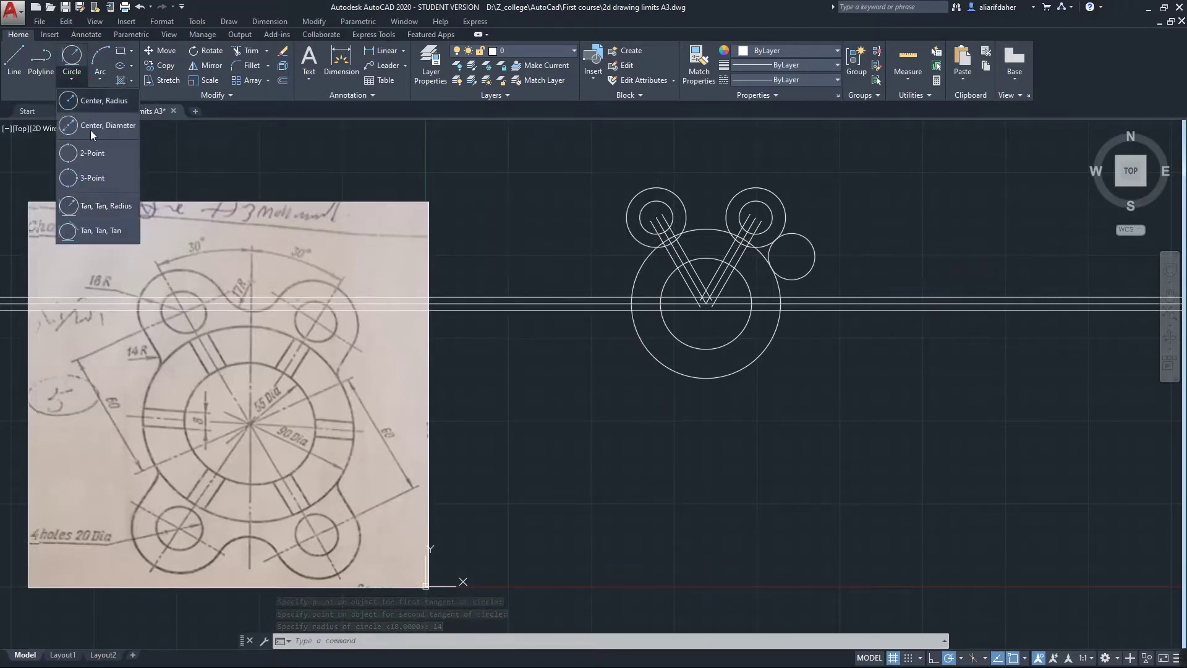
{"action": "left_click", "coordinate": [103, 199]}
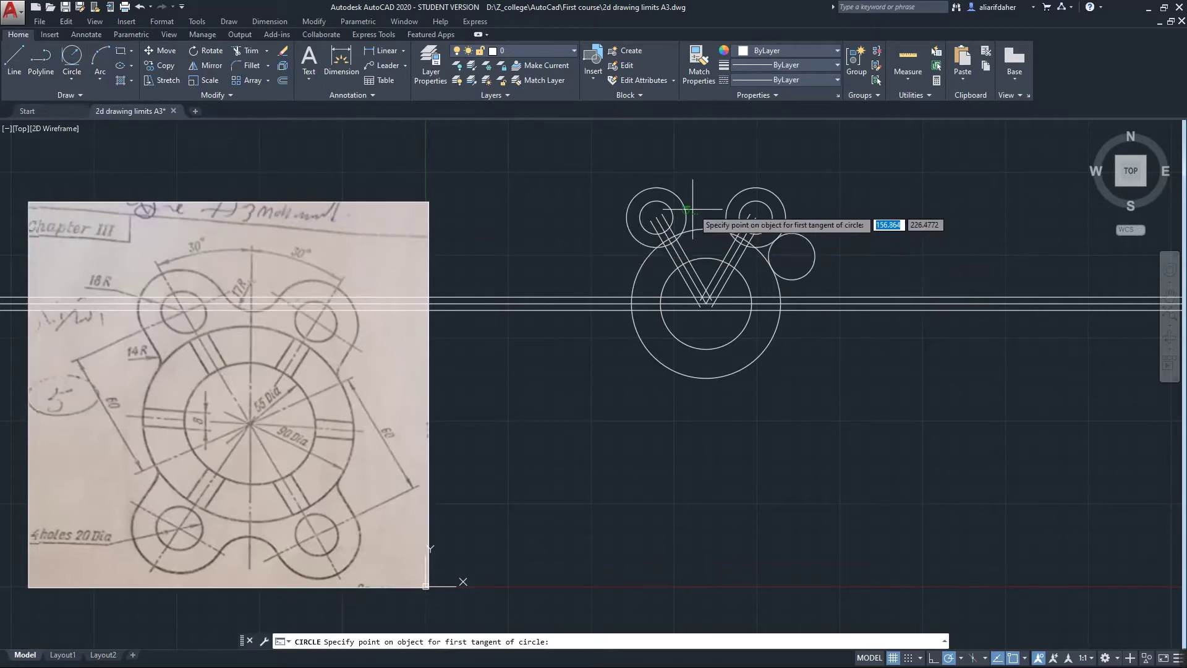
{"action": "left_click", "coordinate": [726, 213]}
{"action": "left_click", "coordinate": [684, 204]}
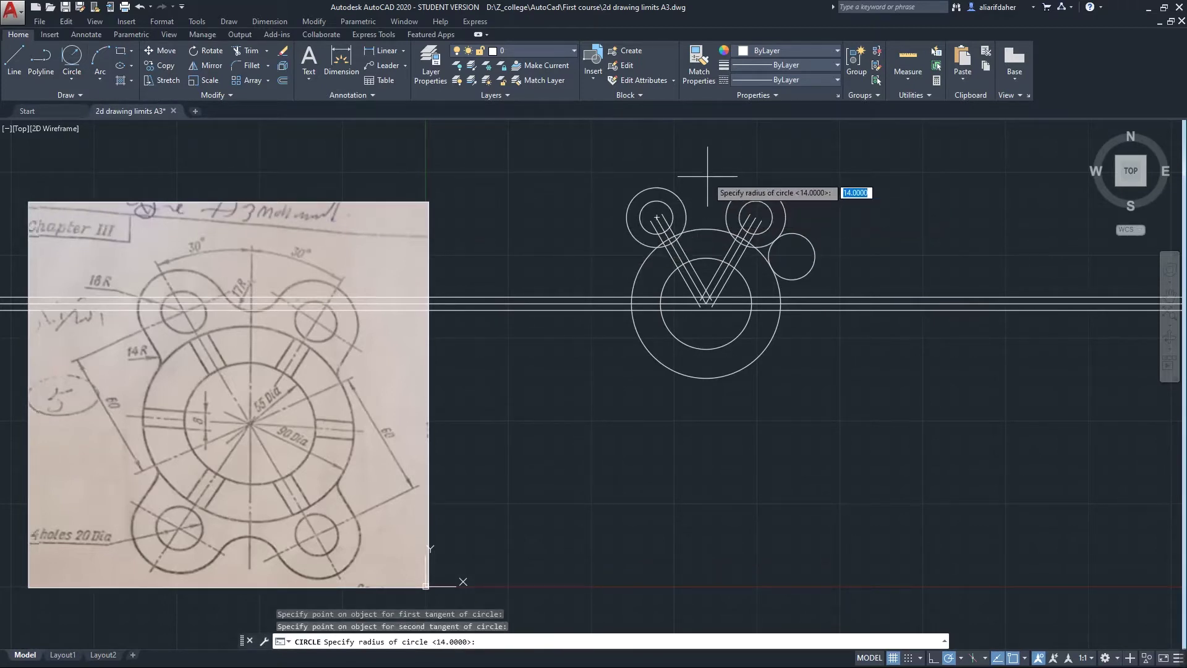
{"action": "type", "text": "17"}
{"action": "key", "text": "Return"}
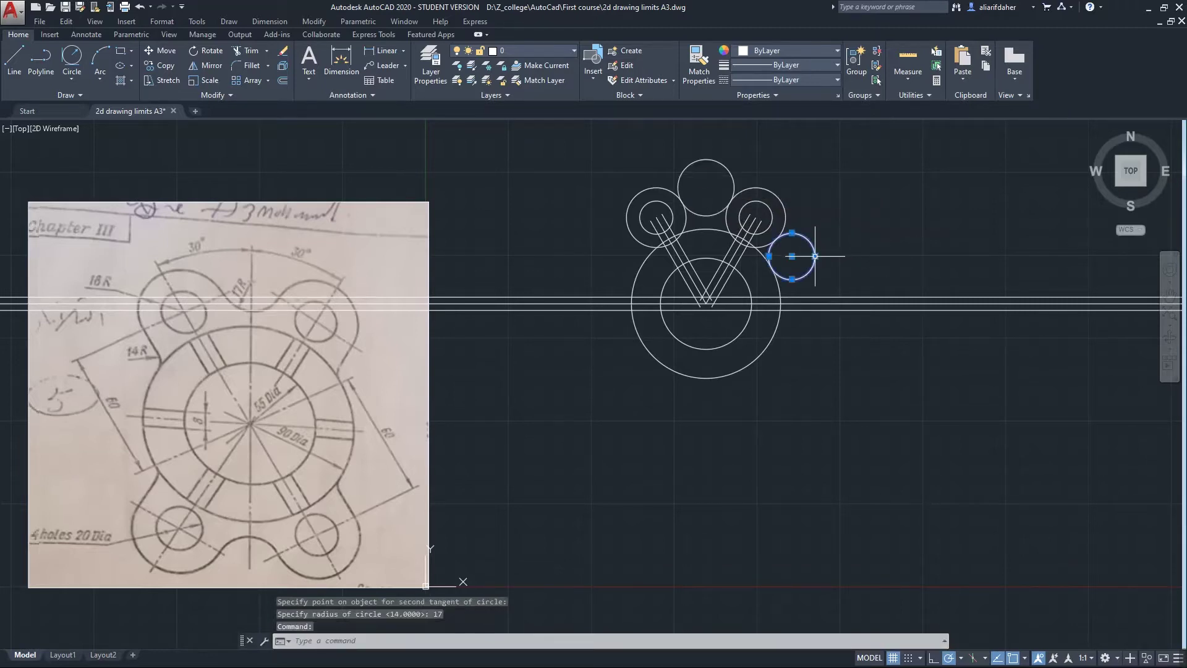
Mirror the 14-radius tangent circle about the vertical axis through the common centre, keeping the original
{"action": "left_click", "coordinate": [816, 256]}
{"action": "left_click", "coordinate": [208, 64]}
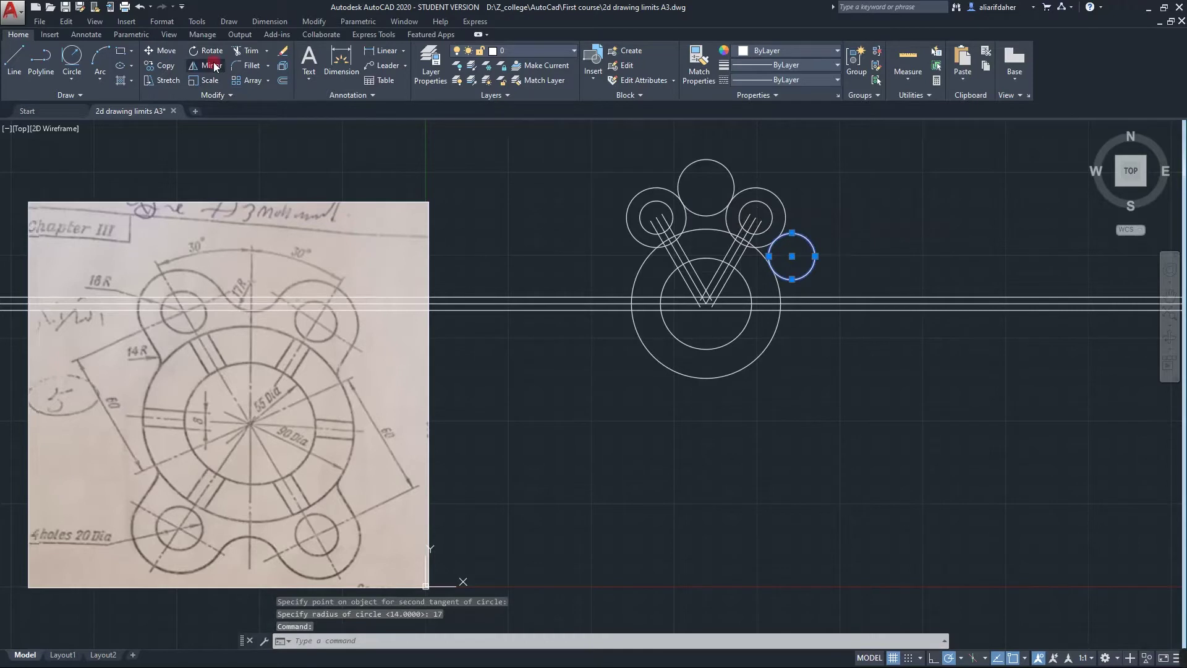
{"action": "left_click", "coordinate": [706, 303]}
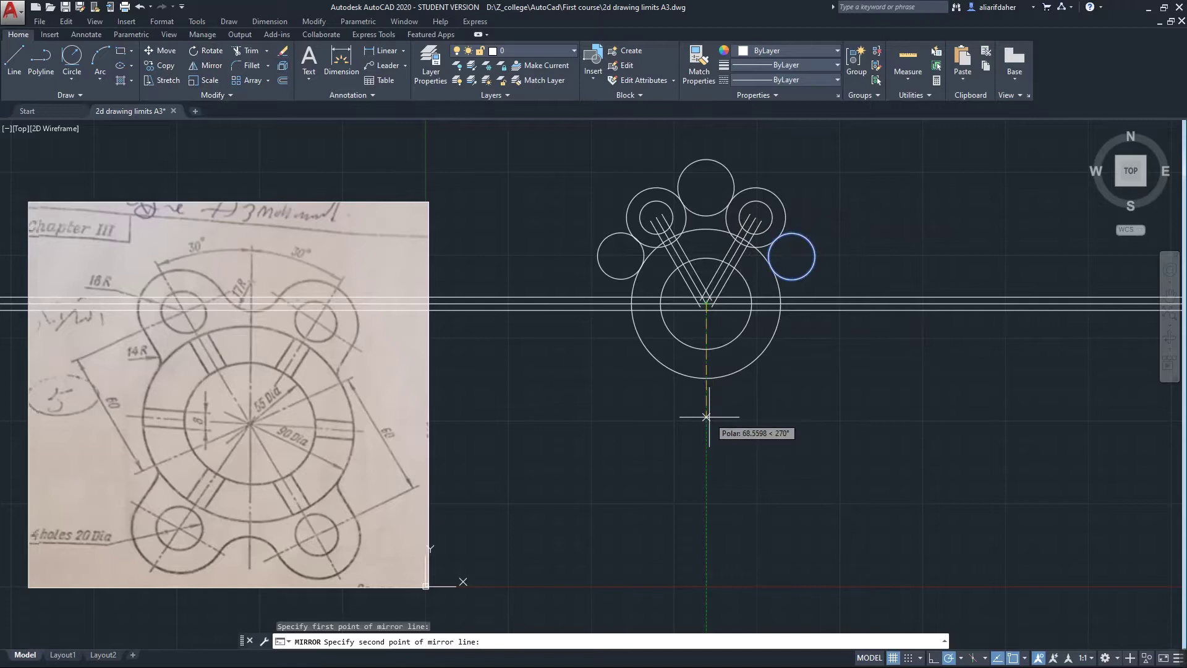
{"action": "left_click", "coordinate": [706, 417]}
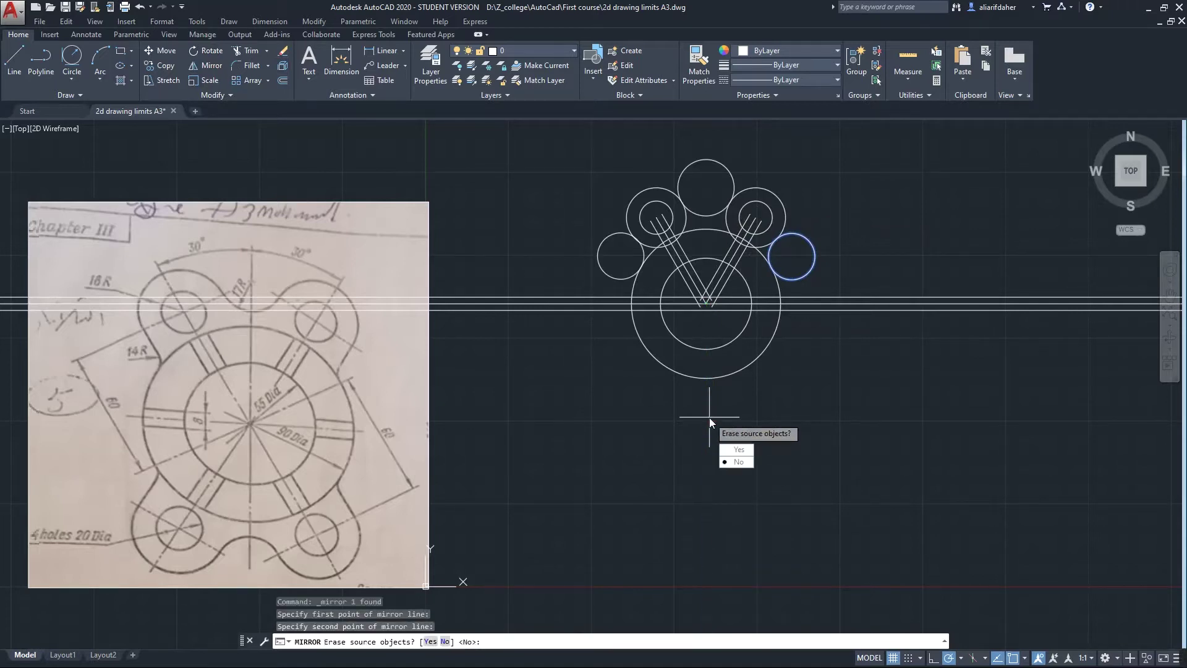
{"action": "left_click", "coordinate": [736, 461]}
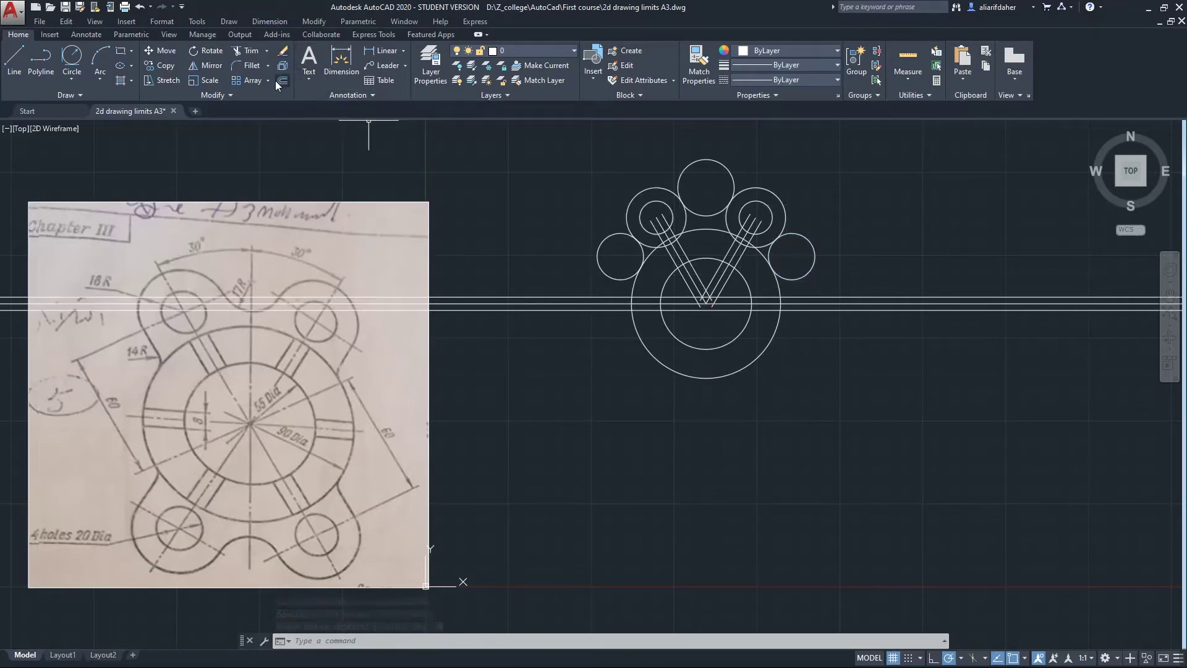
Trim the tangent circles down to their fillet arcs and cut the horizontal lines off outside the largest central circle
{"action": "left_click", "coordinate": [250, 50]}
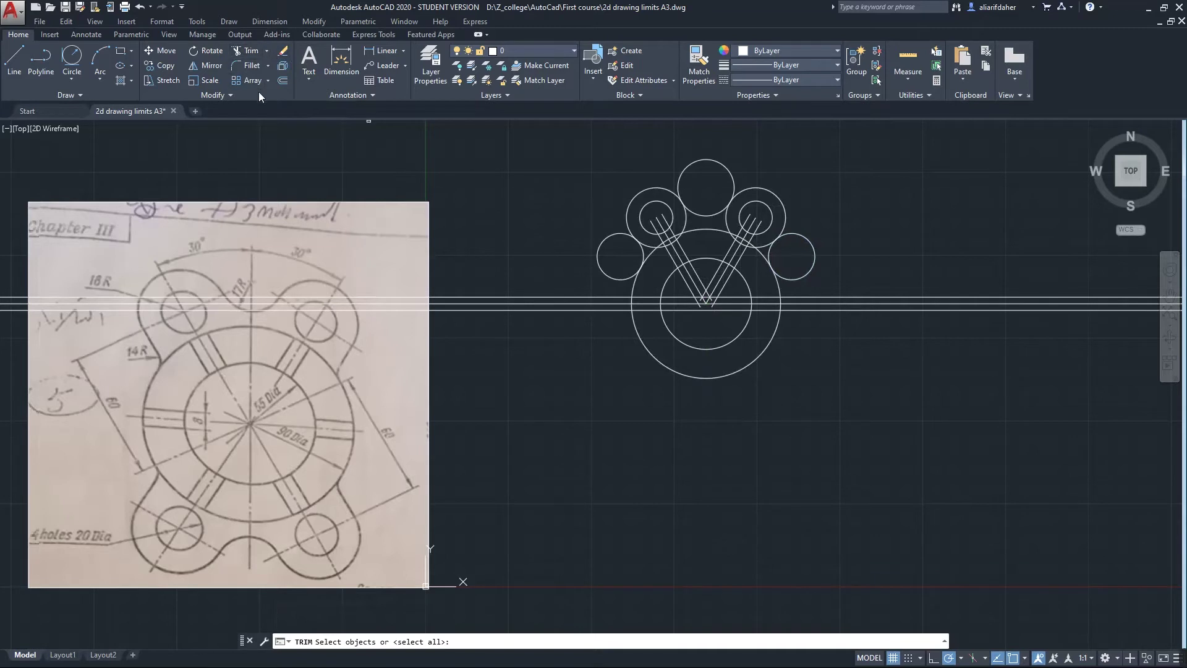
{"action": "key", "text": "Return"}
{"action": "left_click", "coordinate": [817, 212]}
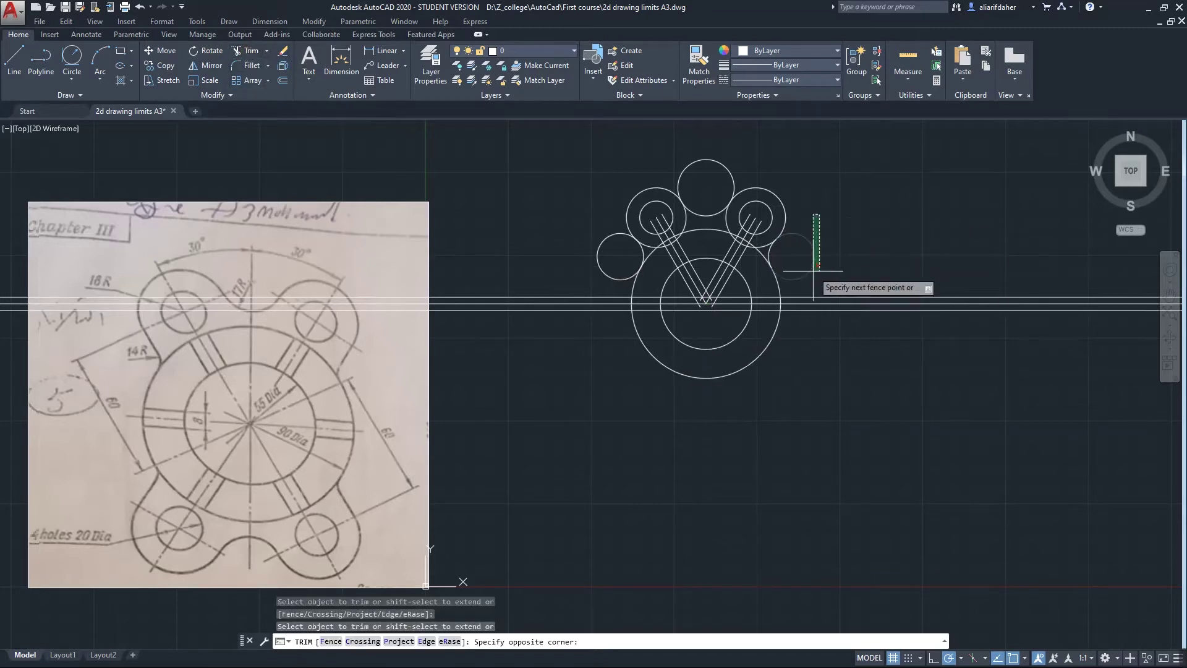
{"action": "left_click", "coordinate": [754, 336]}
{"action": "left_click", "coordinate": [10, 357]}
{"action": "left_click", "coordinate": [350, 368]}
{"action": "left_click", "coordinate": [451, 278]}
{"action": "left_click", "coordinate": [808, 273]}
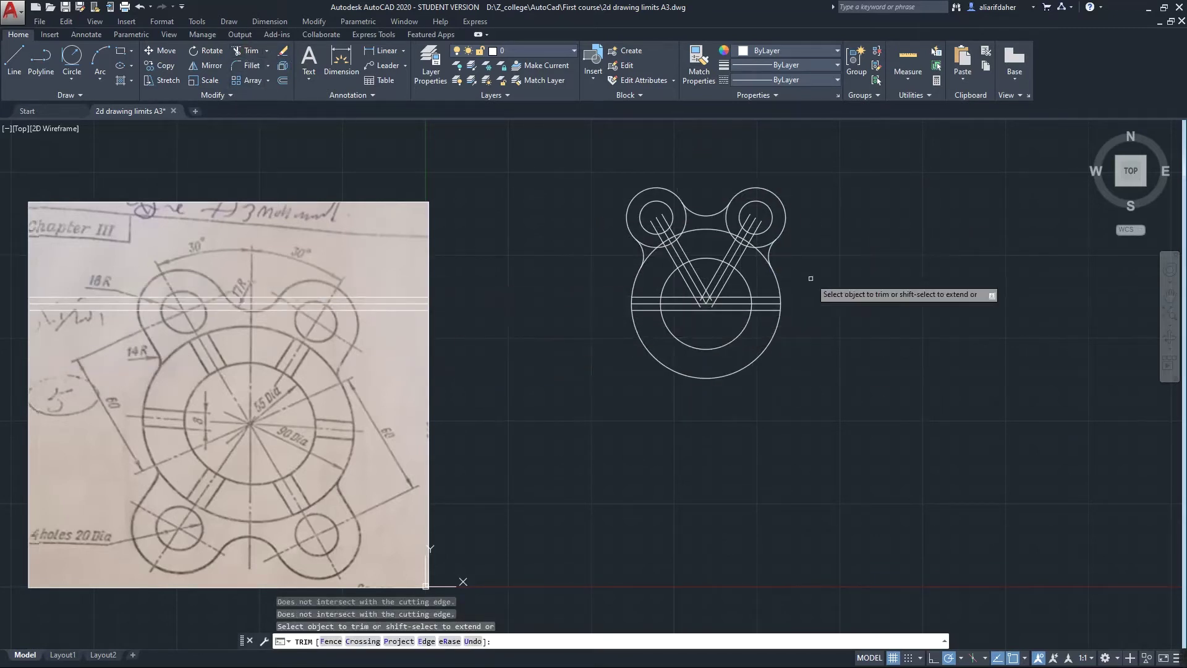
Trim the slanted slot lines of both lobes back to the largest central circle
{"action": "left_click", "coordinate": [730, 325]}
{"action": "scroll", "coordinate": [742, 217], "scroll_direction": "up", "scroll_amount": 5}
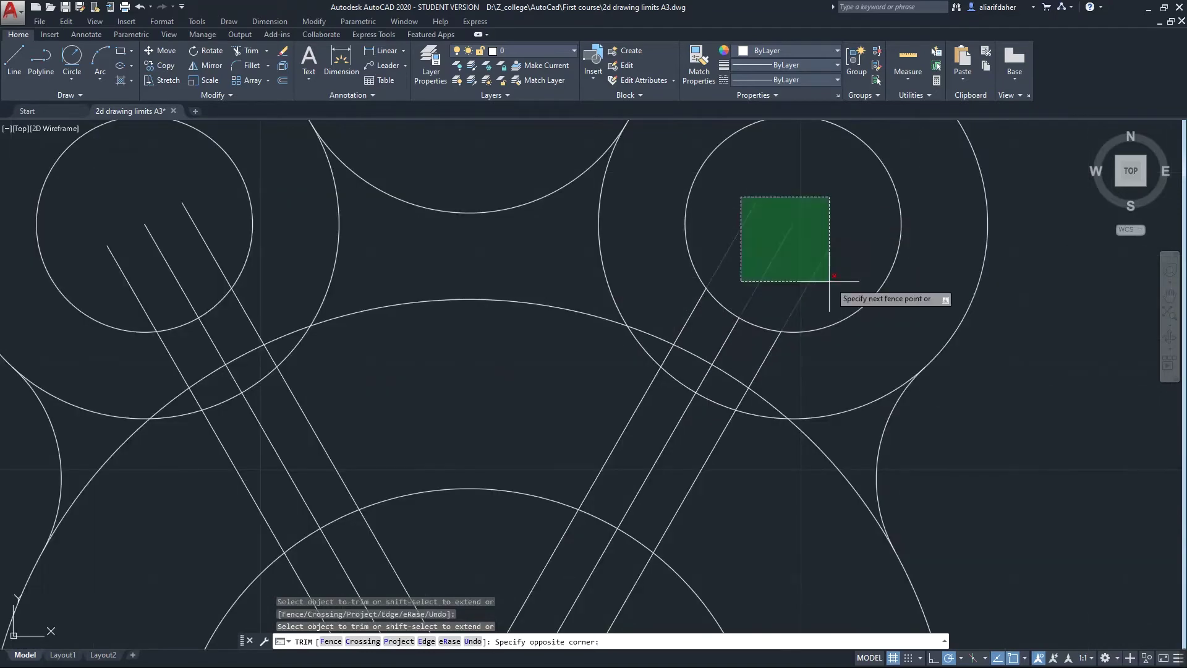
{"action": "left_click", "coordinate": [542, 271]}
{"action": "left_click", "coordinate": [146, 371]}
{"action": "left_click", "coordinate": [737, 340]}
{"action": "left_click", "coordinate": [777, 358]}
{"action": "middle_click_drag", "start_coordinate": [277, 370], "coordinate": [330, 283]}
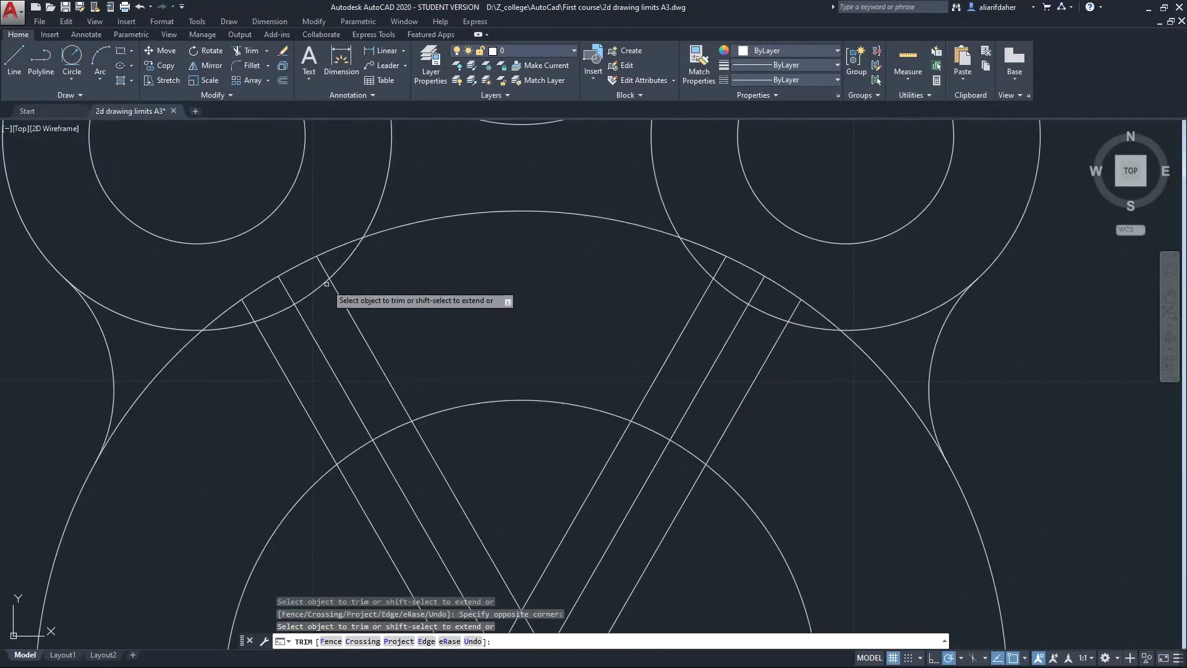
Remove the portions of both upper lobe circles that lie inside the largest central circle
{"action": "scroll", "coordinate": [322, 306], "scroll_direction": "down", "scroll_amount": 7}
{"action": "scroll", "coordinate": [433, 279], "scroll_direction": "up", "scroll_amount": 5}
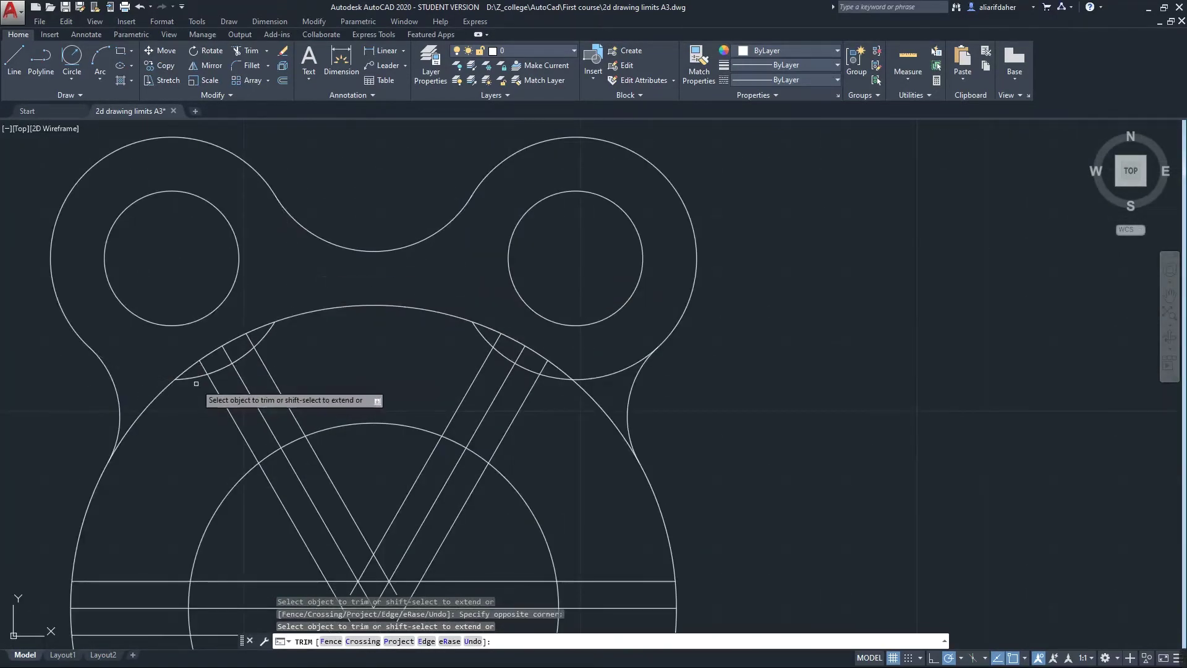
{"action": "key", "text": "Escape"}
{"action": "left_click", "coordinate": [618, 363]}
{"action": "left_click", "coordinate": [596, 403]}
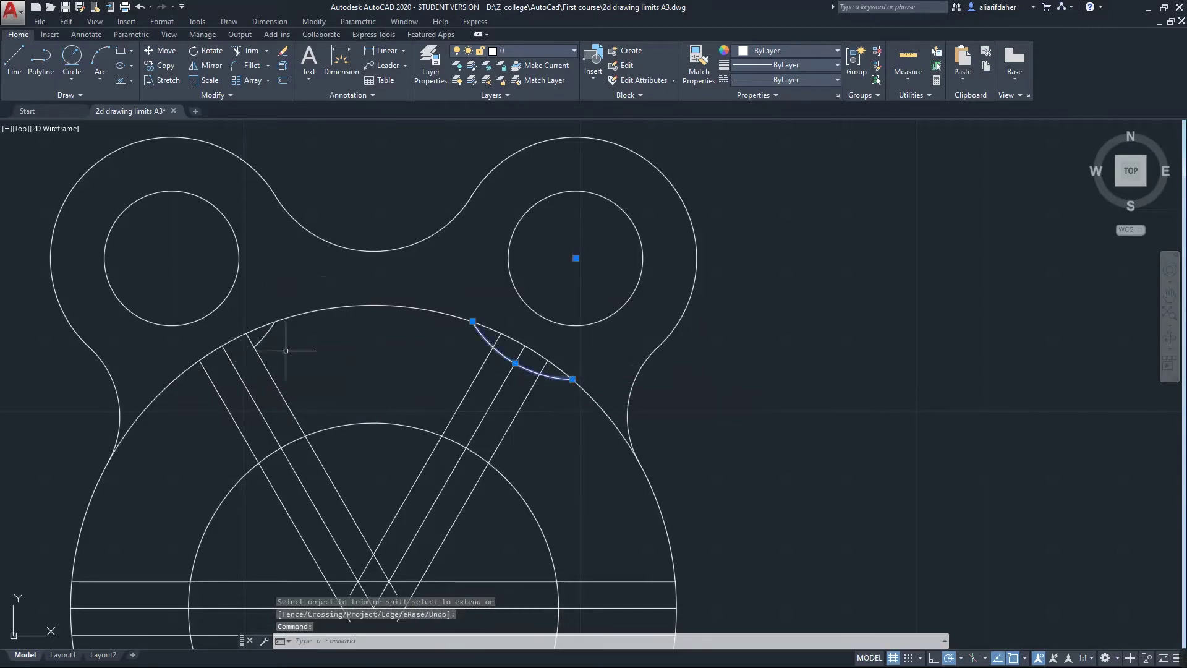
{"action": "key", "text": "Delete"}
Erase the horizontal centre line and the slanted centre lines of the two upper slots, leaving only the slot edges
{"action": "middle_click_drag", "start_coordinate": [490, 484], "coordinate": [592, 390]}
{"action": "left_click", "coordinate": [557, 512]}
{"action": "key", "text": "Delete"}
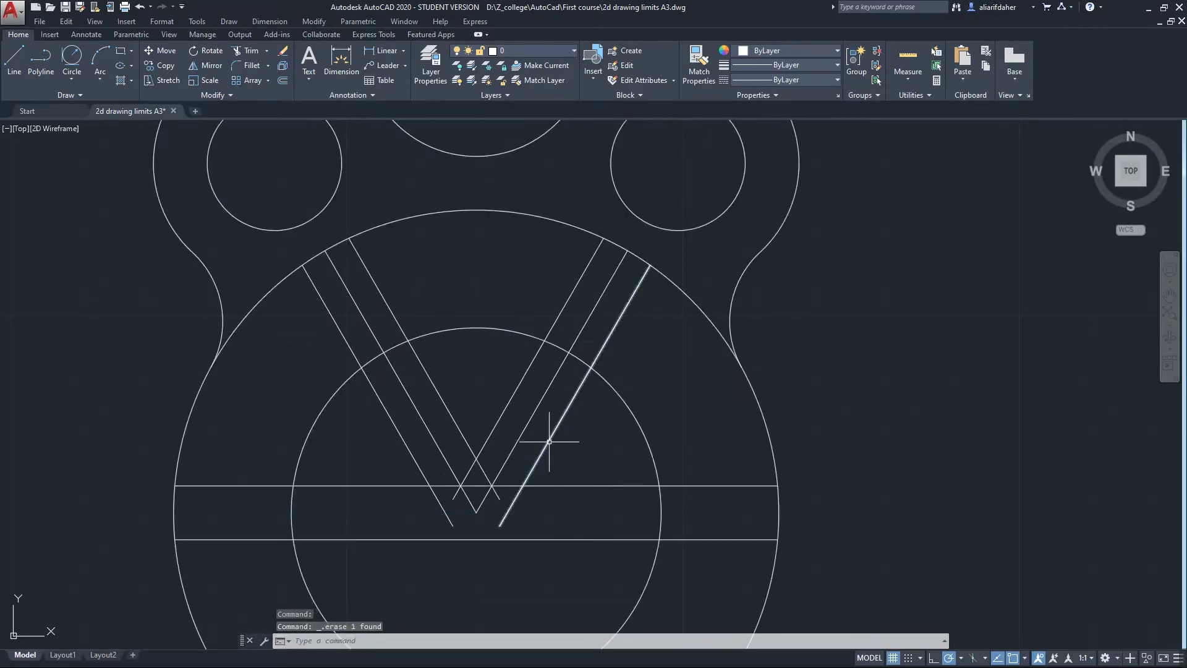
{"action": "key", "text": "Escape"}
{"action": "scroll", "coordinate": [471, 374], "scroll_direction": "down", "scroll_amount": 2}
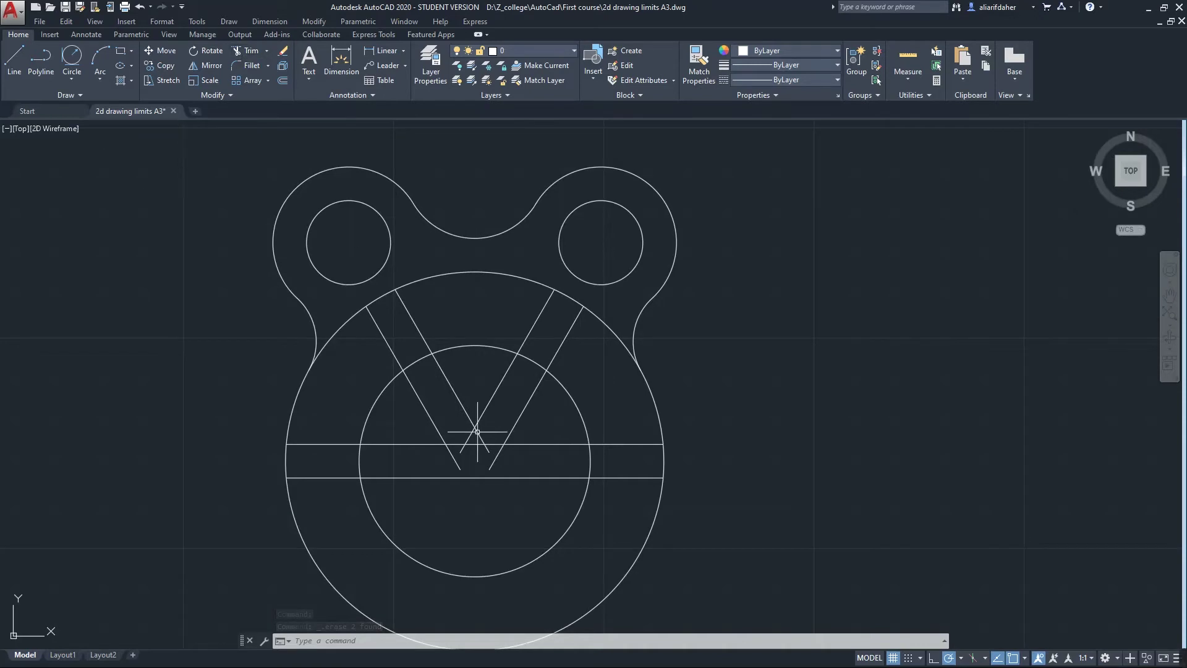
Trim the slanted slot lines inside the smaller central circle and erase their leftover stubs near the centre
{"action": "left_click", "coordinate": [544, 450]}
{"action": "left_click", "coordinate": [408, 459]}
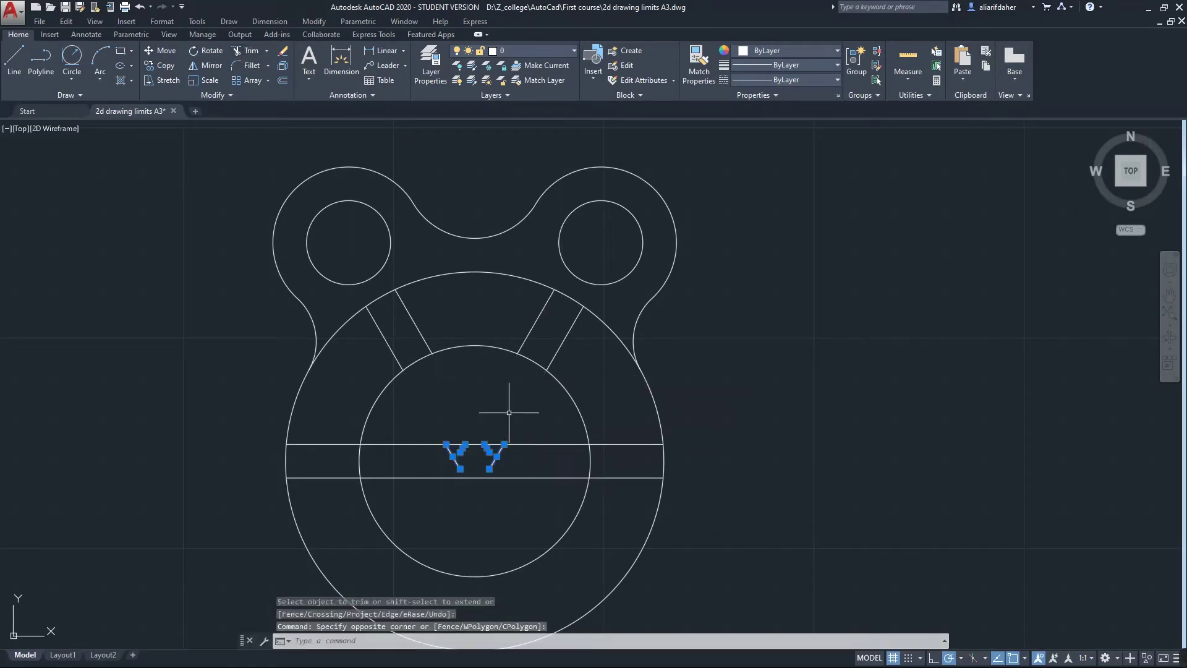
{"action": "key", "text": "Delete"}
Trim the two horizontal slot lines away inside the smaller central circle
{"action": "scroll", "coordinate": [529, 371], "scroll_direction": "down", "scroll_amount": 4}
{"action": "left_click", "coordinate": [247, 50]}
{"action": "key", "text": "Return"}
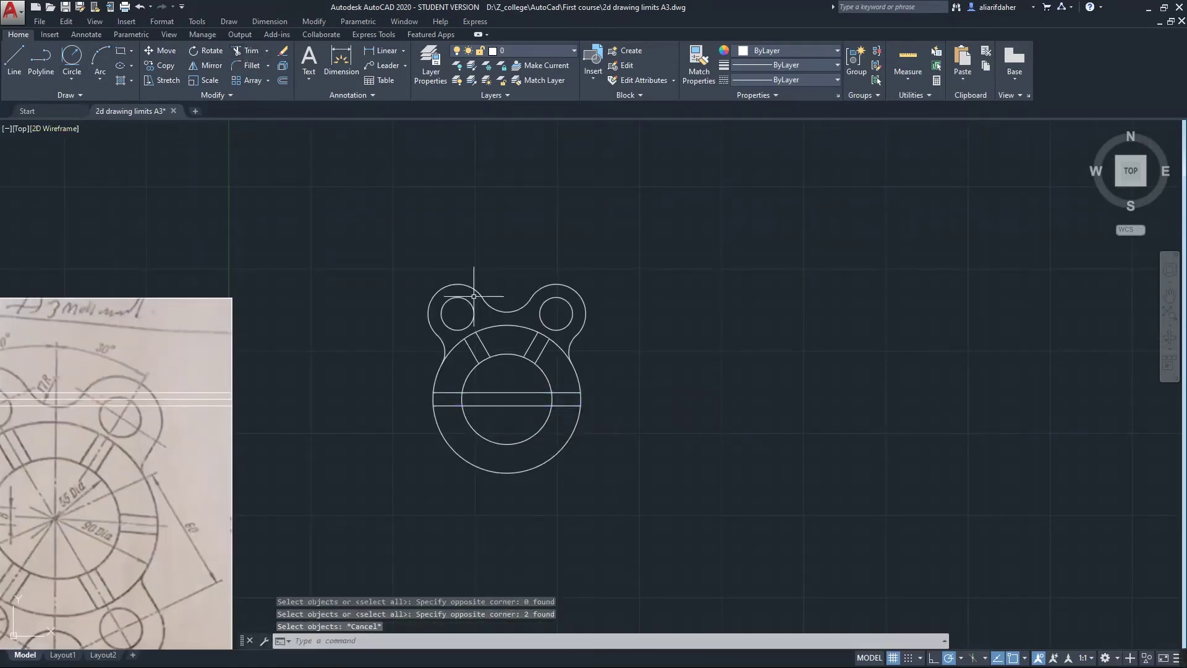
{"action": "left_click", "coordinate": [523, 420]}
{"action": "left_click", "coordinate": [524, 370]}
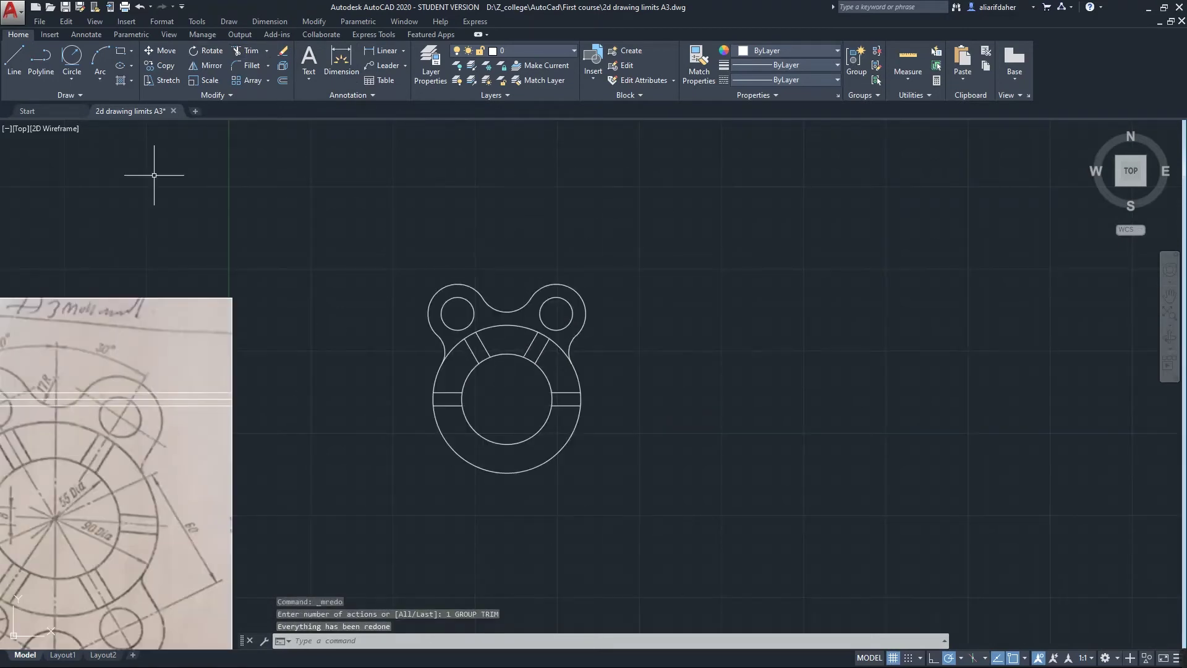
Draw a horizontal construction line through the common centre of the central circles
{"action": "key", "text": "Escape"}
{"action": "type", "text": "pl"}
{"action": "key", "text": "Return"}
{"action": "left_click", "coordinate": [67, 94]}
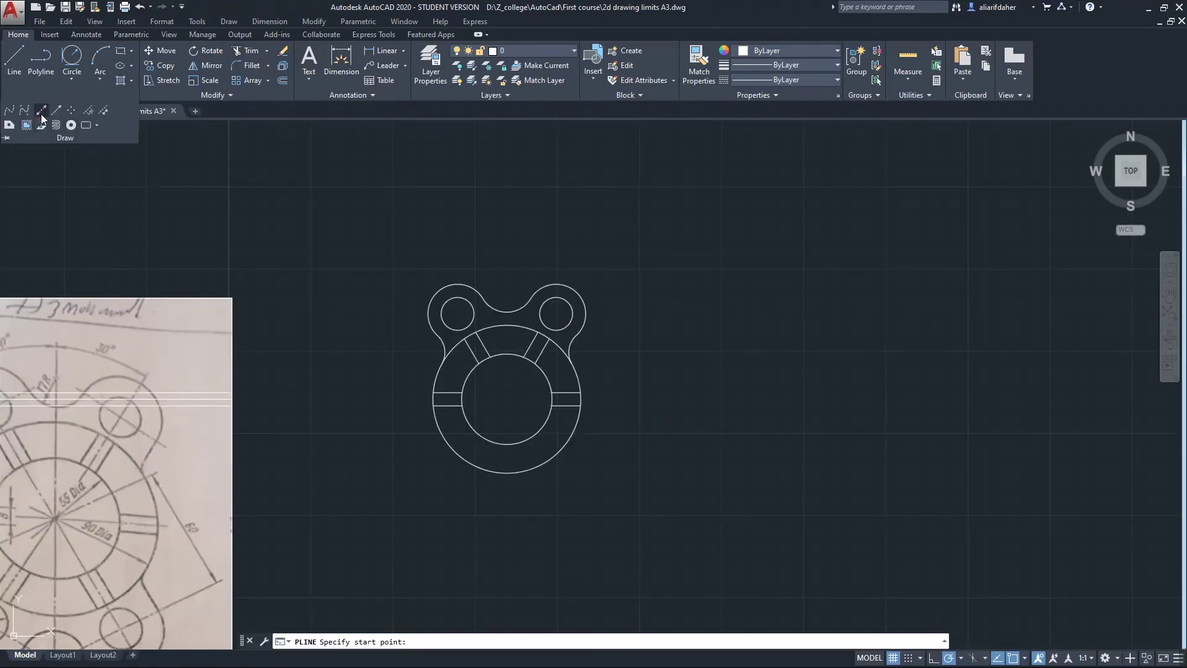
{"action": "left_click", "coordinate": [40, 111]}
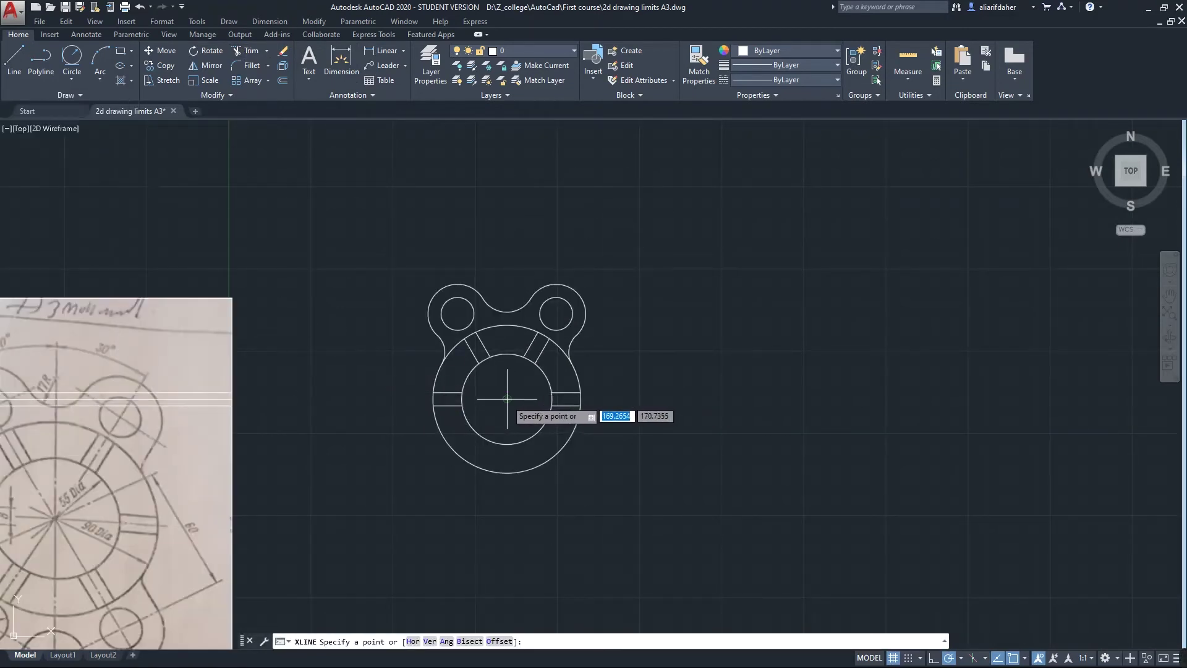
{"action": "left_click", "coordinate": [508, 399]}
{"action": "left_click", "coordinate": [529, 399]}
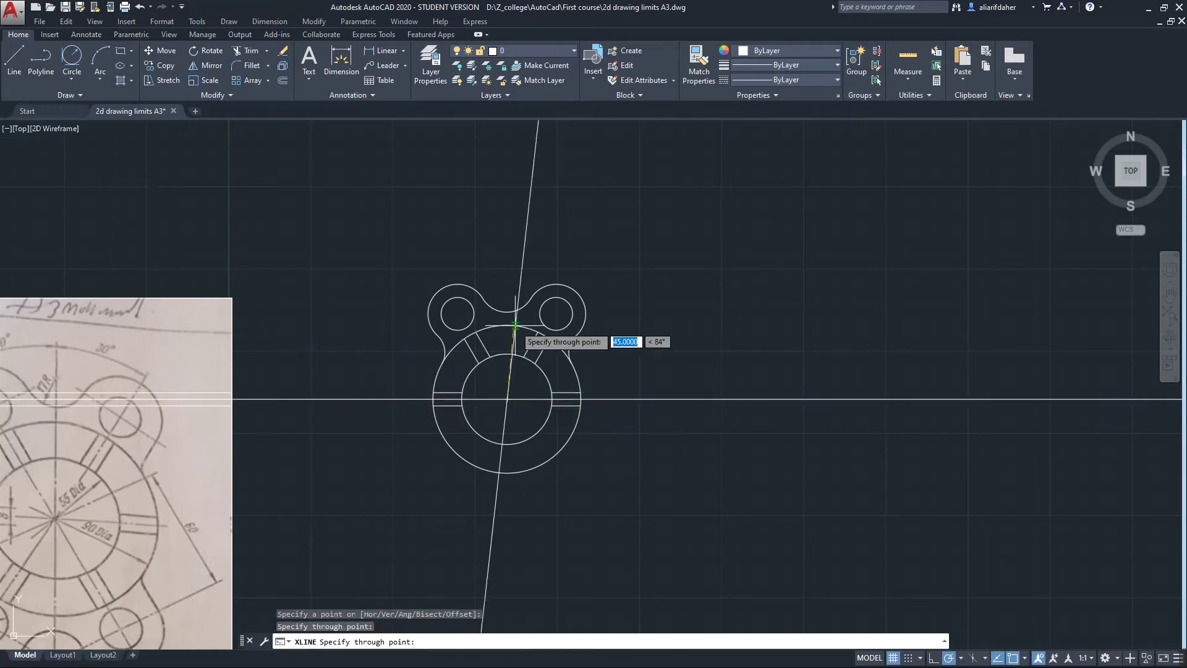
{"action": "key", "text": "Return"}
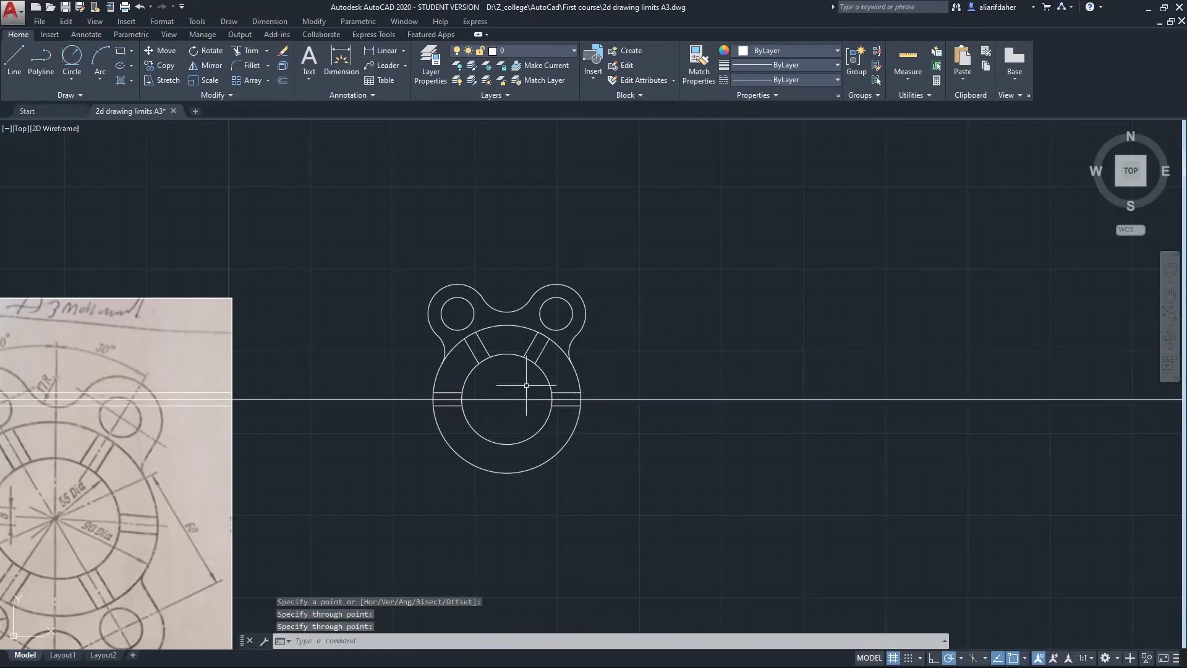
{"action": "scroll", "coordinate": [574, 411], "scroll_direction": "up", "scroll_amount": 2}
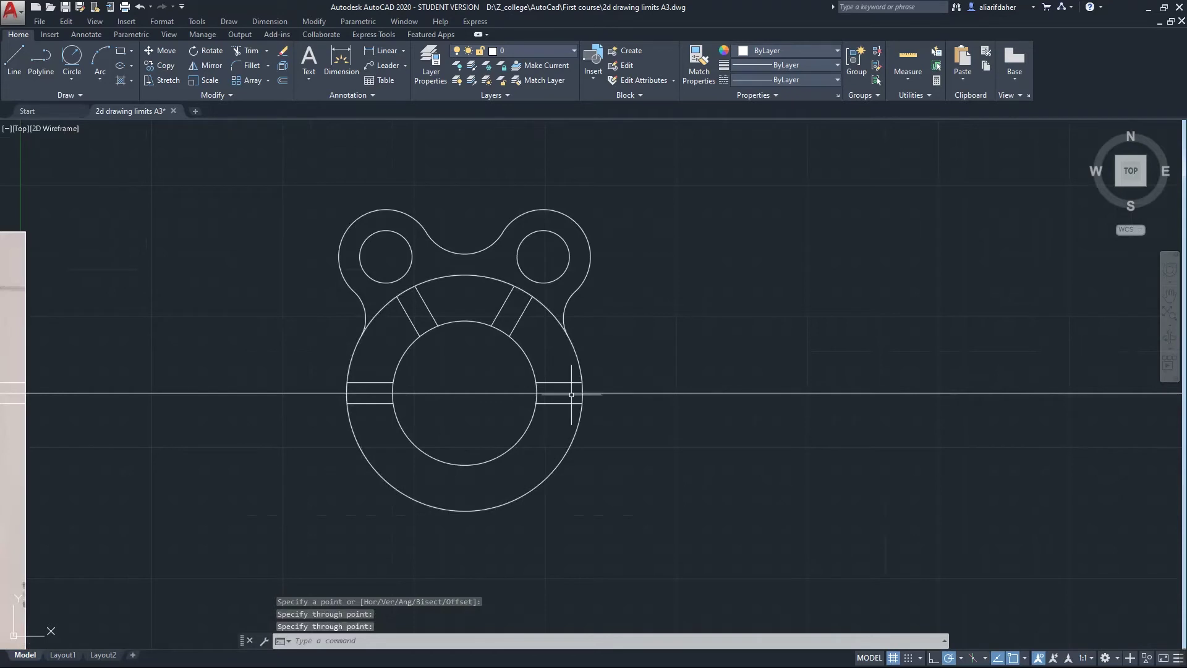
Trim the largest central circle below the construction line, along with the short smaller-circle pieces between that line and the lower slot edges
{"action": "left_click", "coordinate": [250, 54]}
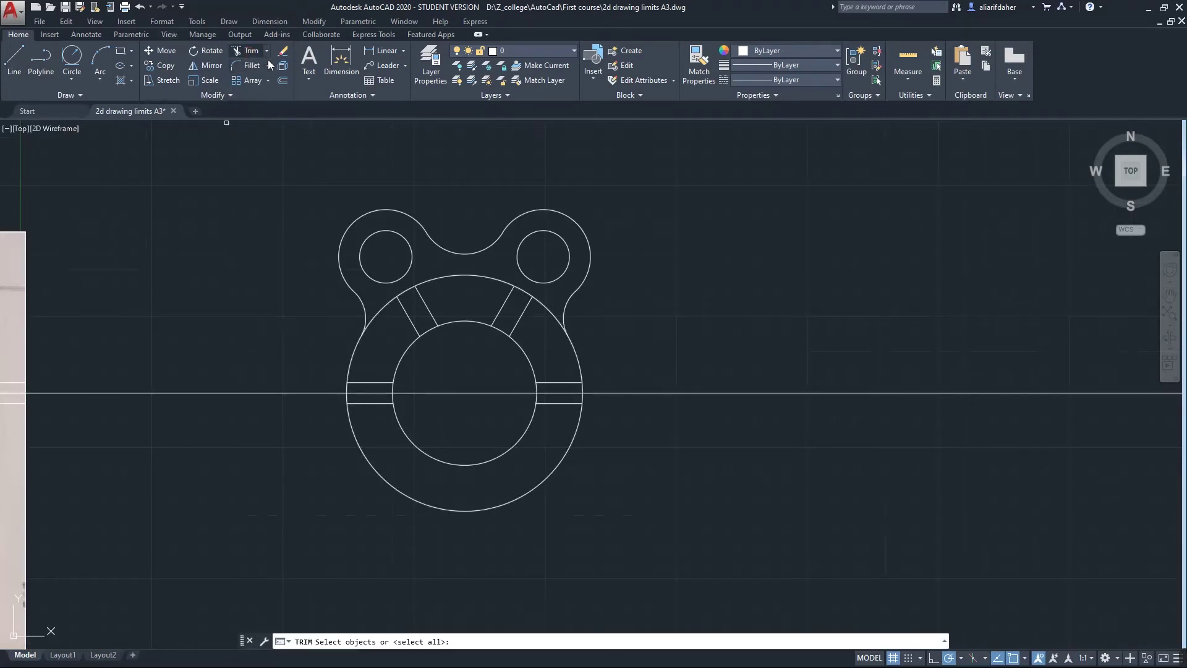
{"action": "key", "text": "Return"}
{"action": "left_click", "coordinate": [594, 400]}
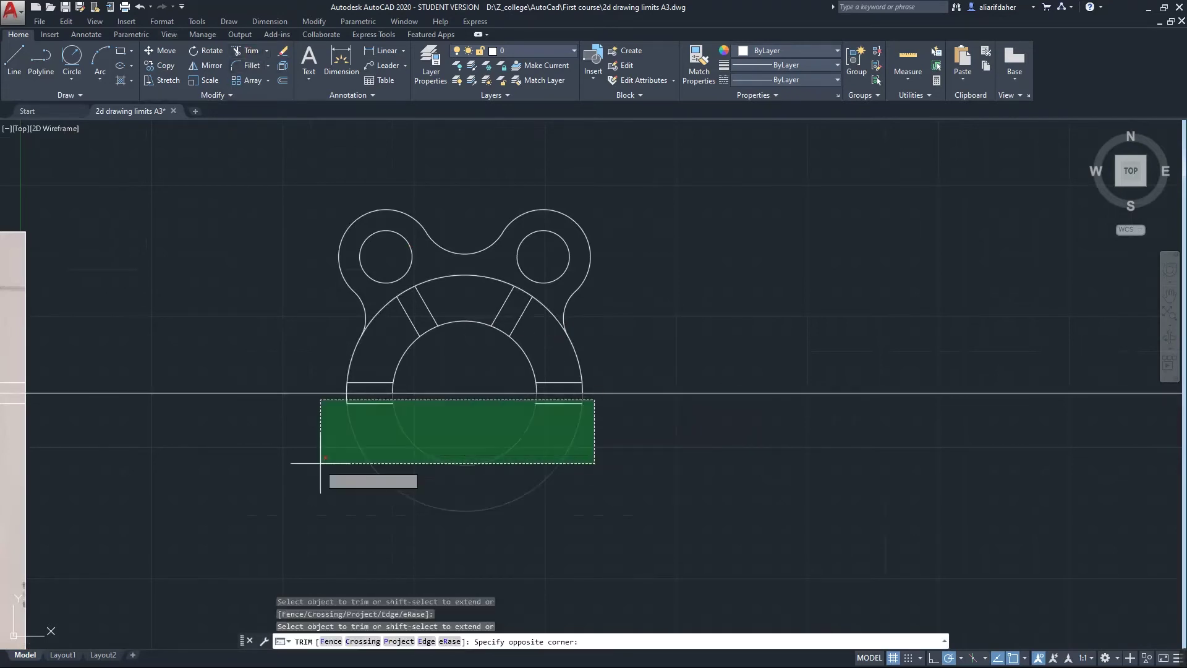
{"action": "left_click", "coordinate": [251, 495]}
{"action": "key", "text": "Return"}
Erase the remaining lower arc of the smaller central circle and the two slot lines below the construction line
{"action": "left_click", "coordinate": [424, 456]}
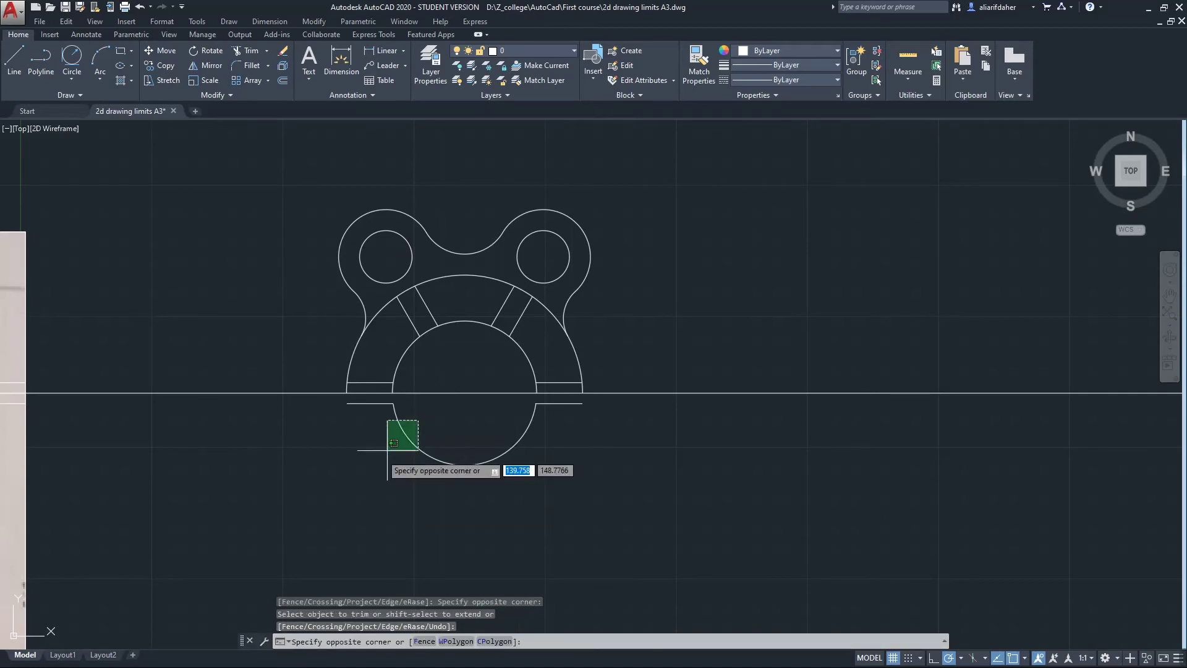
{"action": "left_click", "coordinate": [380, 420]}
{"action": "left_click", "coordinate": [375, 404]}
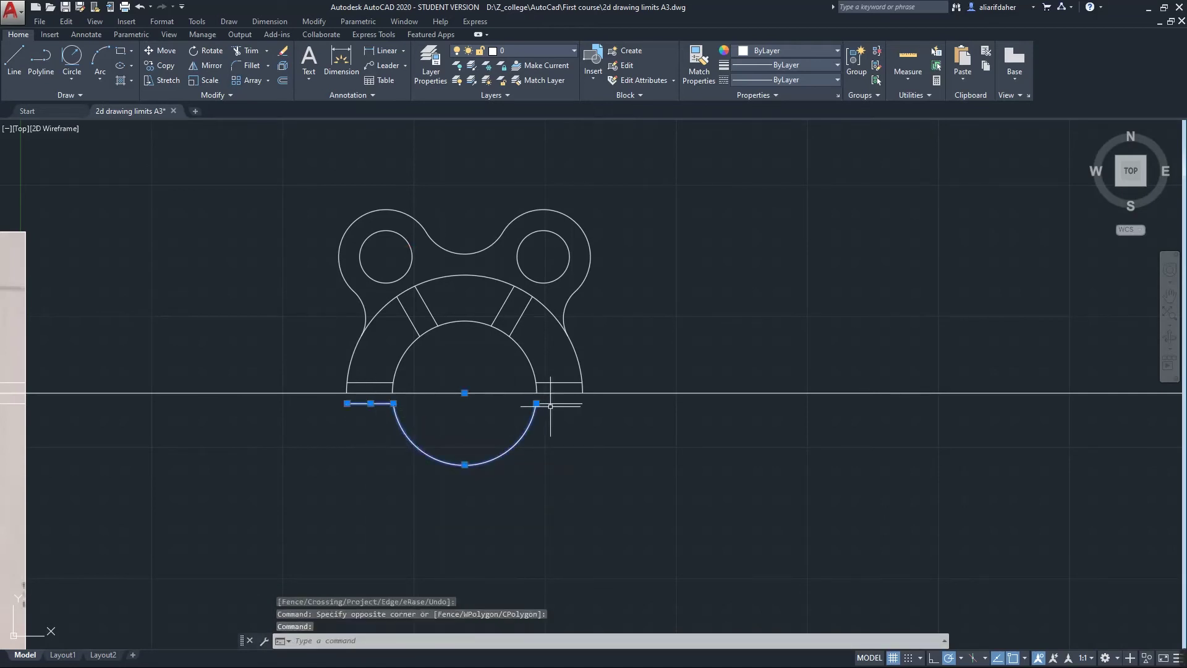
{"action": "left_click", "coordinate": [554, 403]}
{"action": "key", "text": "Delete"}
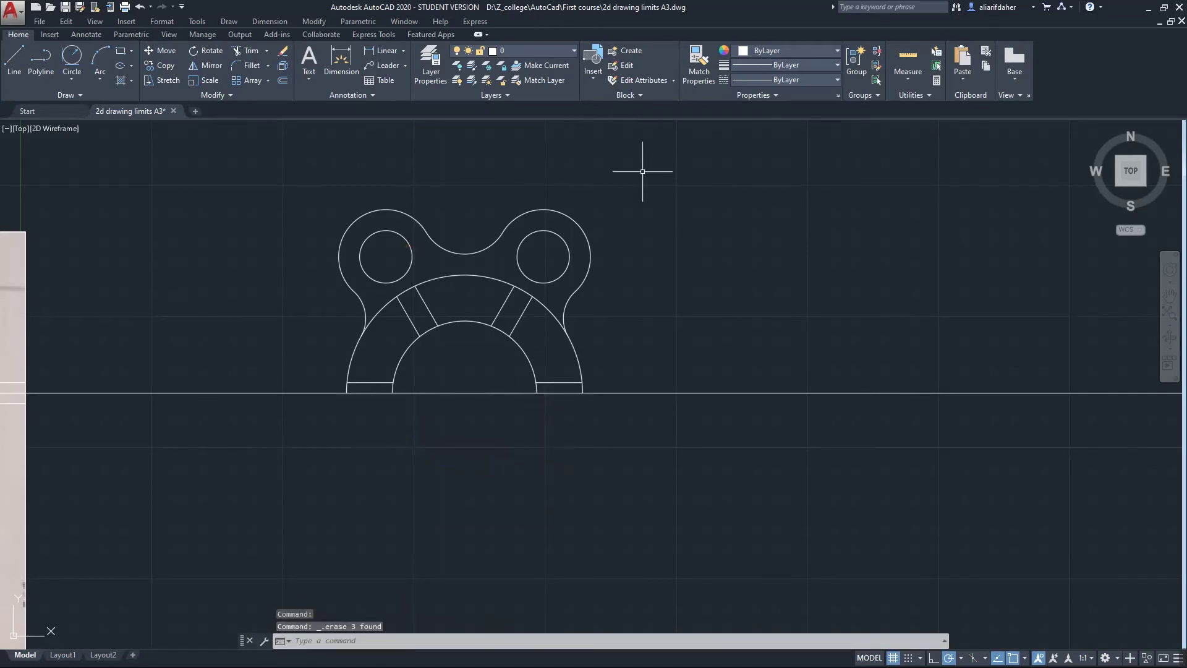
Mirror the whole upper half of the figure about the horizontal construction line, keeping the source objects
{"action": "left_click", "coordinate": [645, 170]}
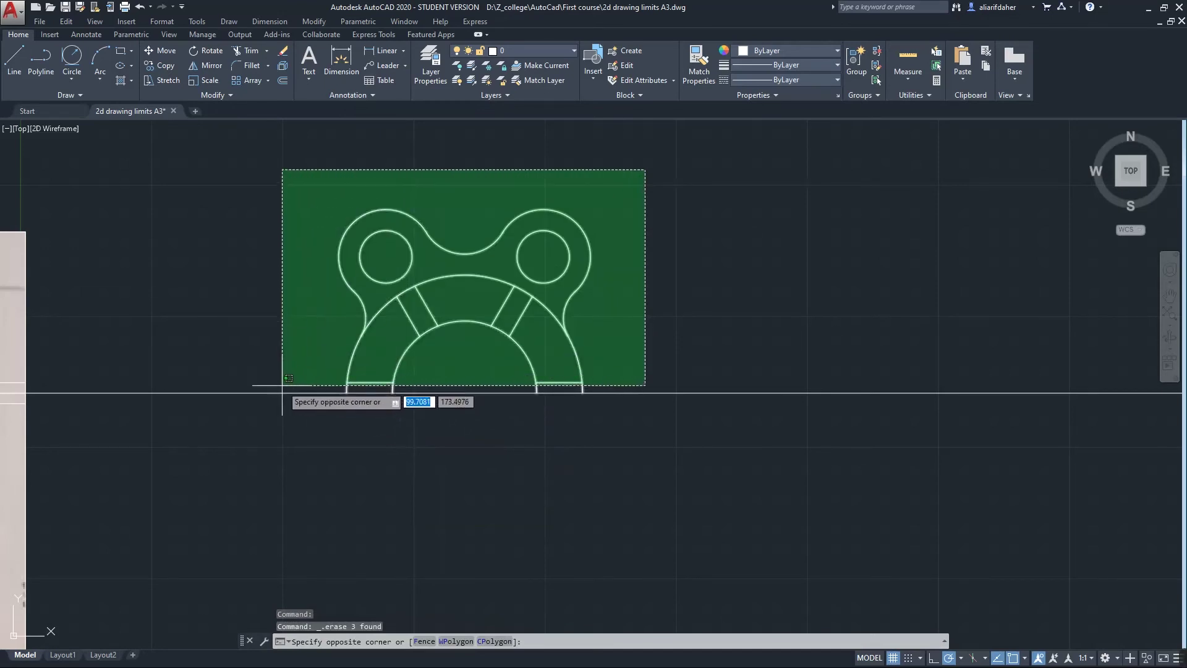
{"action": "left_click", "coordinate": [283, 389]}
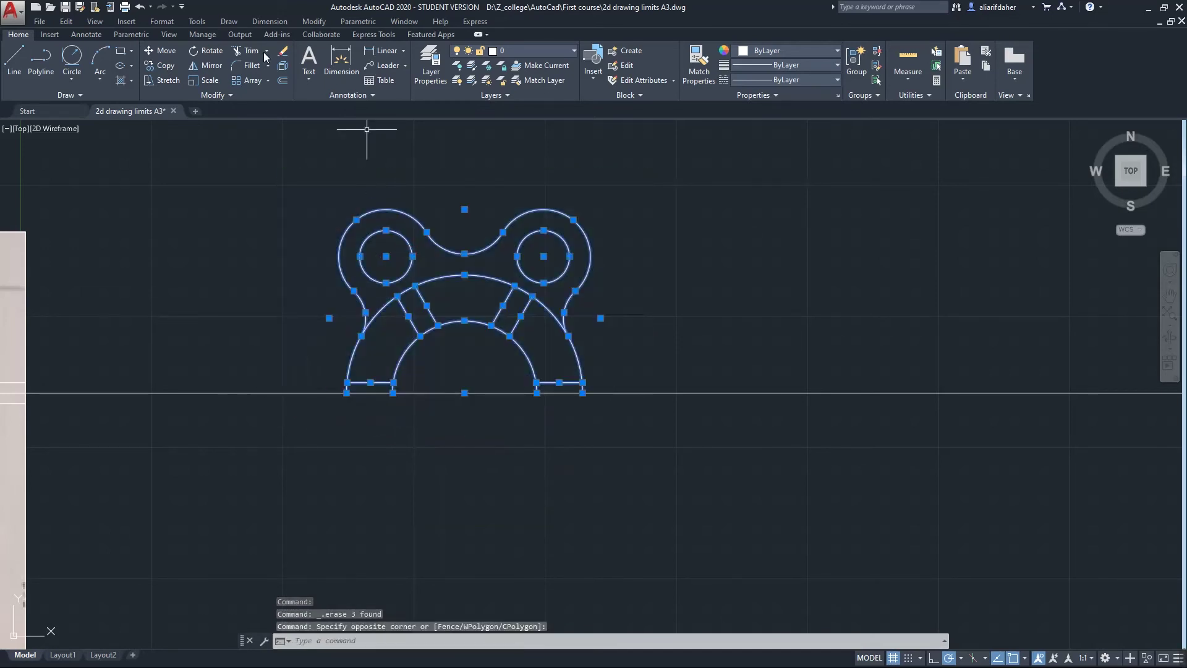
{"action": "left_click", "coordinate": [206, 67]}
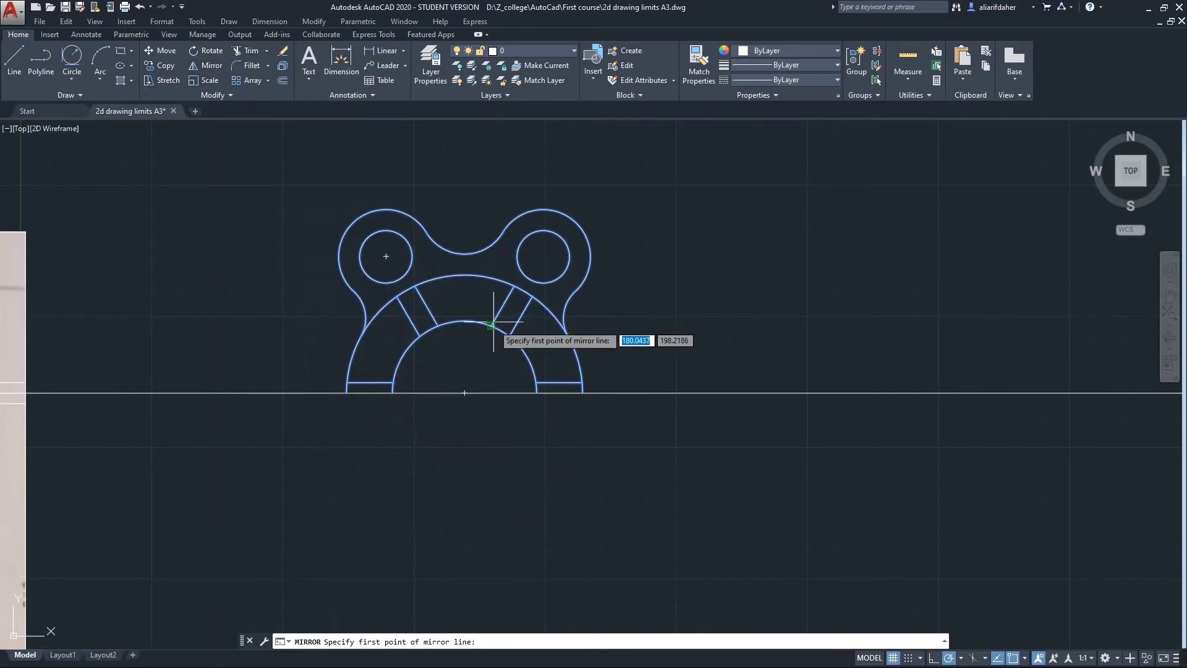
{"action": "left_click", "coordinate": [464, 392]}
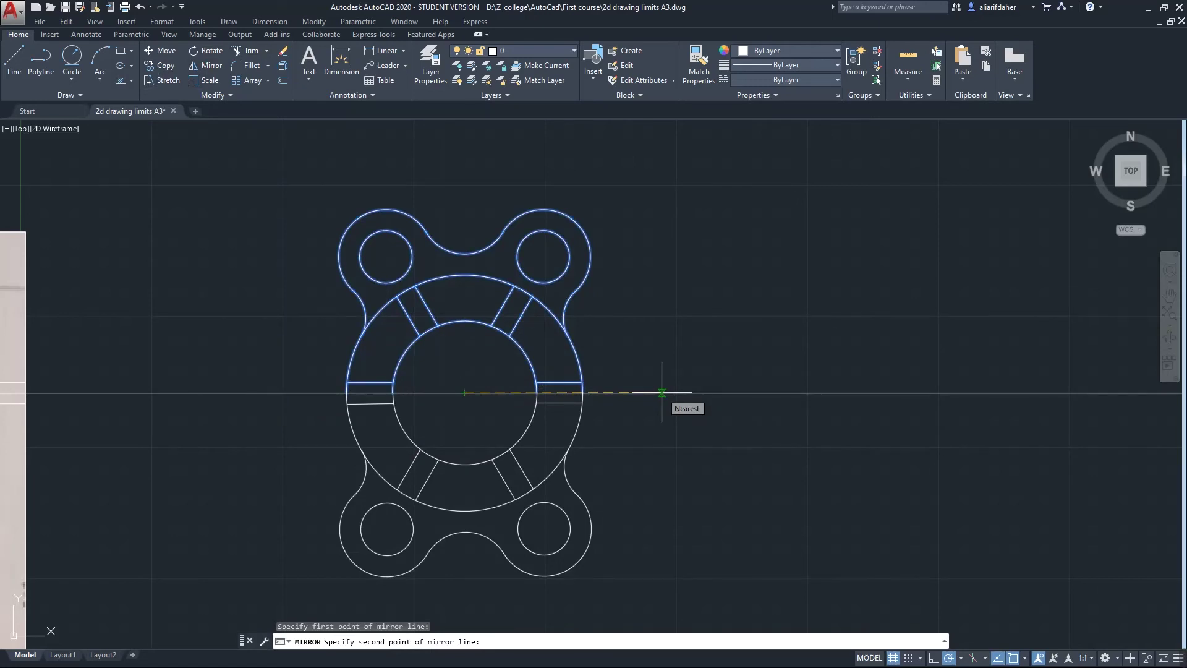
{"action": "key", "text": "Return"}
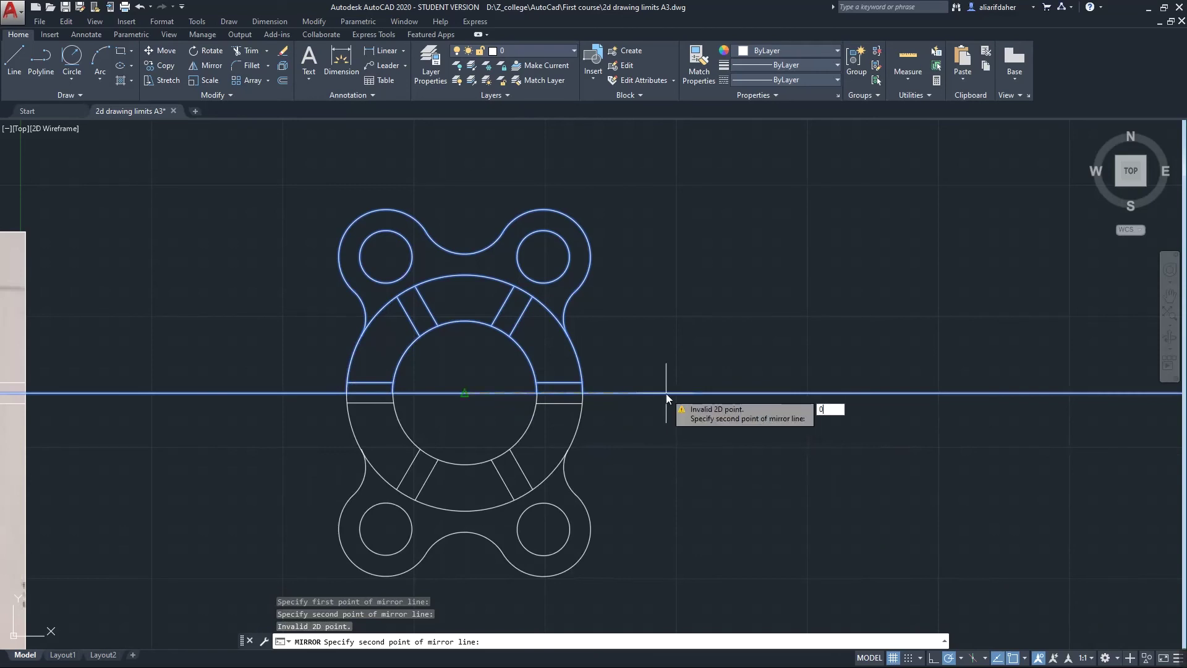
{"action": "type", "text": "0"}
{"action": "key", "text": "Return"}
{"action": "left_click", "coordinate": [666, 394]}
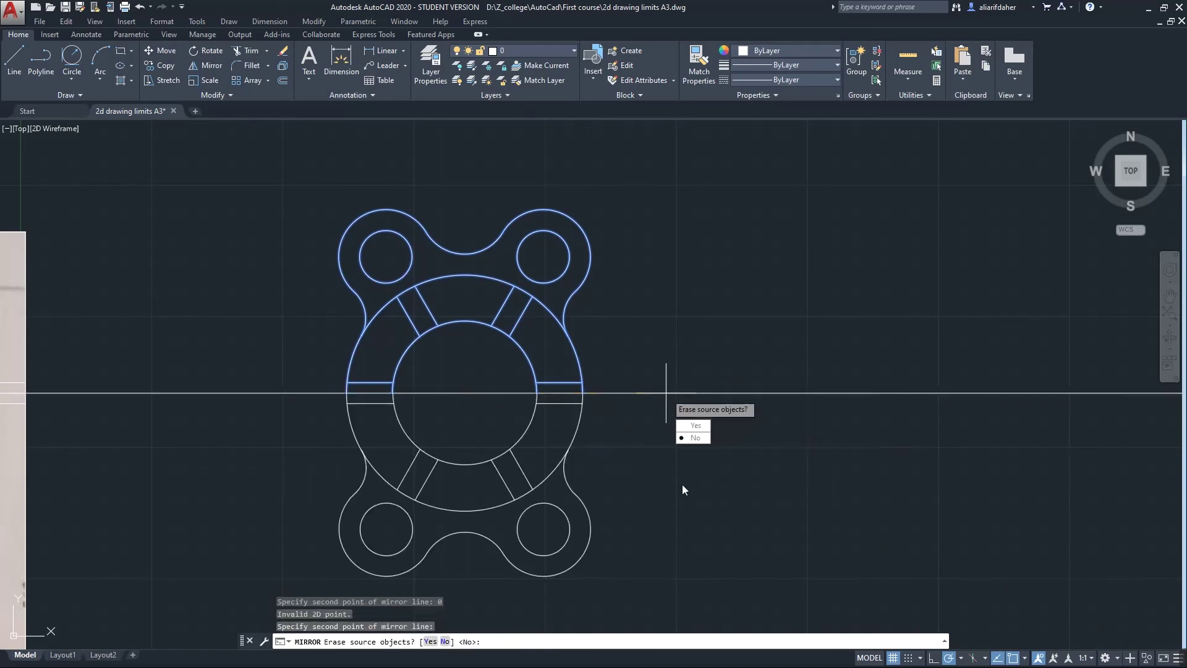
{"action": "left_click", "coordinate": [694, 437]}
Erase the horizontal construction line and bring the finished figure into view beside the scanned reference
{"action": "middle_click_drag", "start_coordinate": [662, 389], "coordinate": [764, 361]}
{"action": "left_click", "coordinate": [623, 365]}
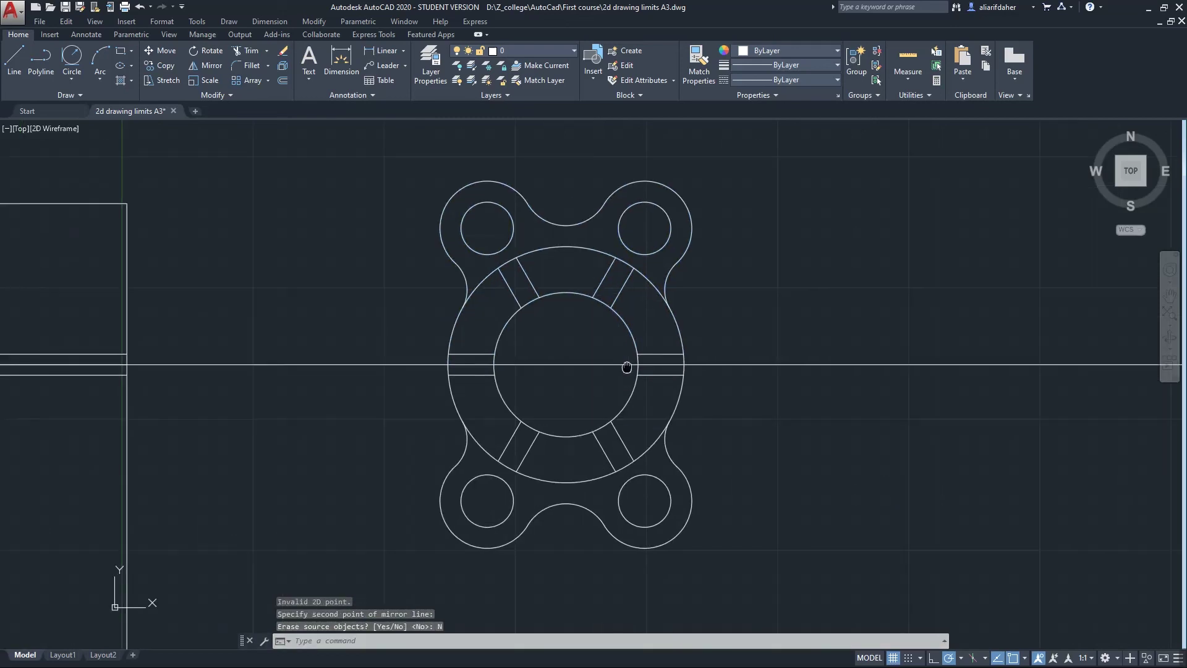
{"action": "left_click", "coordinate": [694, 443]}
{"action": "key", "text": "Delete"}
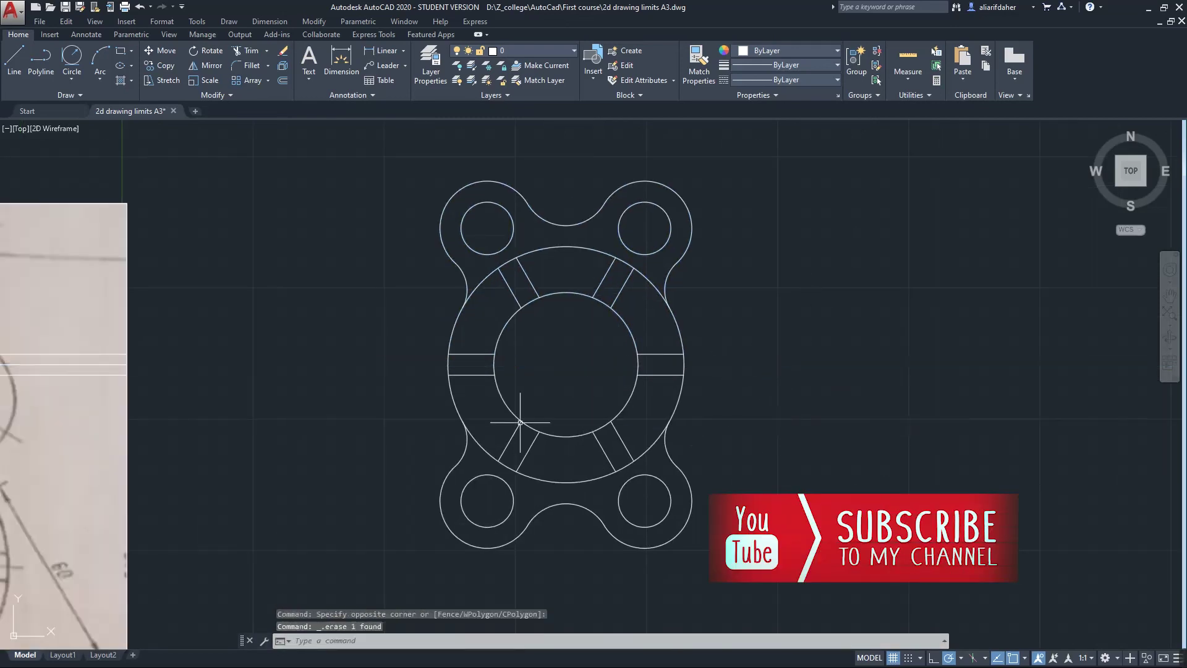
{"action": "scroll", "coordinate": [530, 411], "scroll_direction": "down", "scroll_amount": 6}
{"action": "scroll", "coordinate": [396, 482], "scroll_direction": "up", "scroll_amount": 4}
{"action": "middle_click_drag", "start_coordinate": [566, 426], "coordinate": [554, 454]}
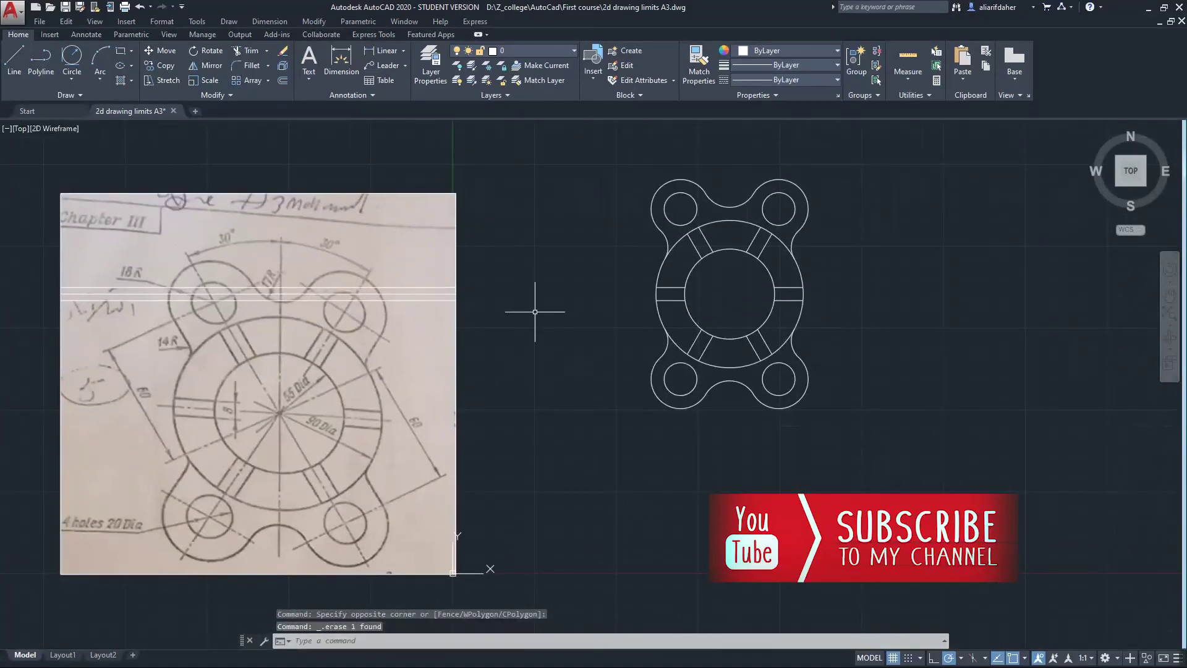